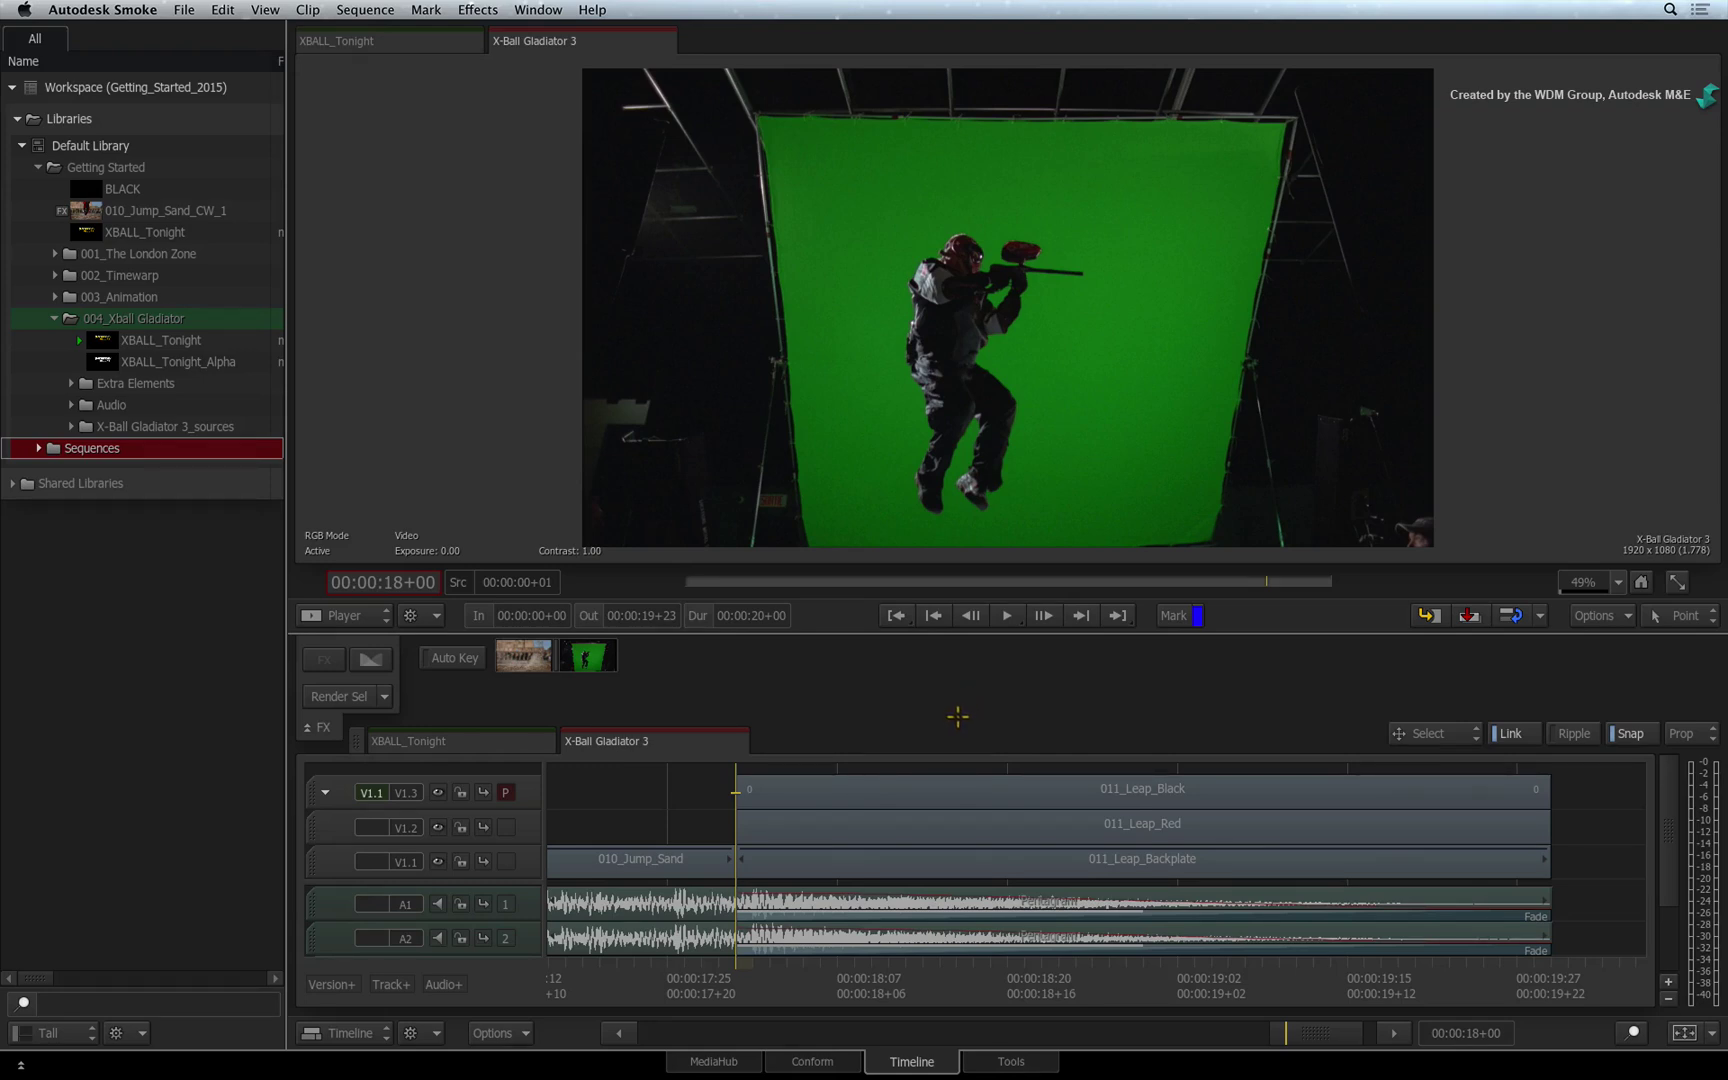
Scrub to a later frame of the jump and select the 011_Leap_Backplate clip
left_click_drag(737, 980, 803, 980)
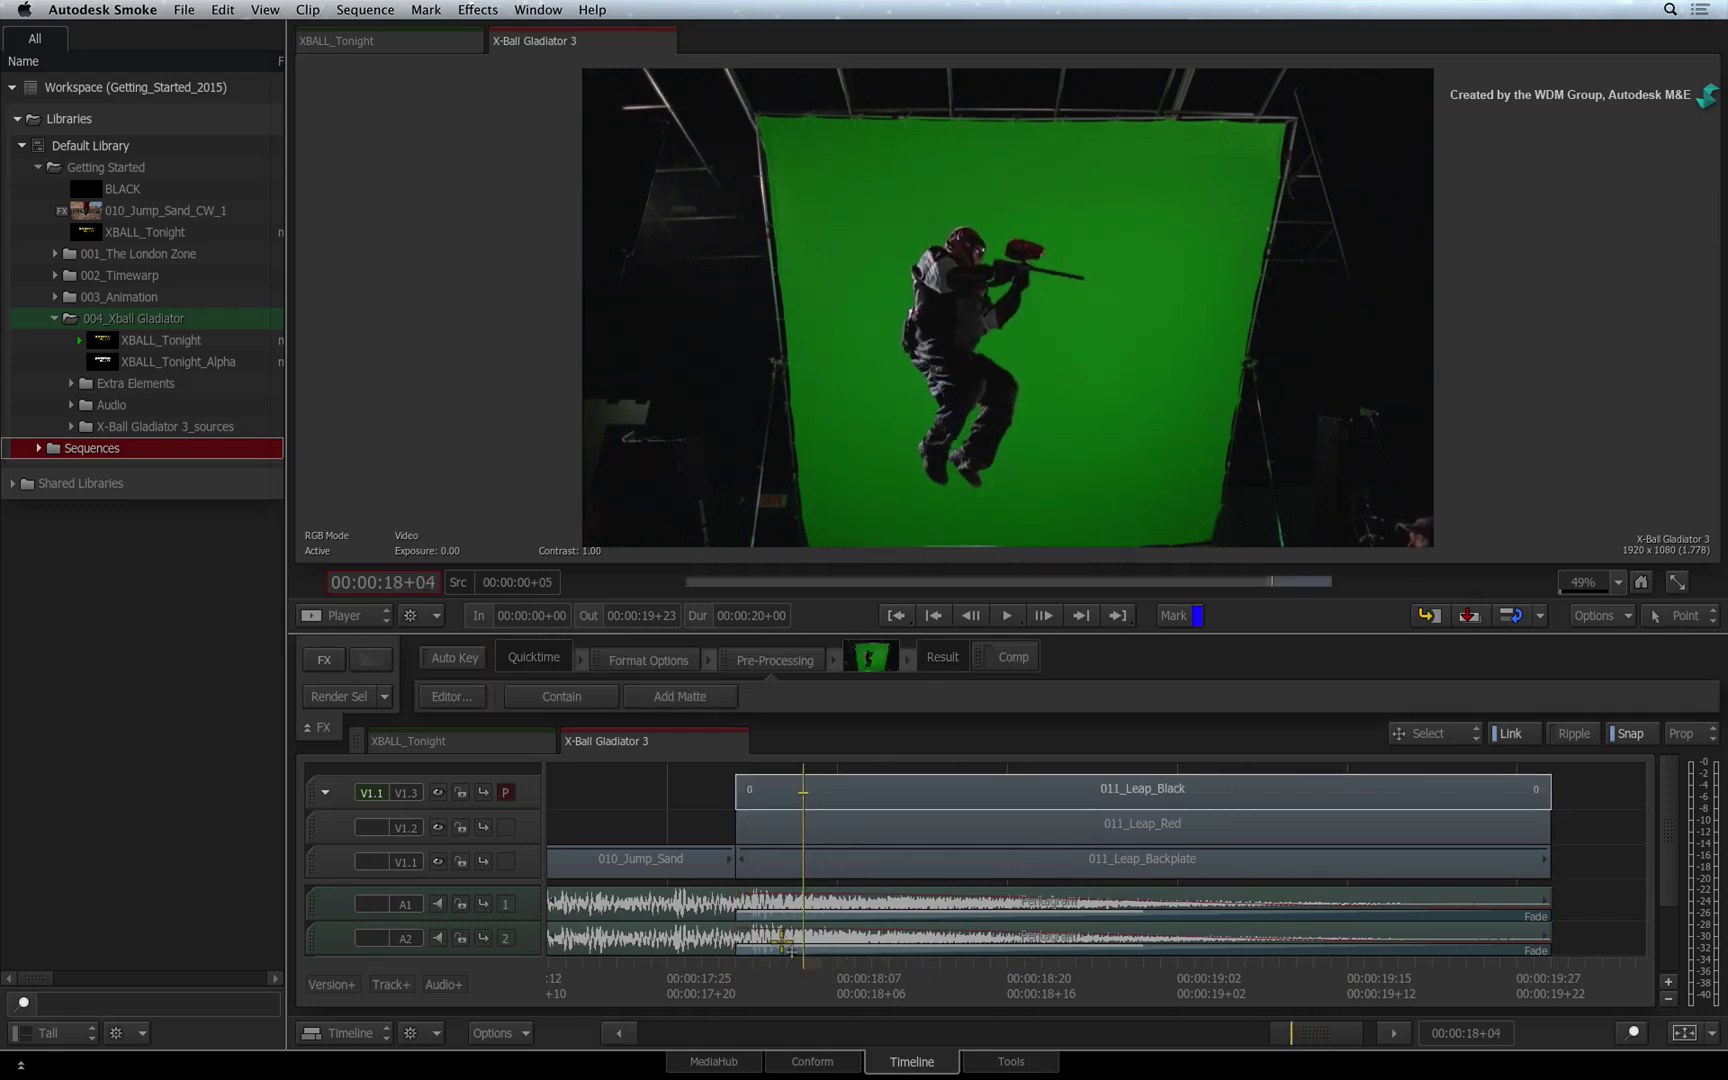
key("Down")
key("Up")
key("Down")
key("Down")
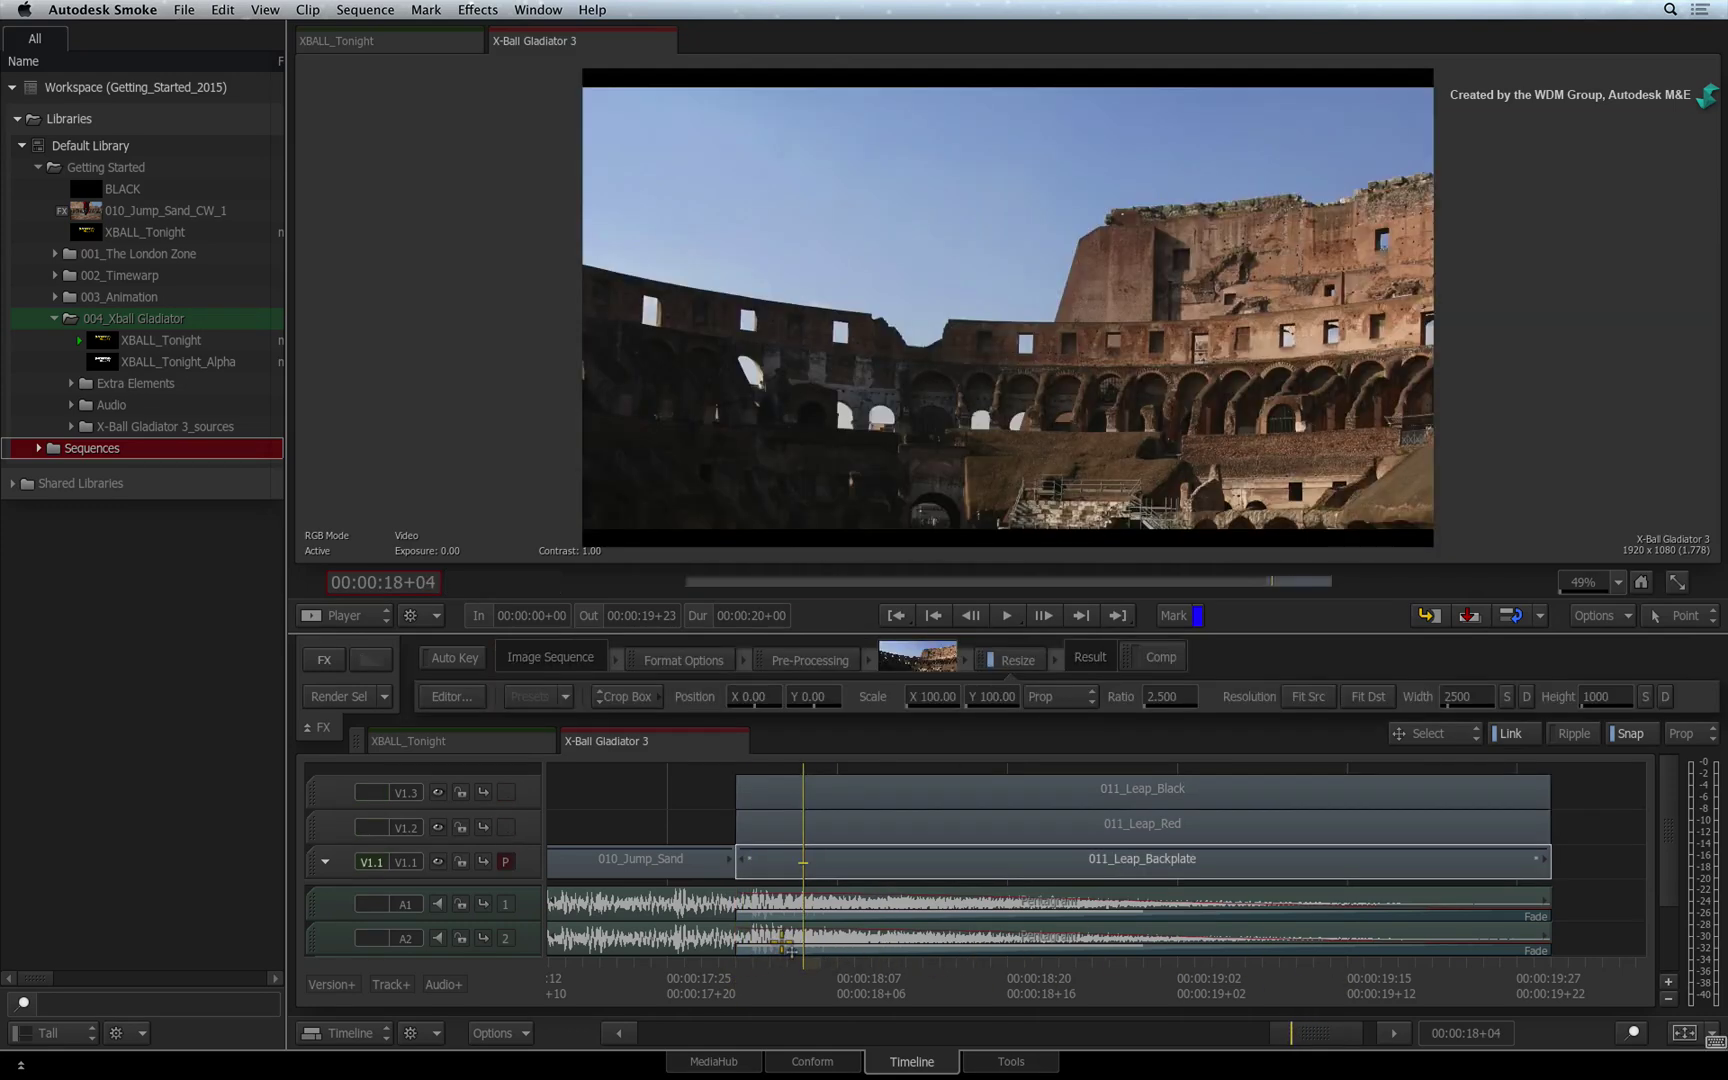
left_click(890, 856)
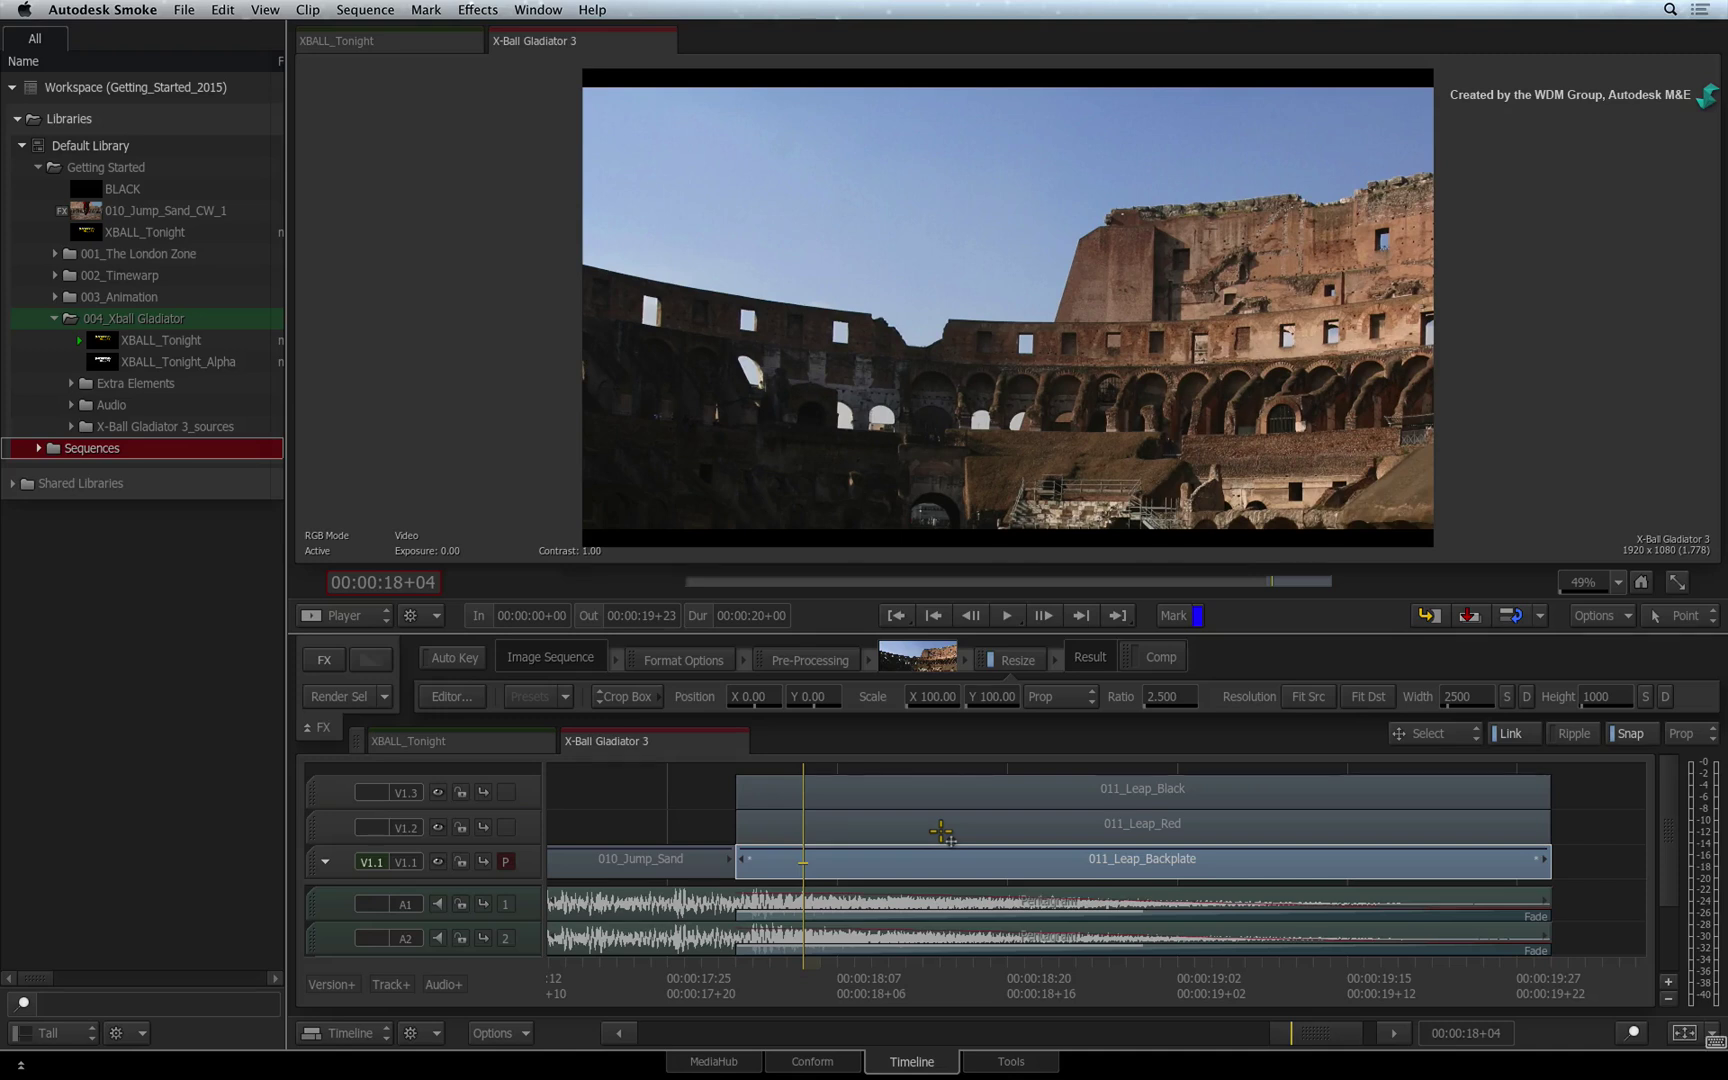
Select 011_Leap_Black, 011_Leap_Red and 011_Leap_Backplate together and bring up the Video Effects ribbon
key("Up")
key("Up")
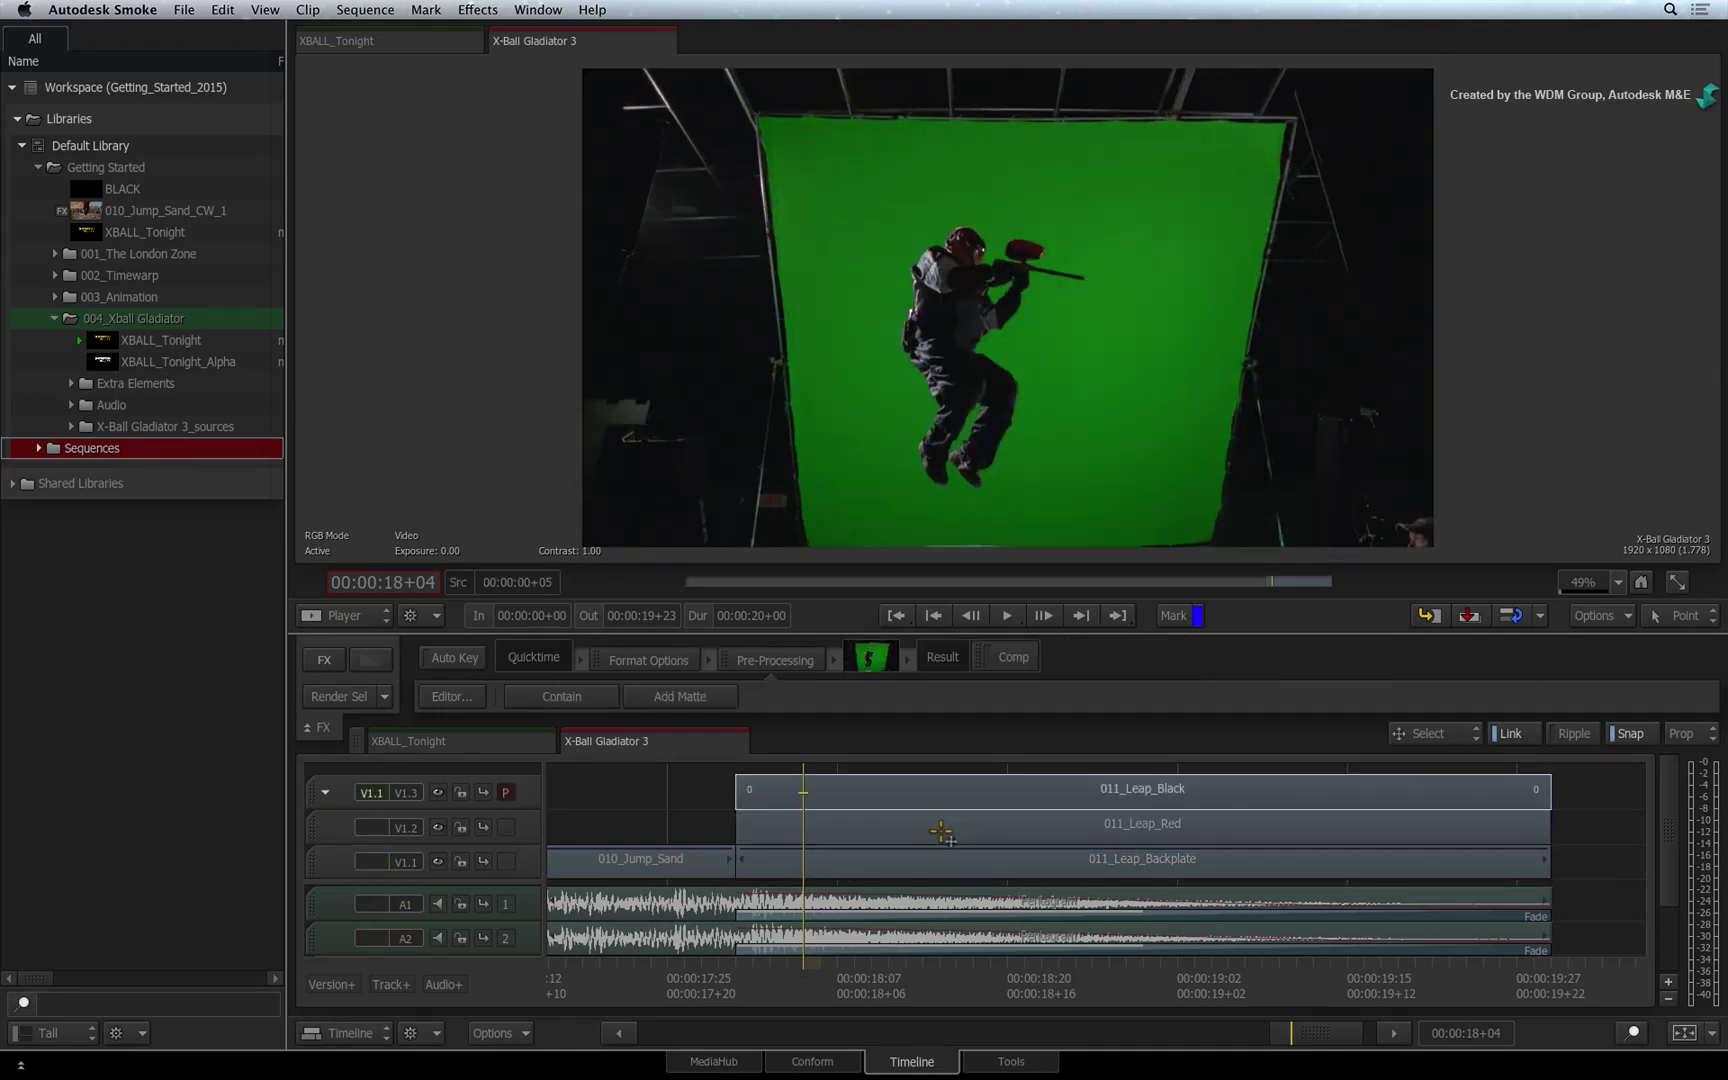
key("Up")
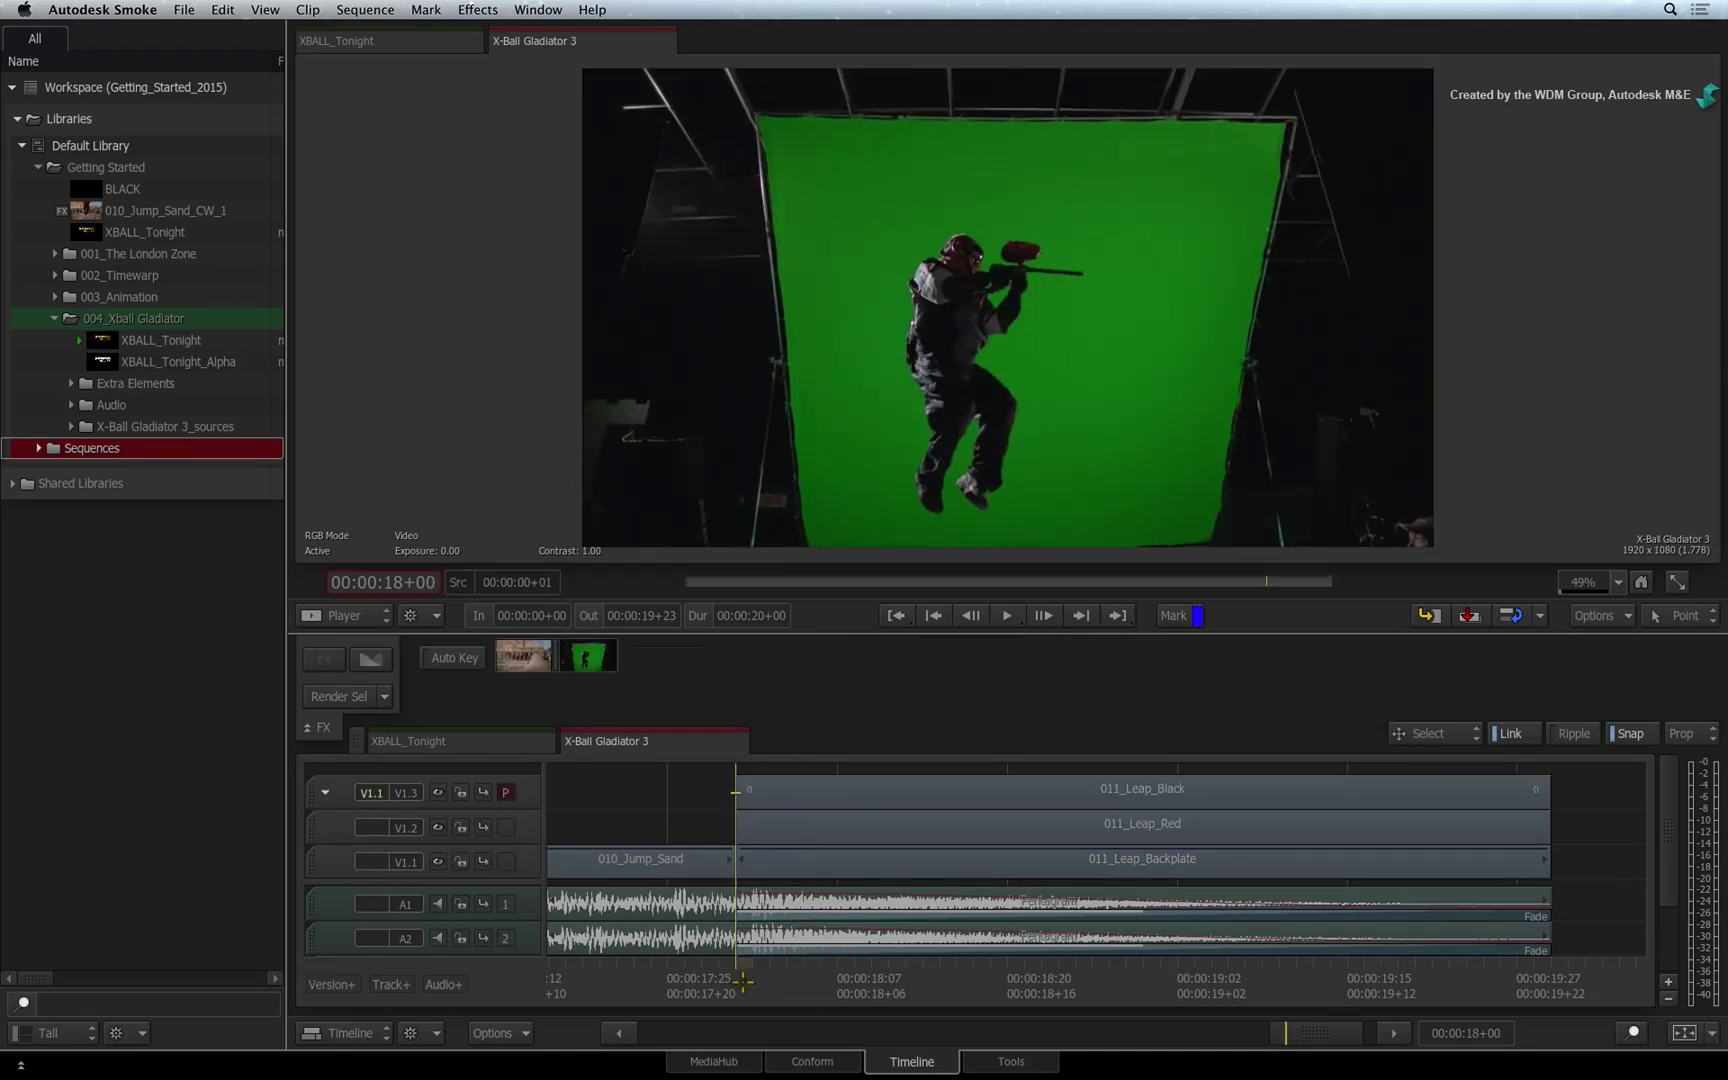
left_click(915, 793)
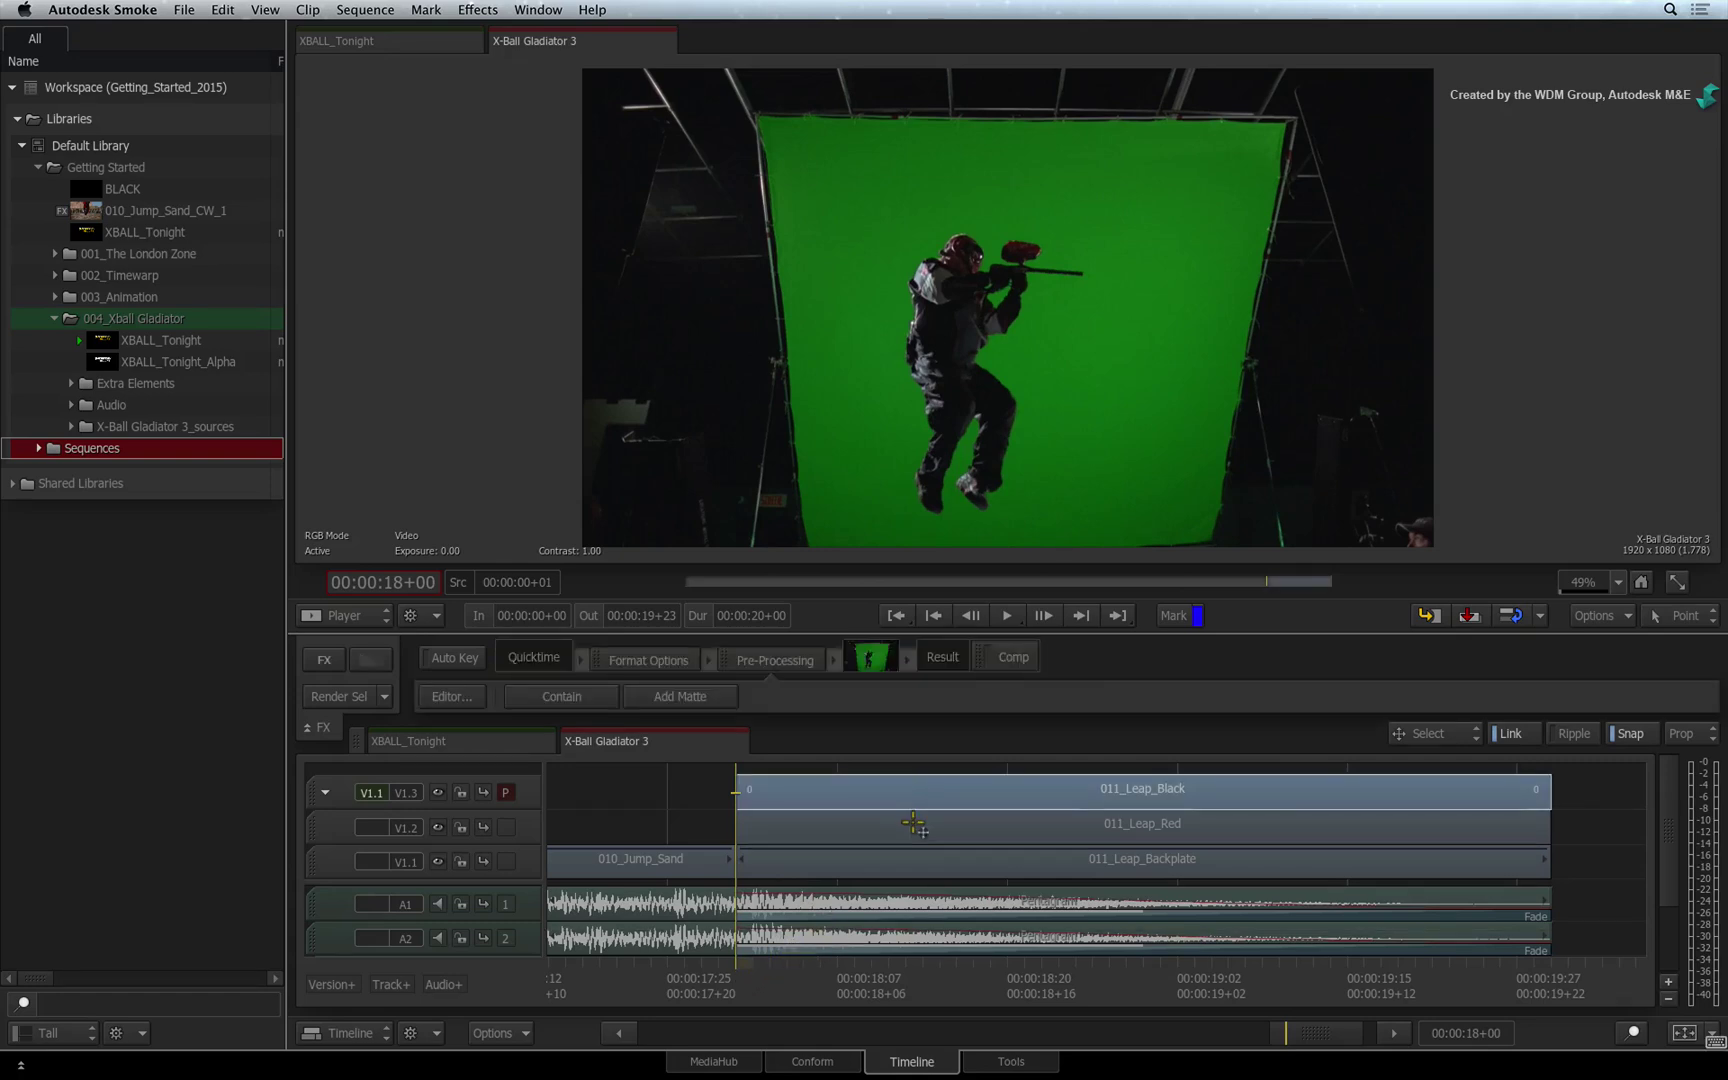
left_click(914, 824, "ctrl")
left_click(914, 858, "ctrl")
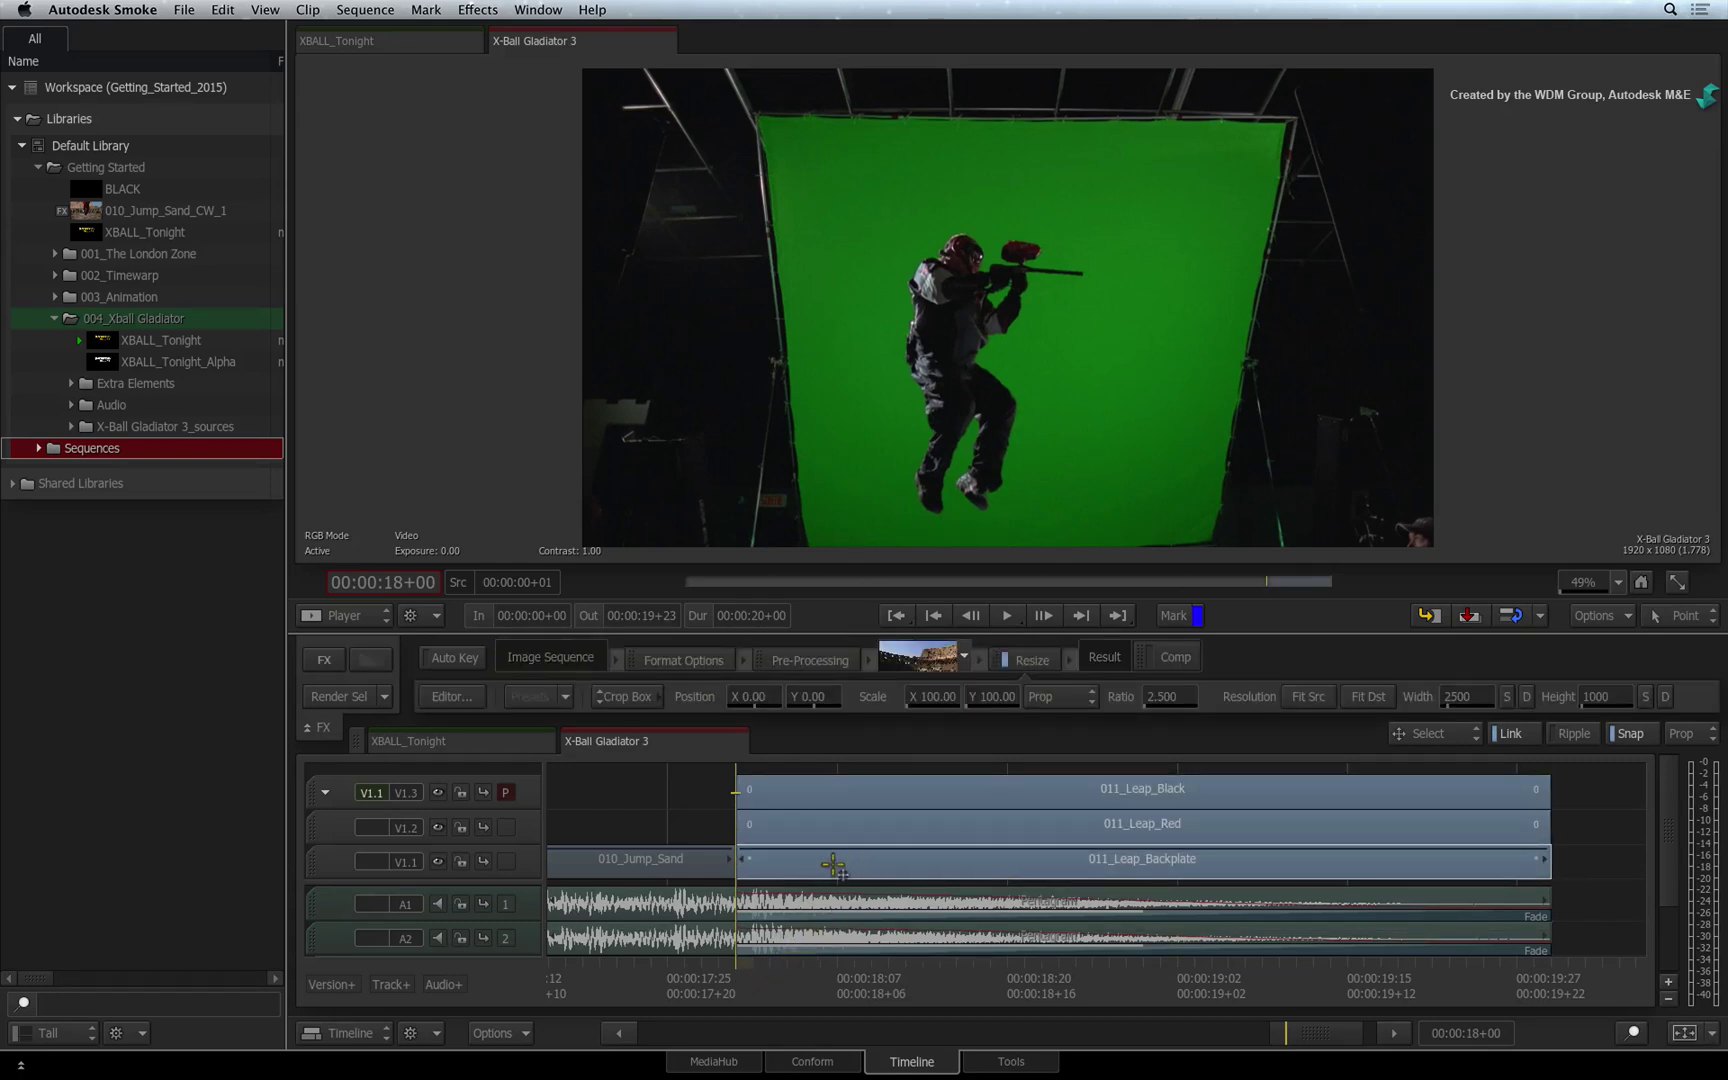
key("ctrl+Tab")
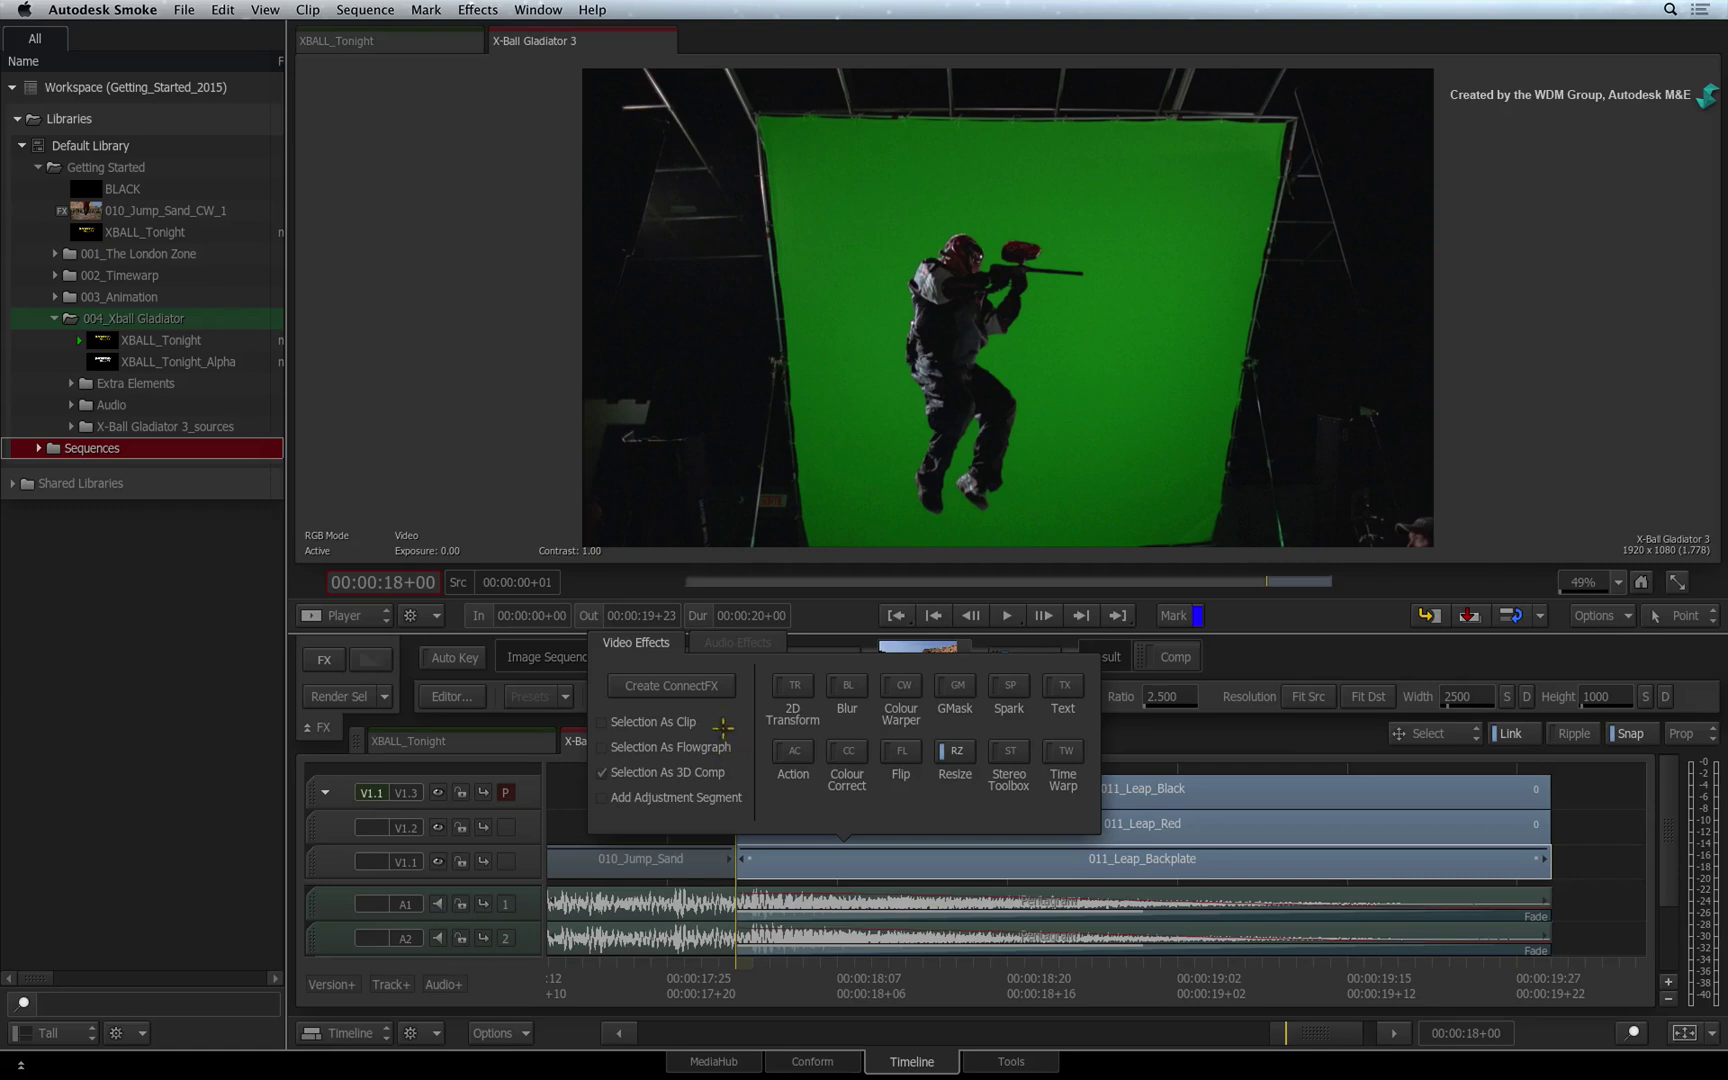
Create a ConnectFX as a 3D Comp from the three clips, hide the media library, and pan the schematic
left_click(699, 688)
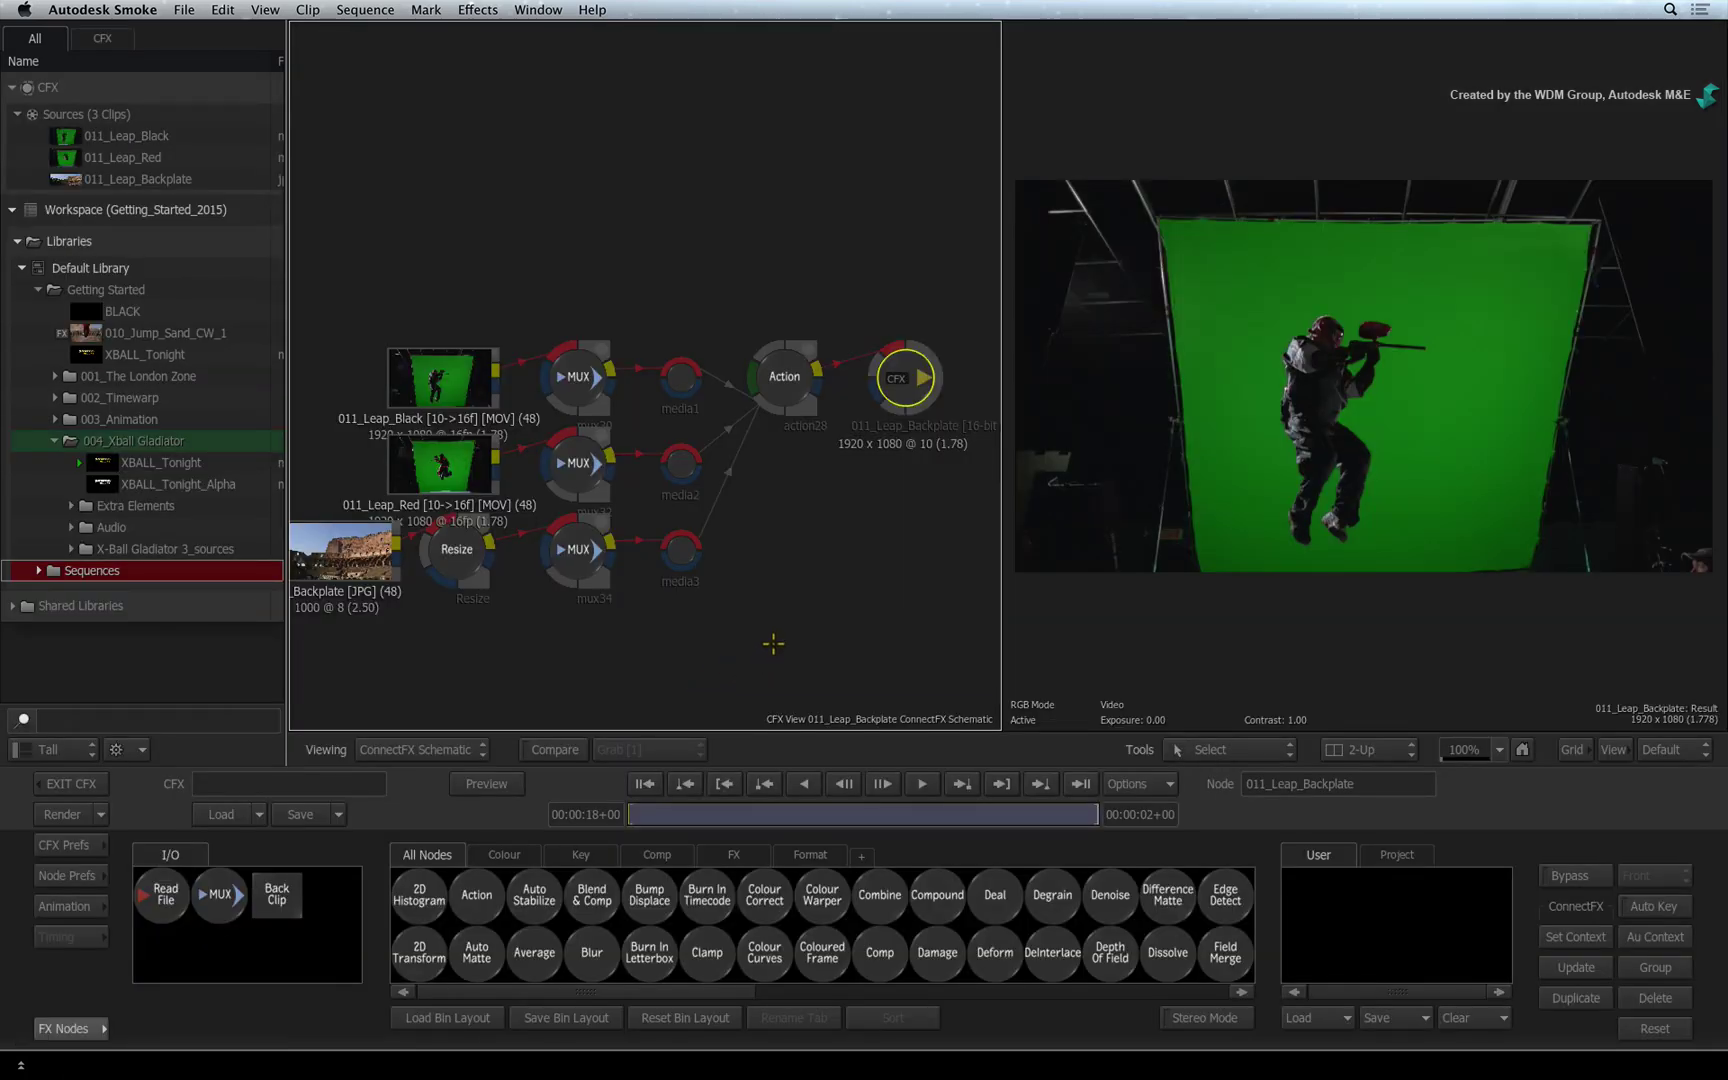
key("1+Left")
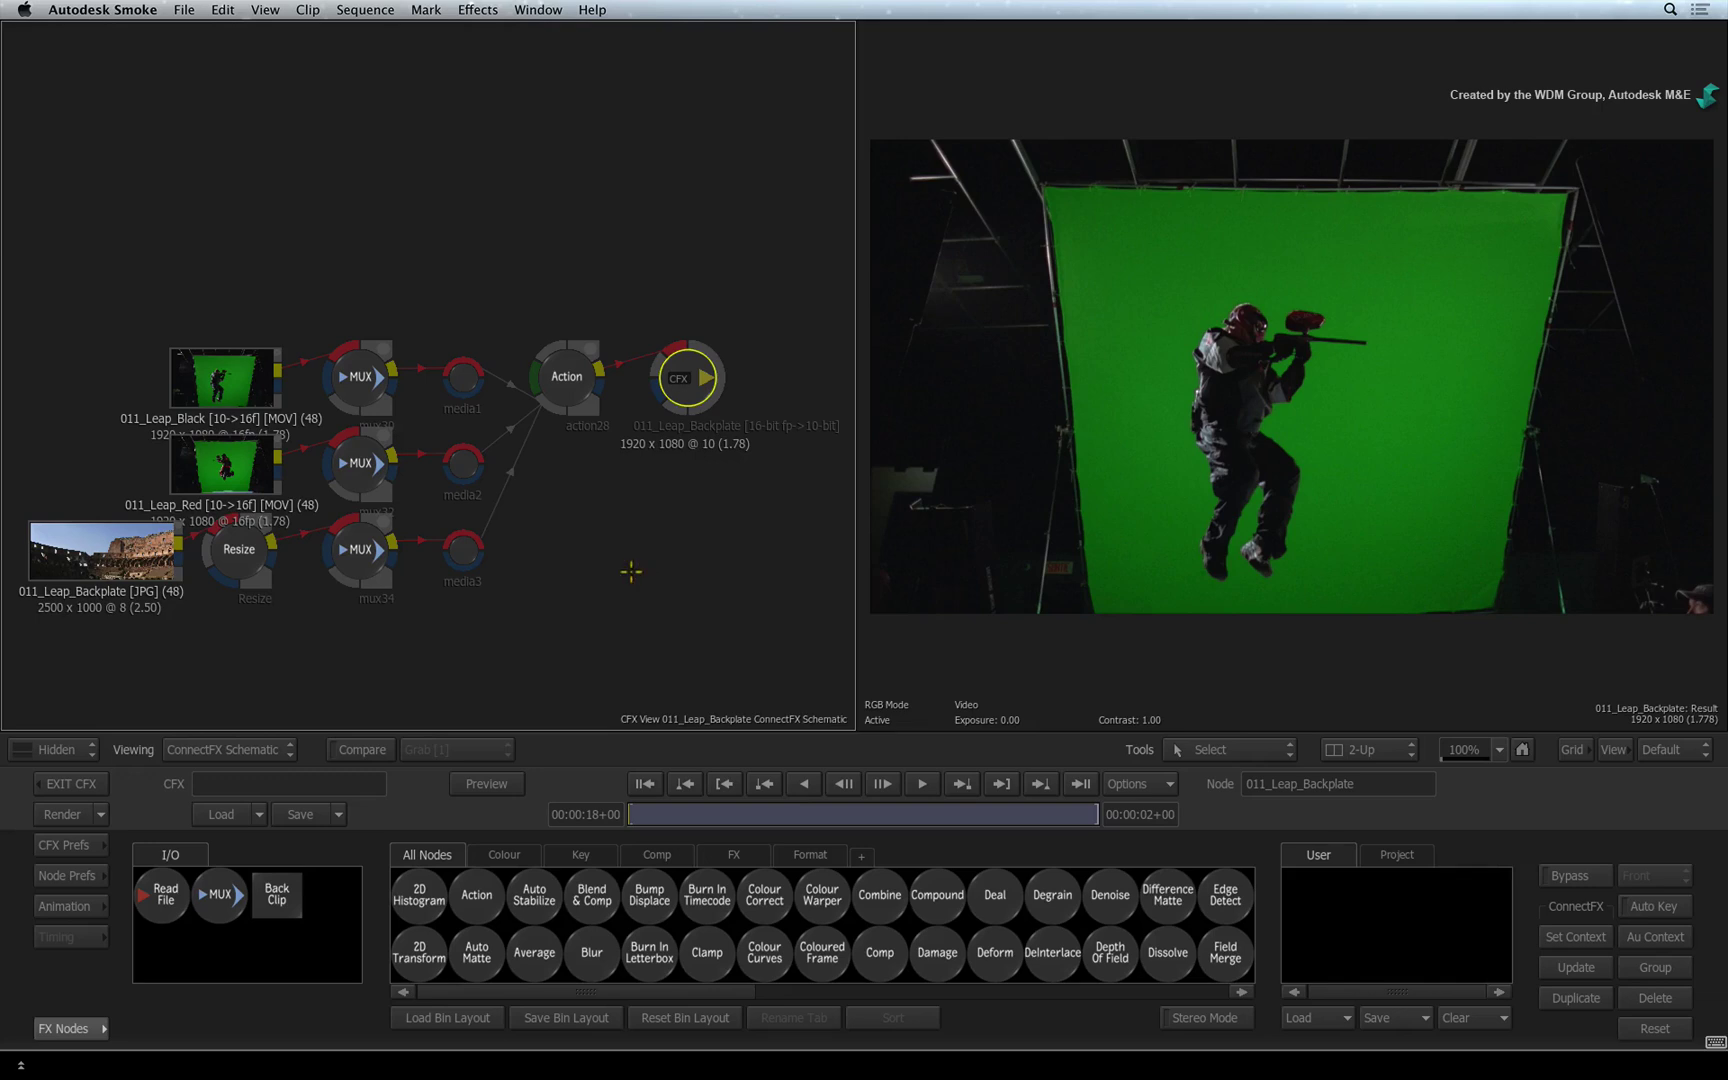
left_click_drag(633, 567, 688, 547)
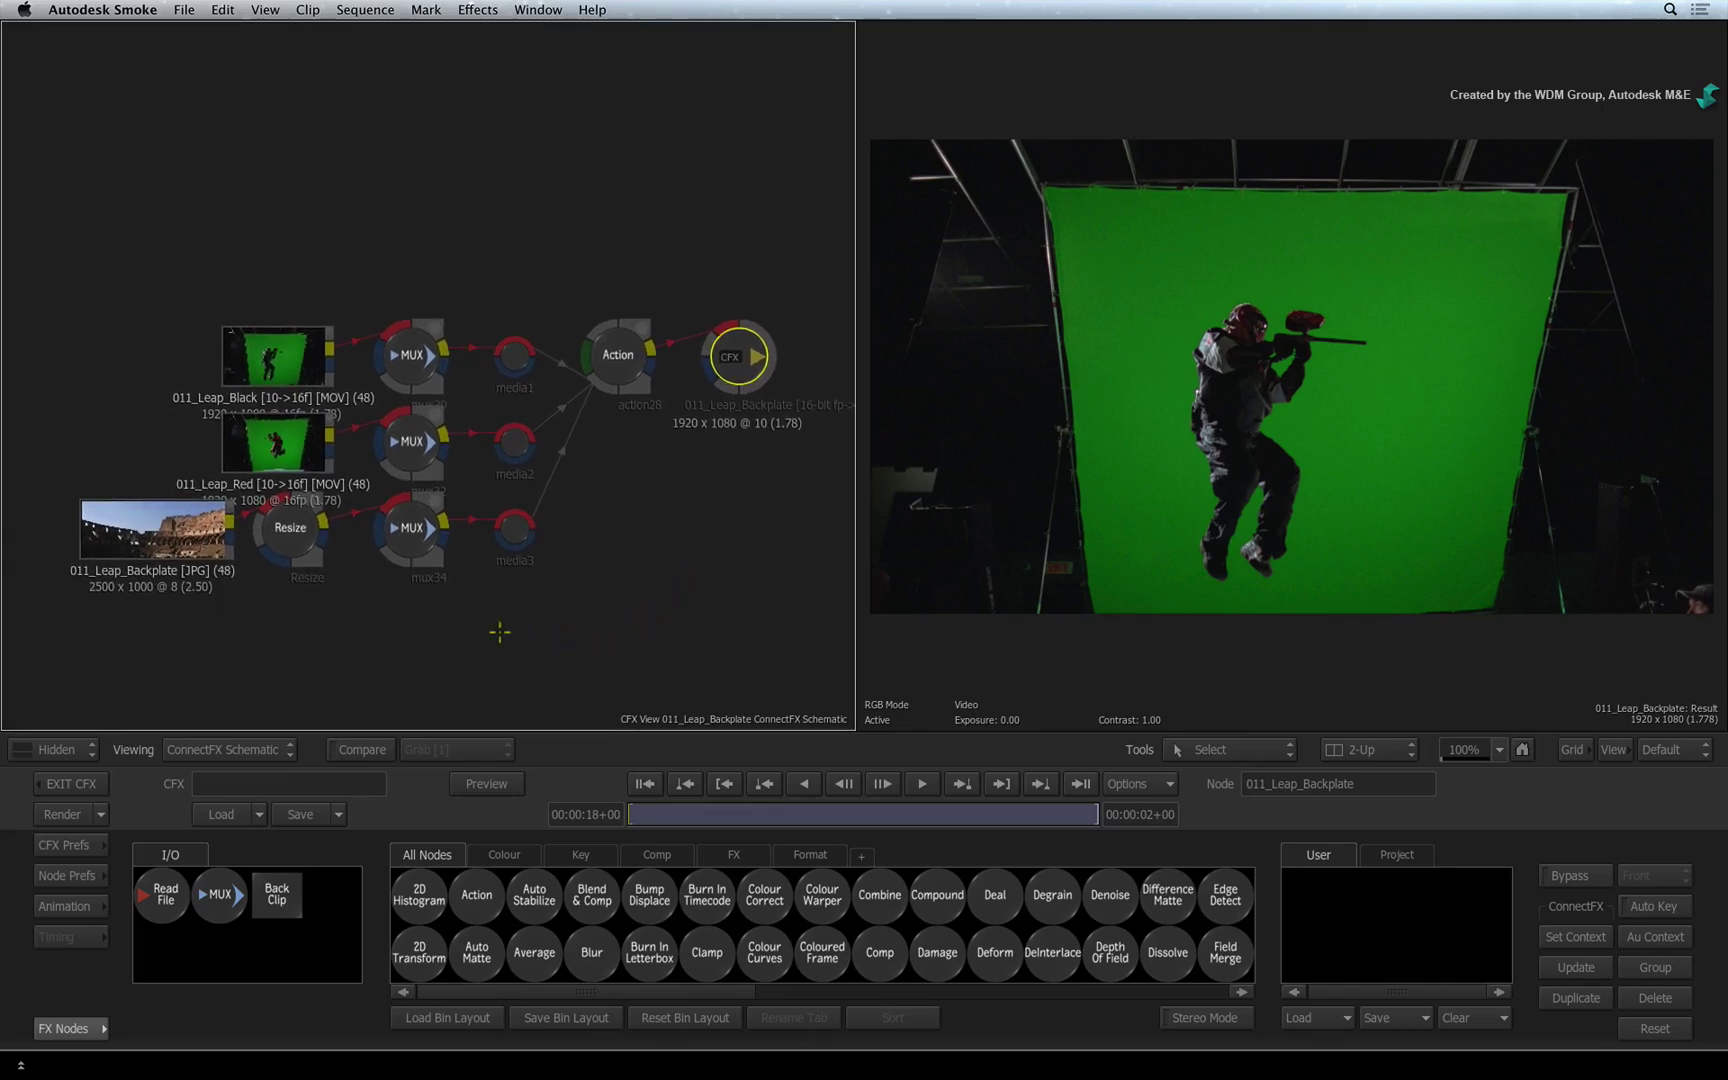
Select the backplate's Resize node and drag it out of its connection to delete it
left_click(292, 523)
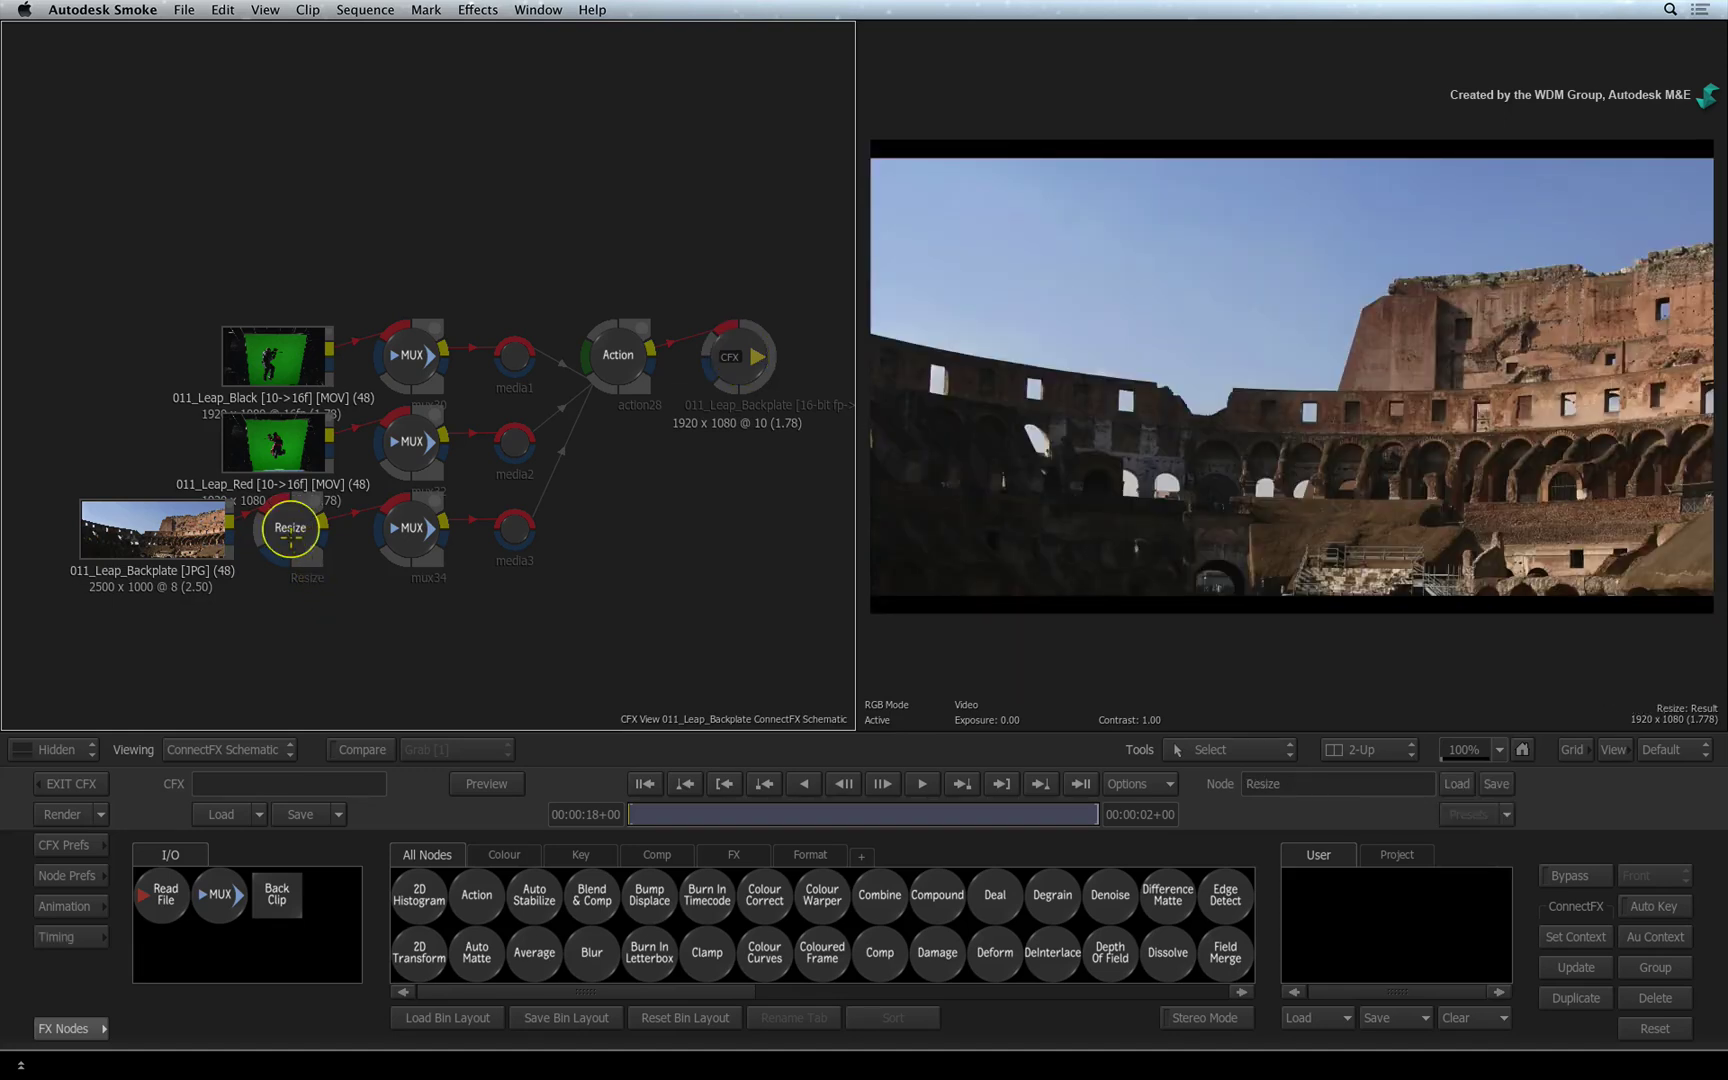
left_click_drag(293, 540, 304, 551)
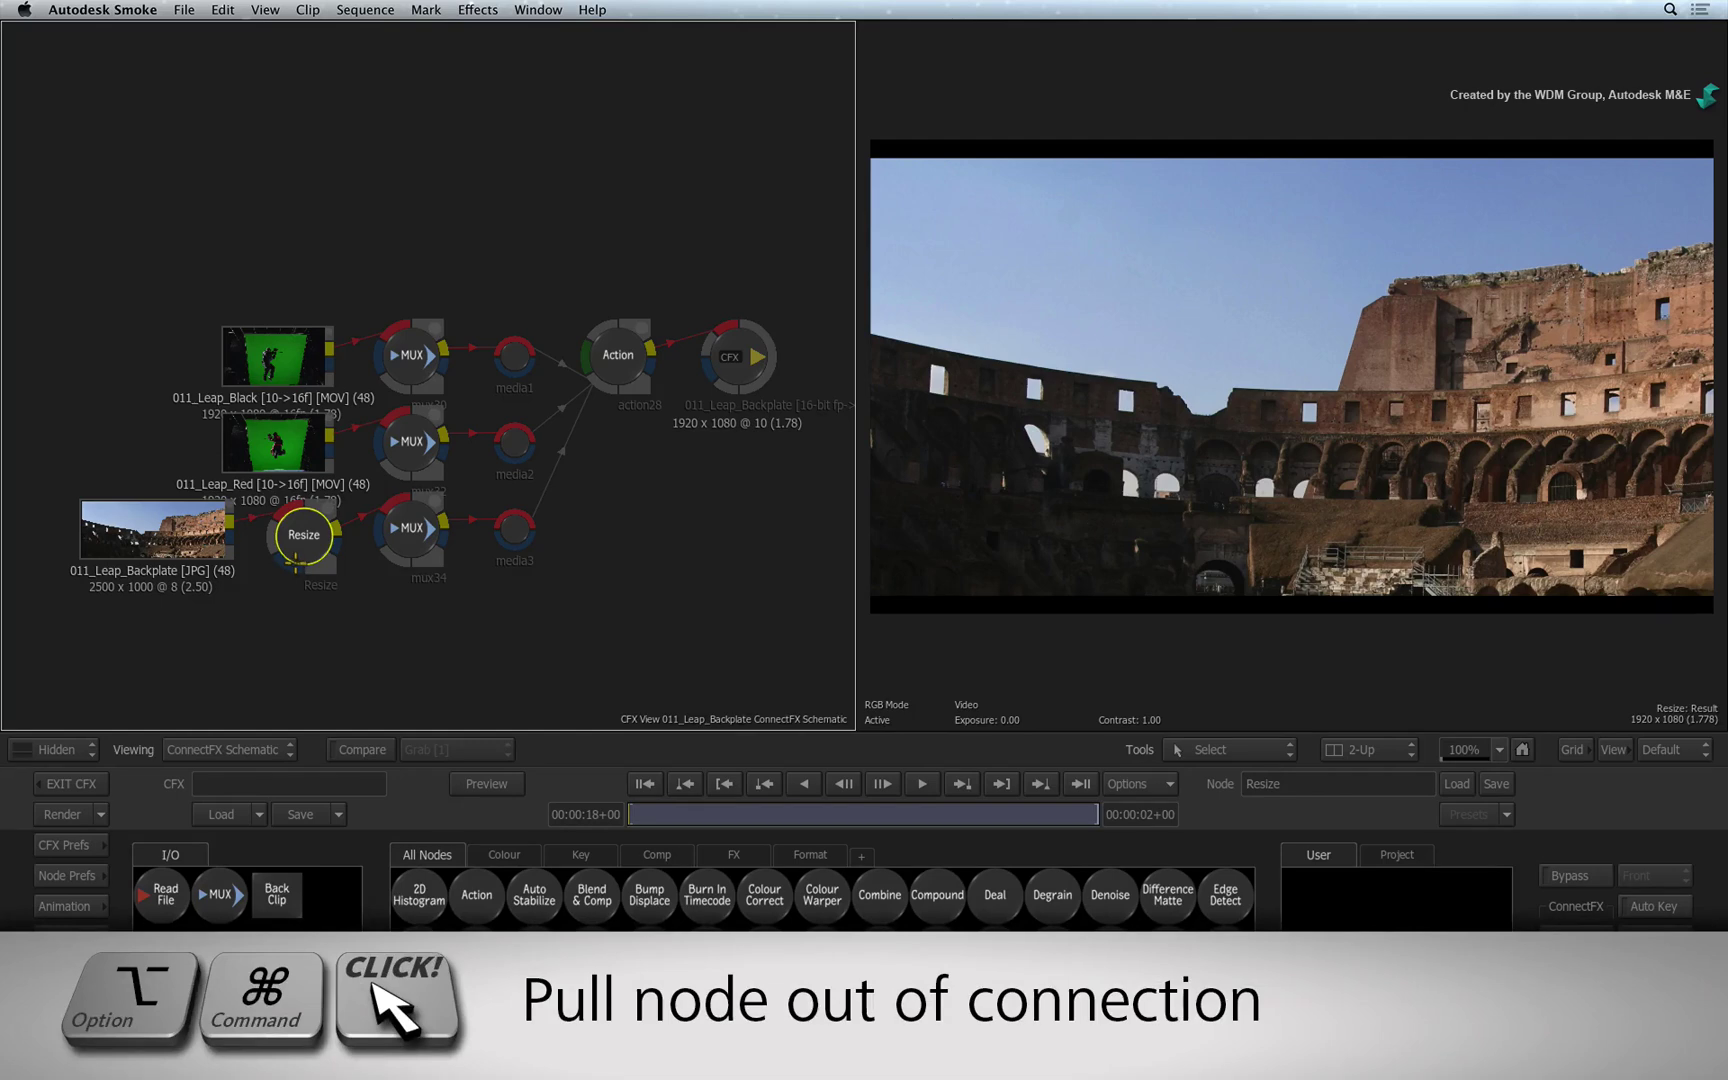
left_click_drag(298, 550, 322, 1056)
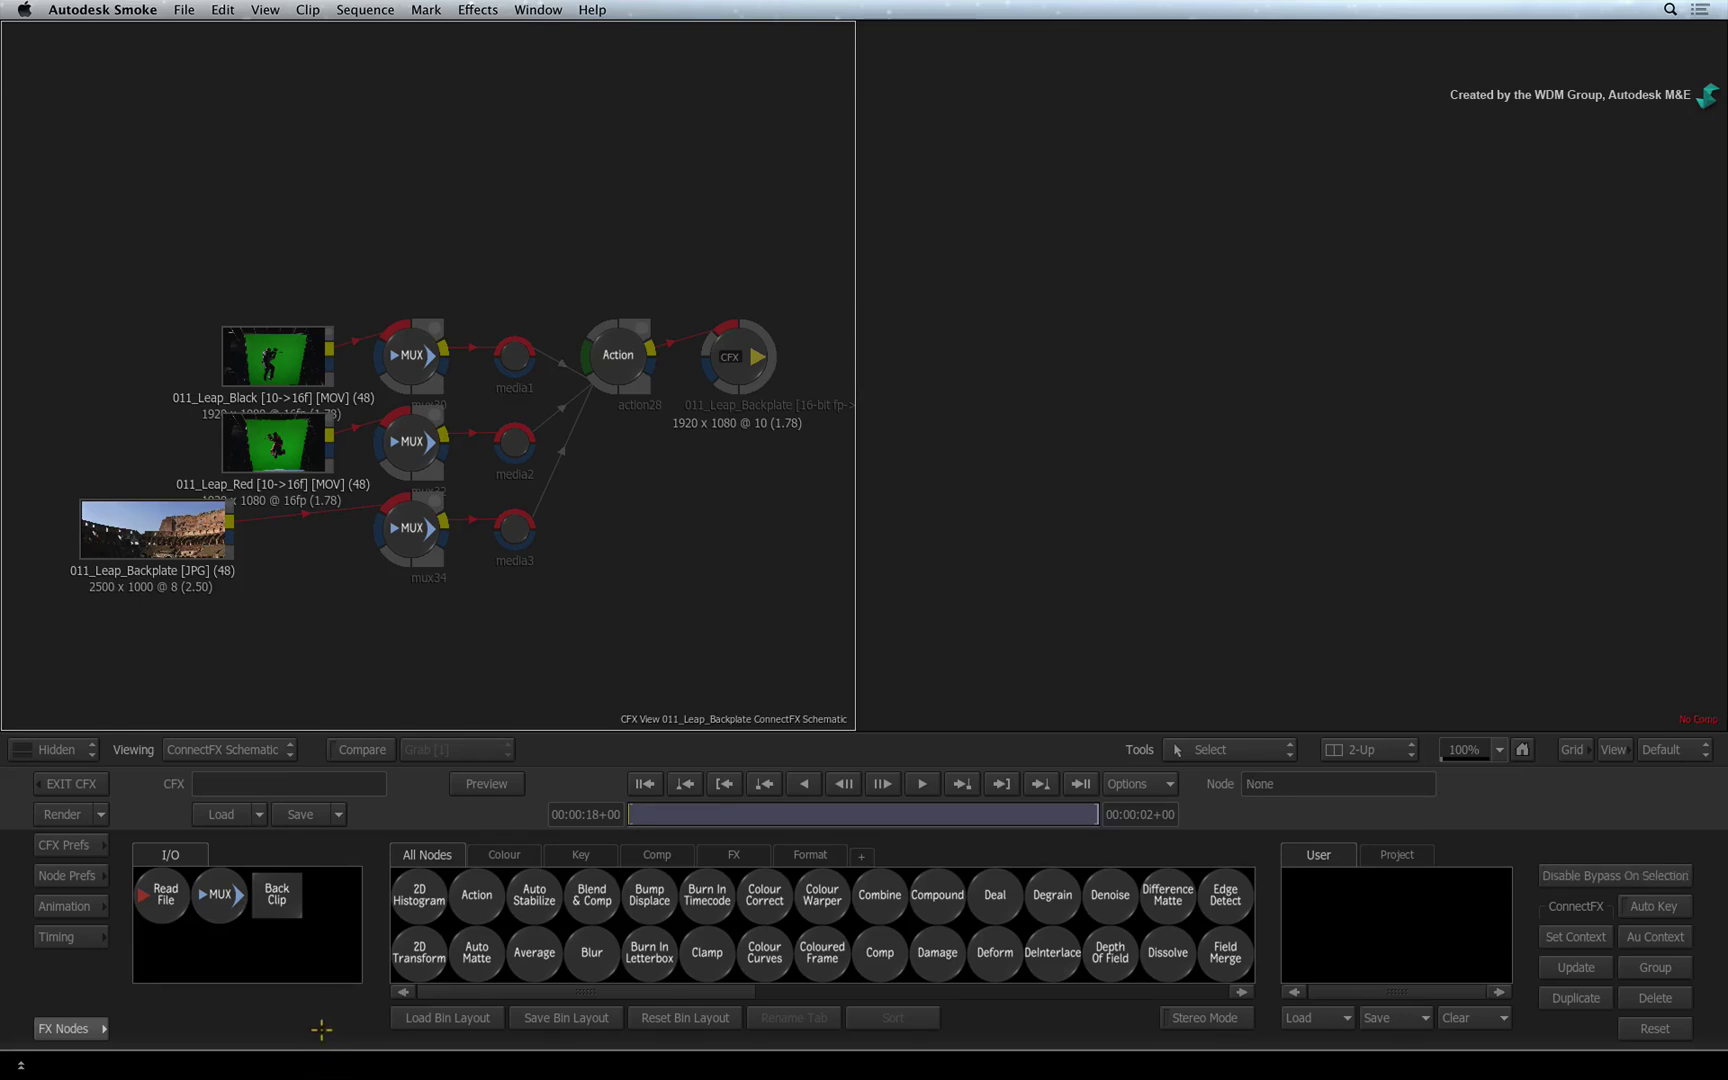
left_click(414, 534)
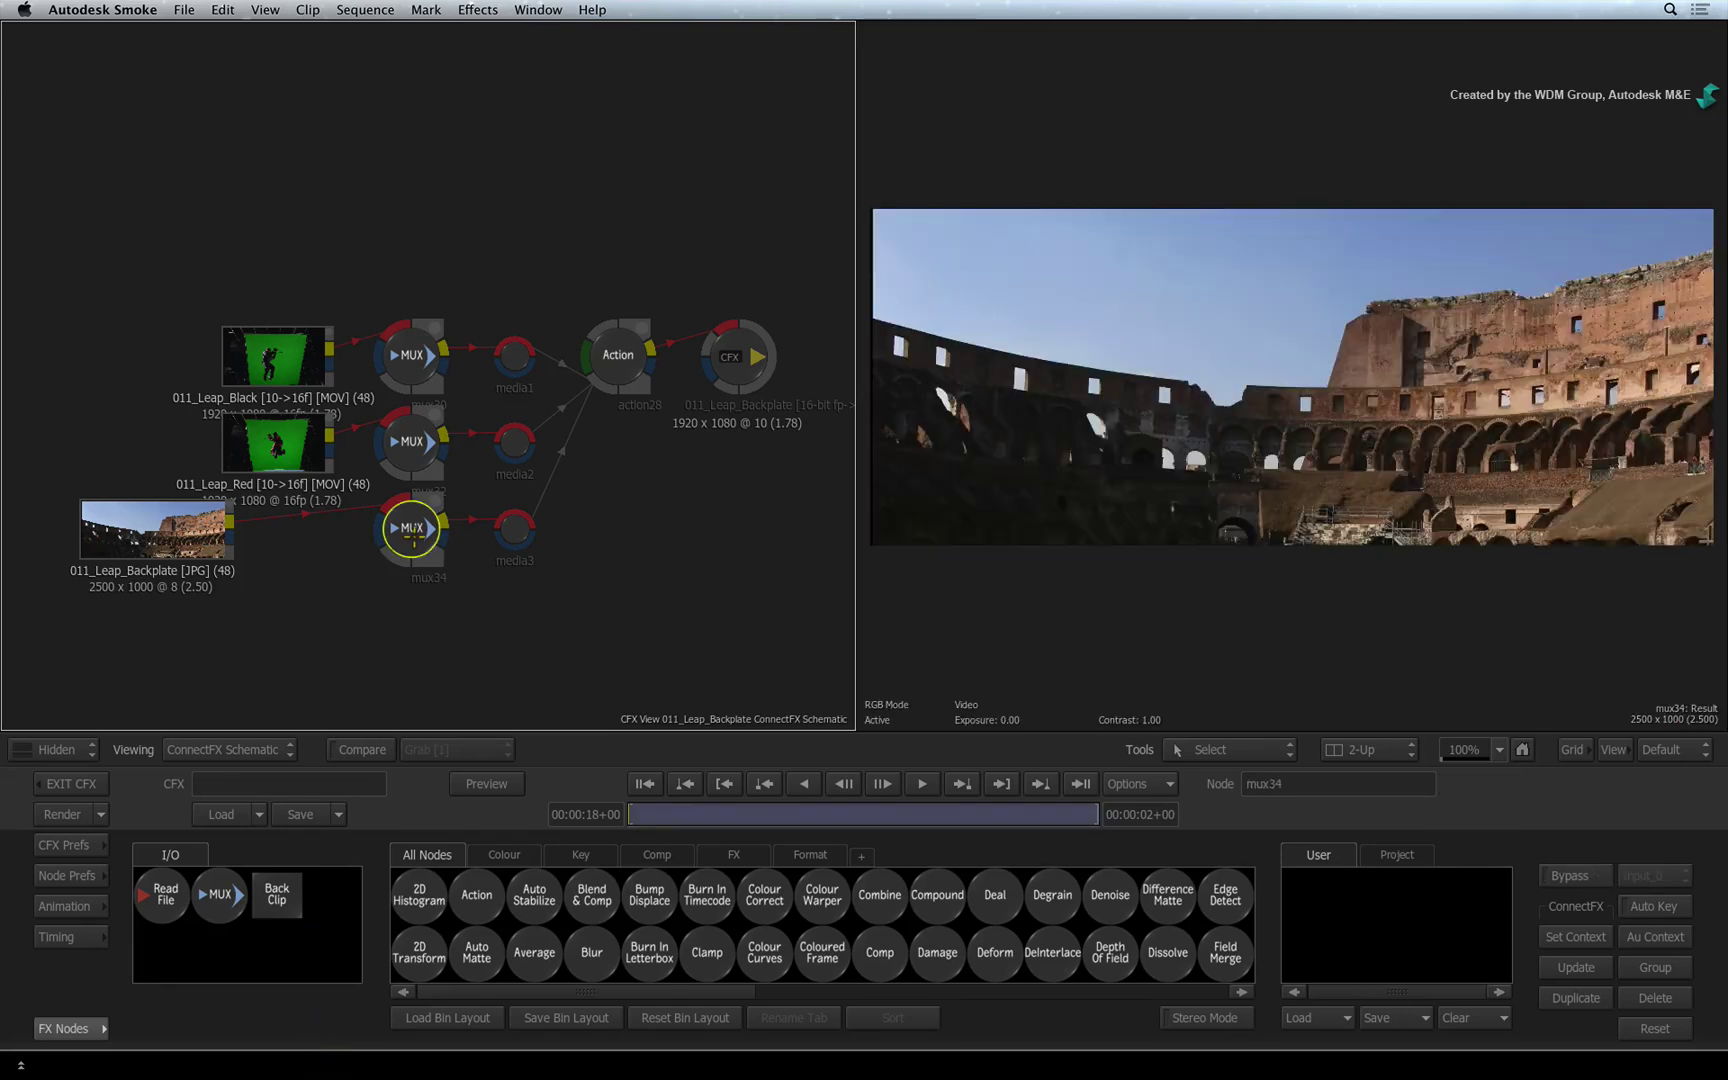
left_click(422, 436)
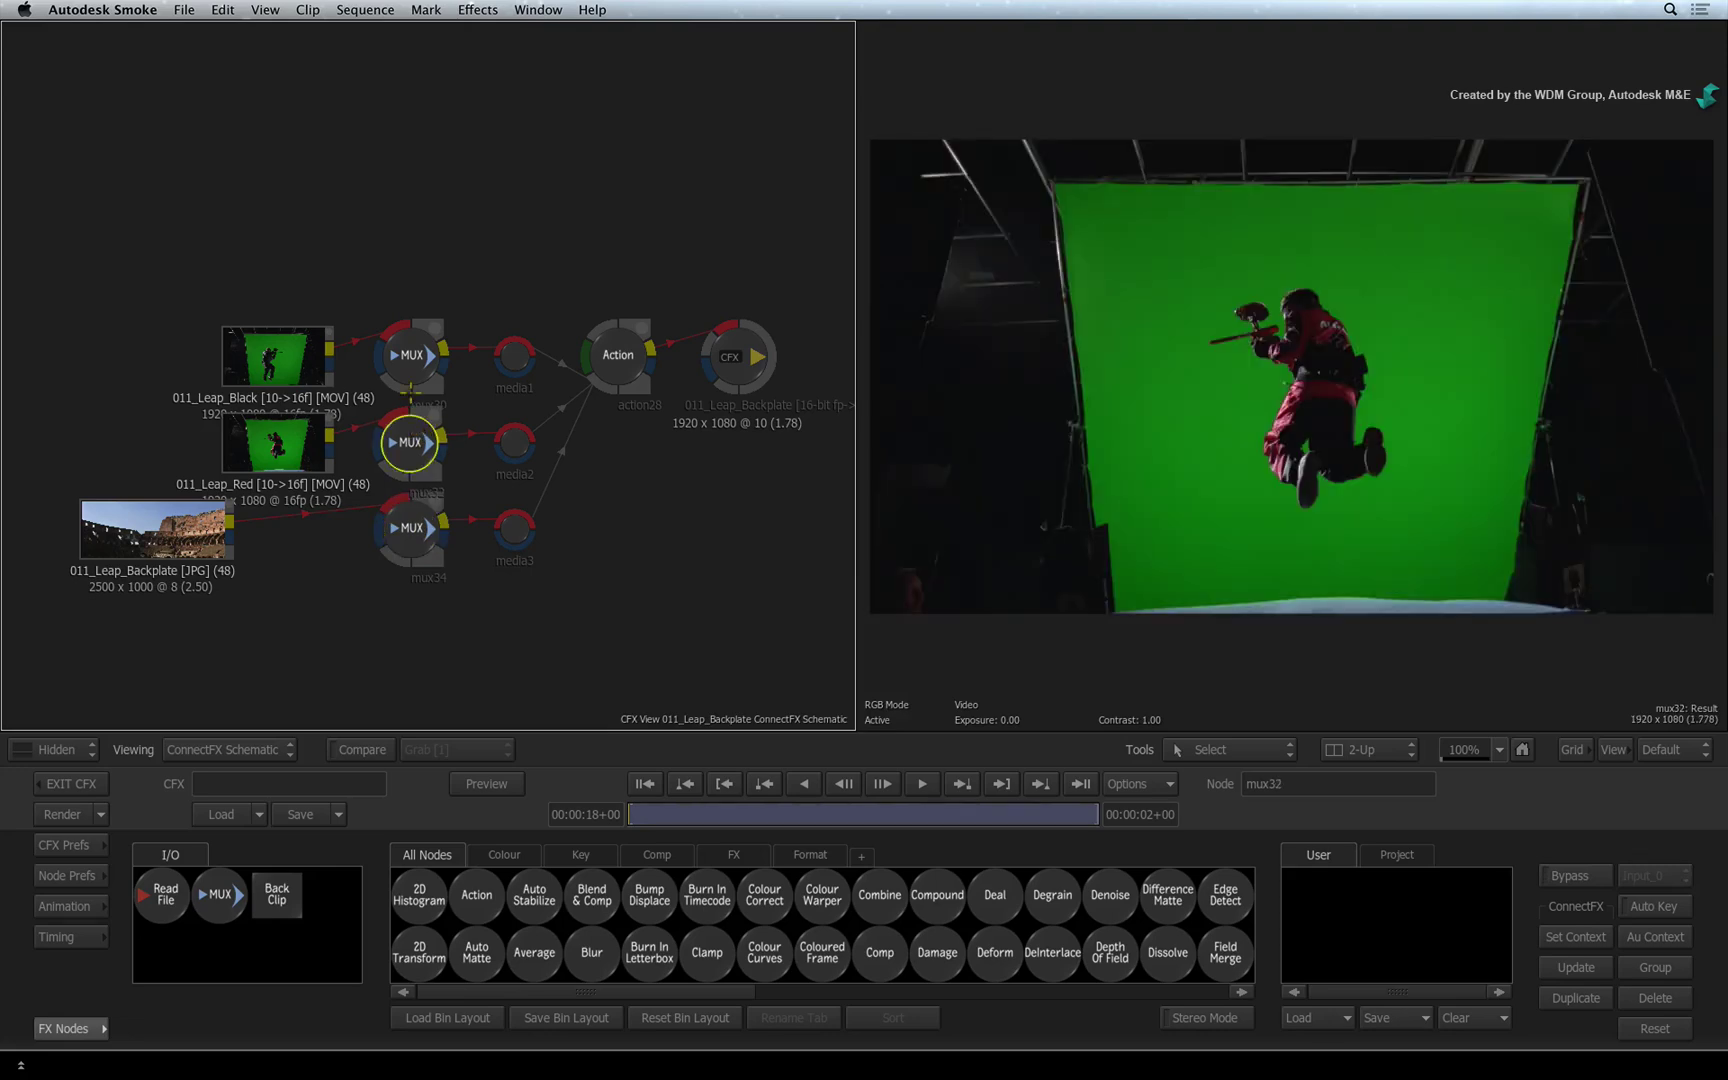
left_click(418, 518)
left_click(414, 441)
left_click(415, 352)
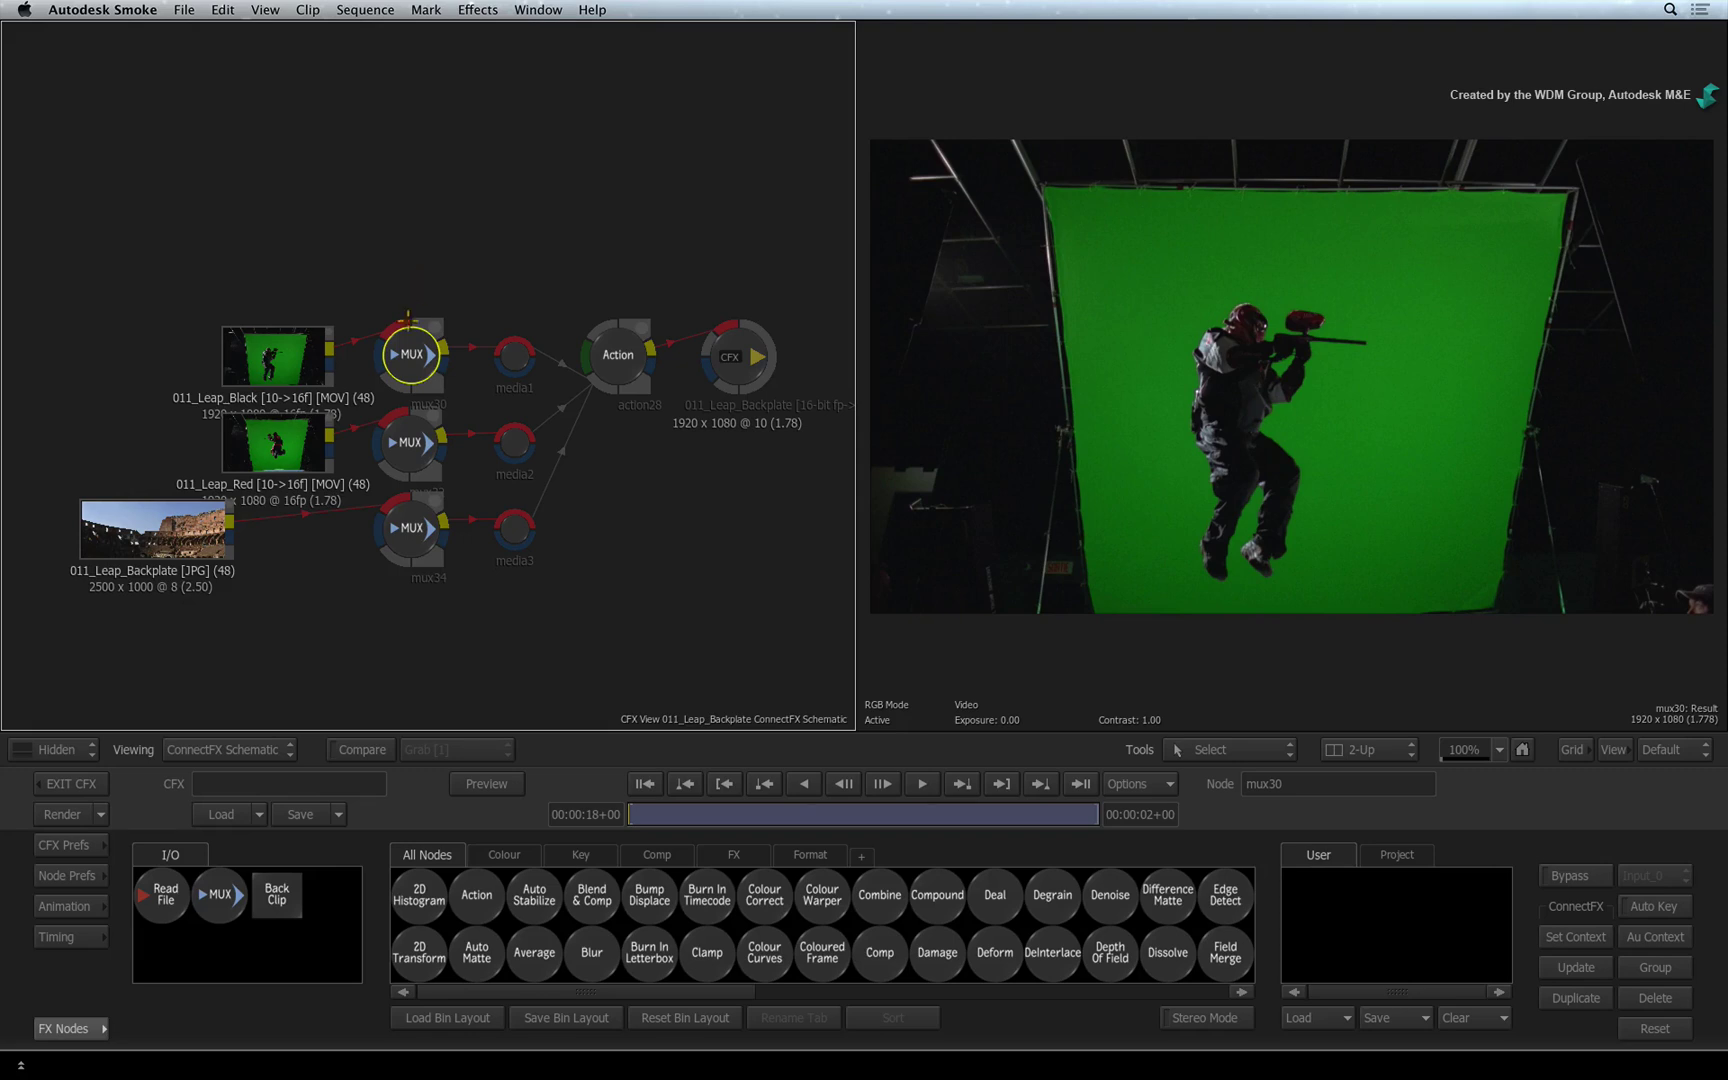
Check Action's media1–media3 inputs, then link mux30 to media1 and mux32 to media2
left_click(514, 354)
left_click(511, 443)
left_click(514, 528)
left_click(514, 442)
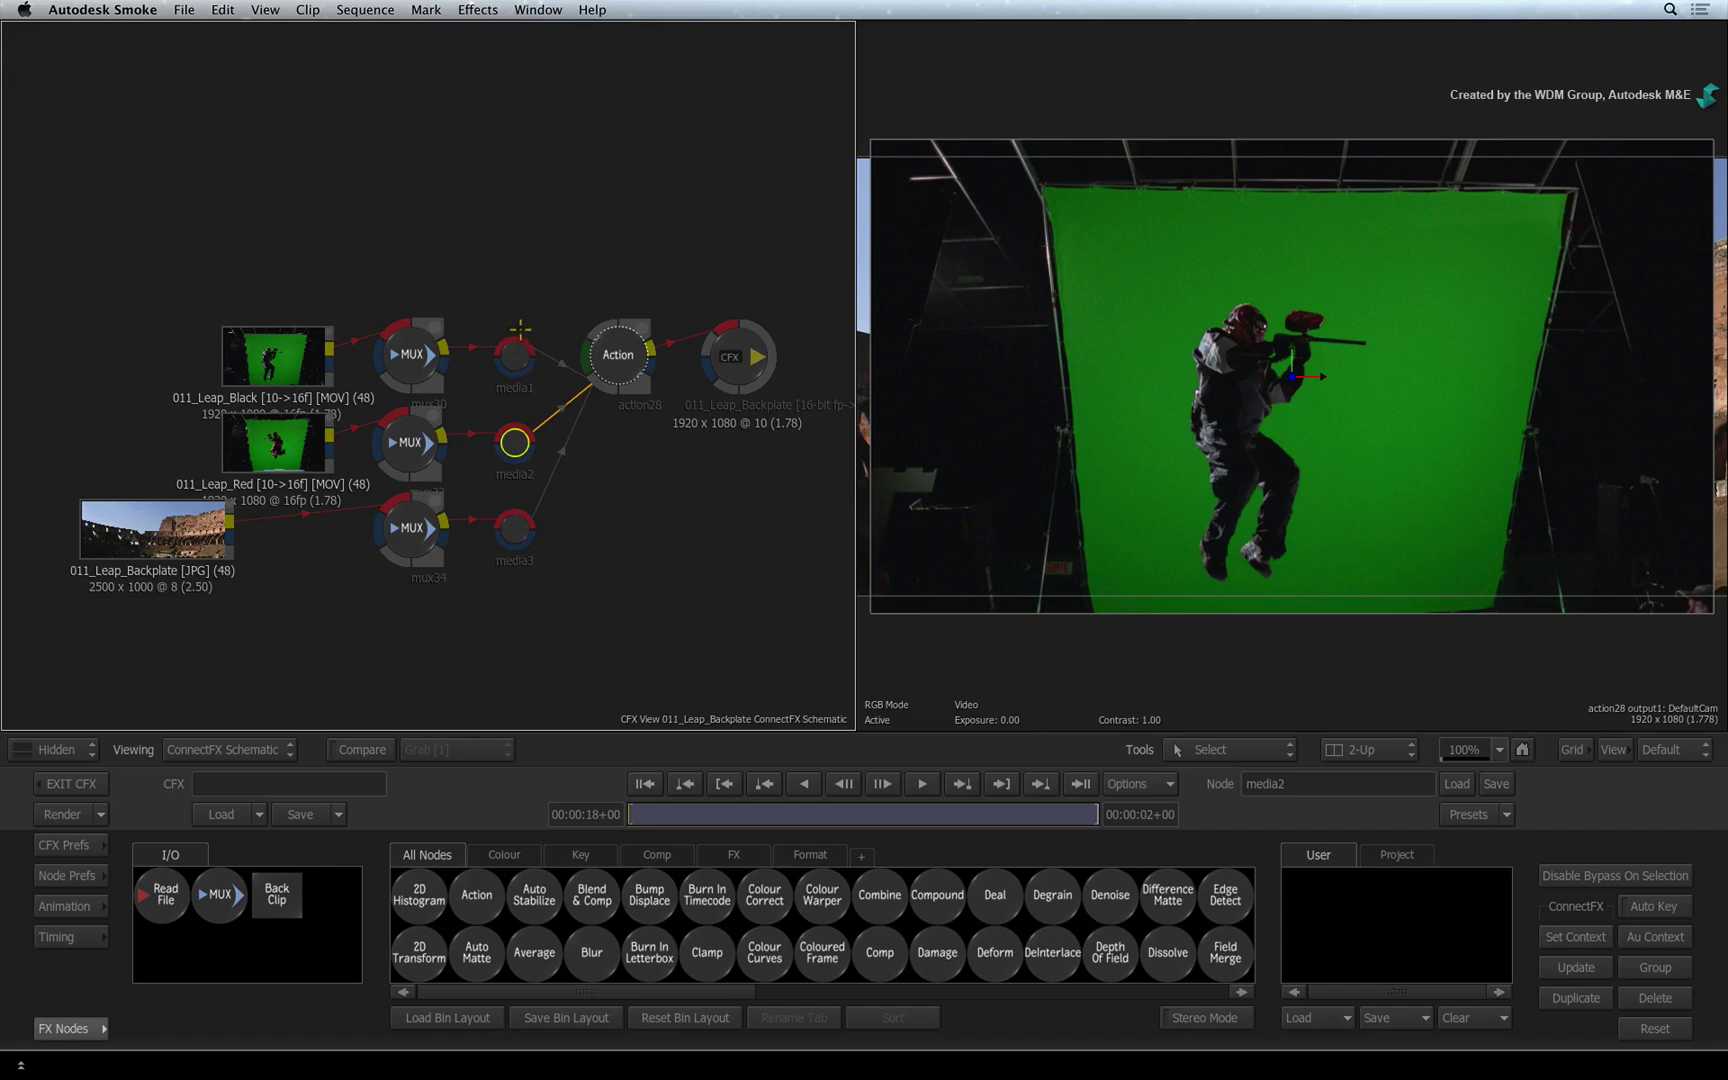
left_click(514, 350)
left_click_drag(444, 347, 512, 378)
left_click_drag(449, 434, 506, 455)
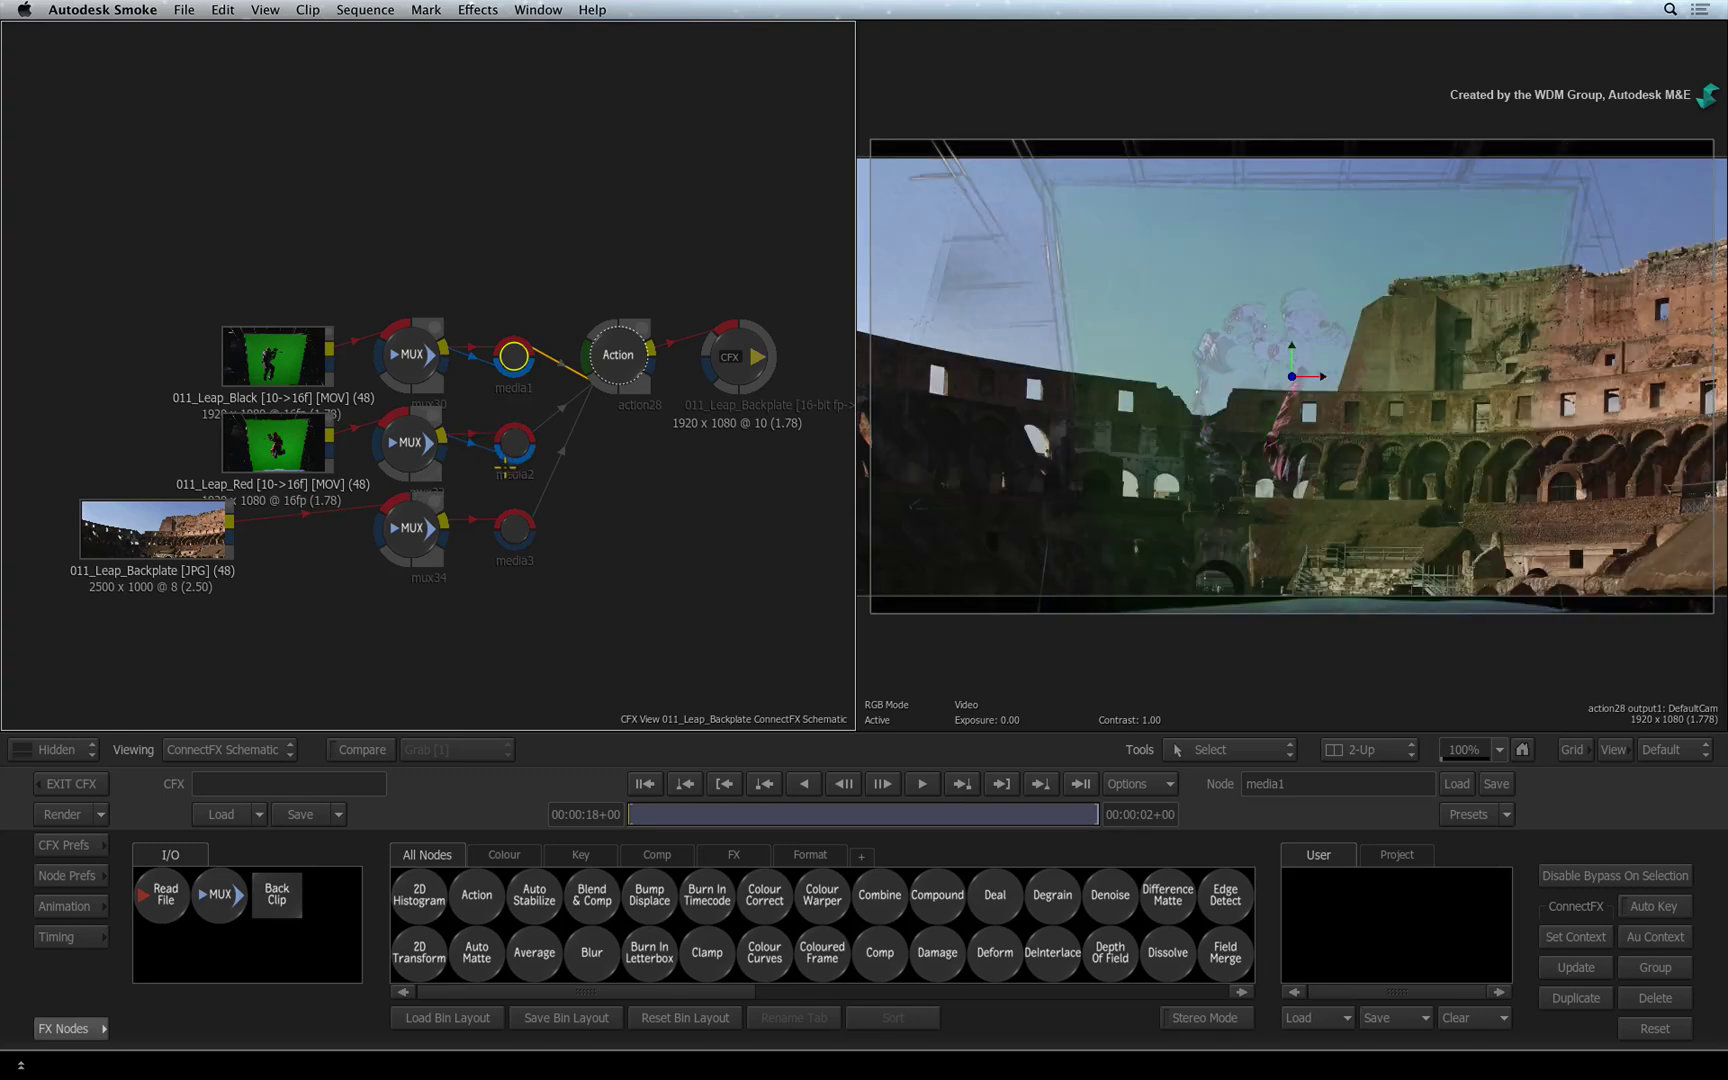
Preview mux30, nudge mux34 into place, and view the Action composite over the Colosseum backplate
left_click(438, 372)
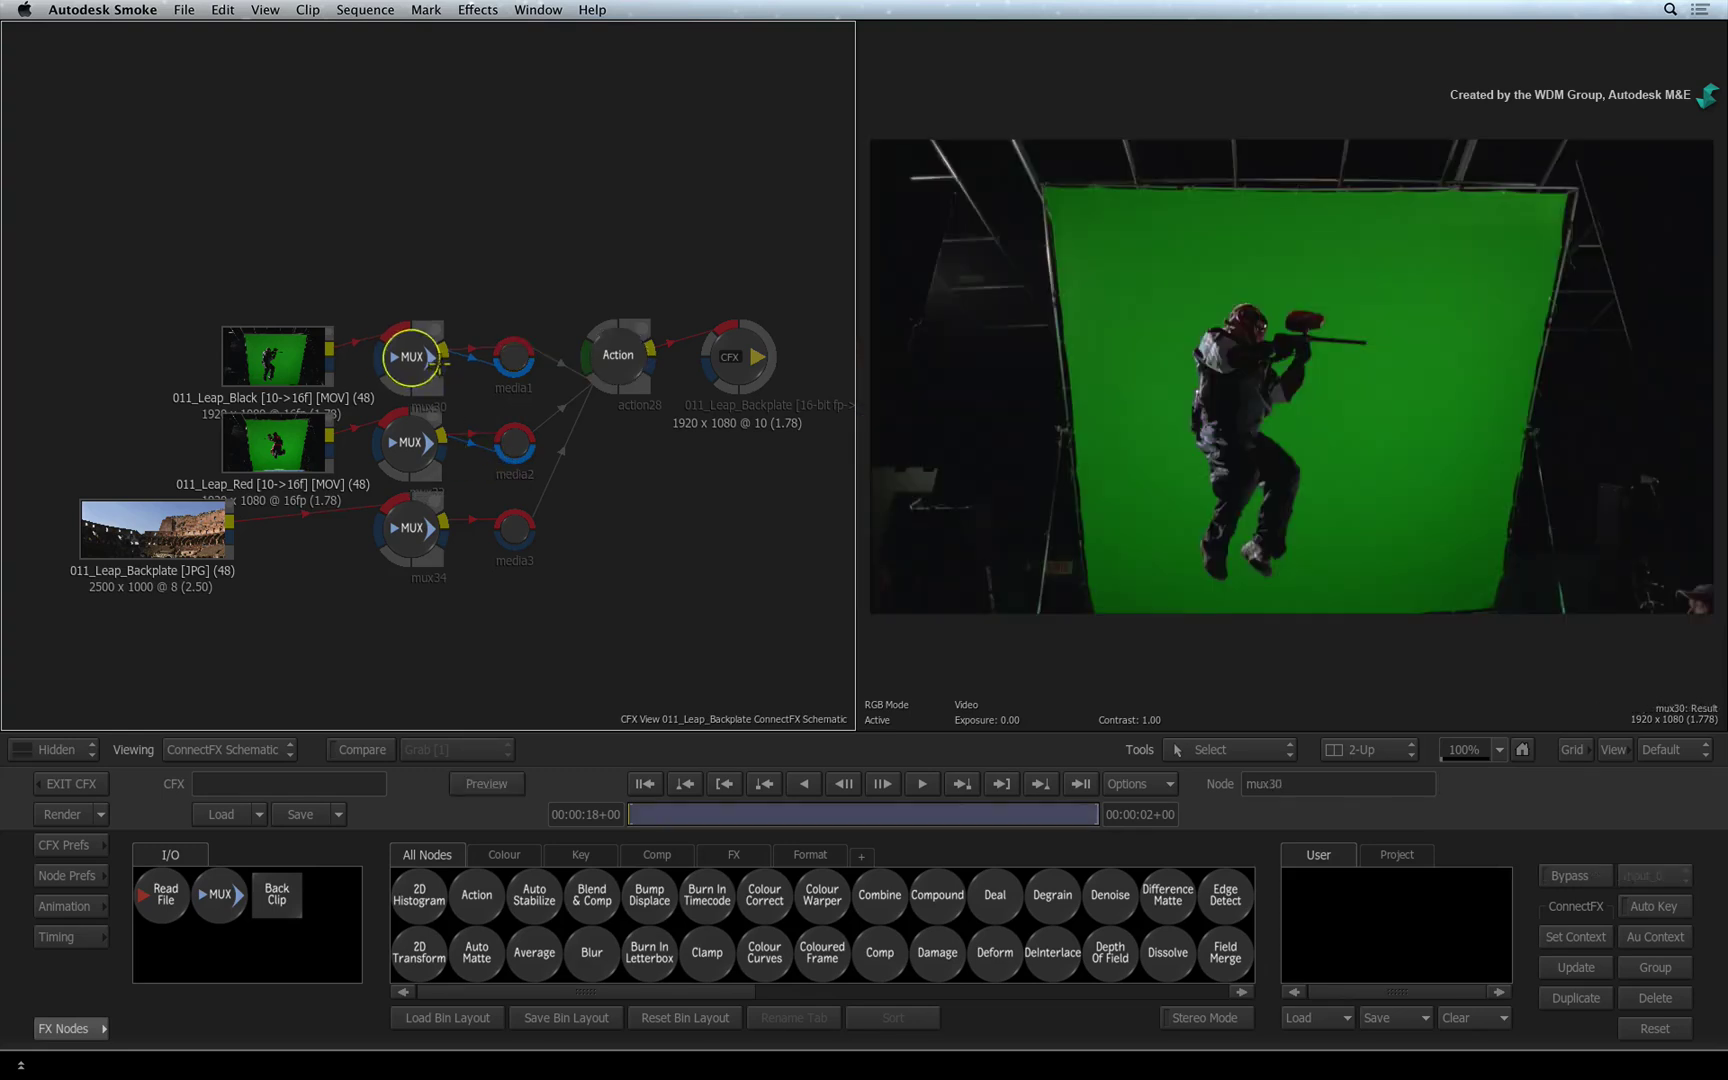
left_click(464, 476)
left_click(614, 345)
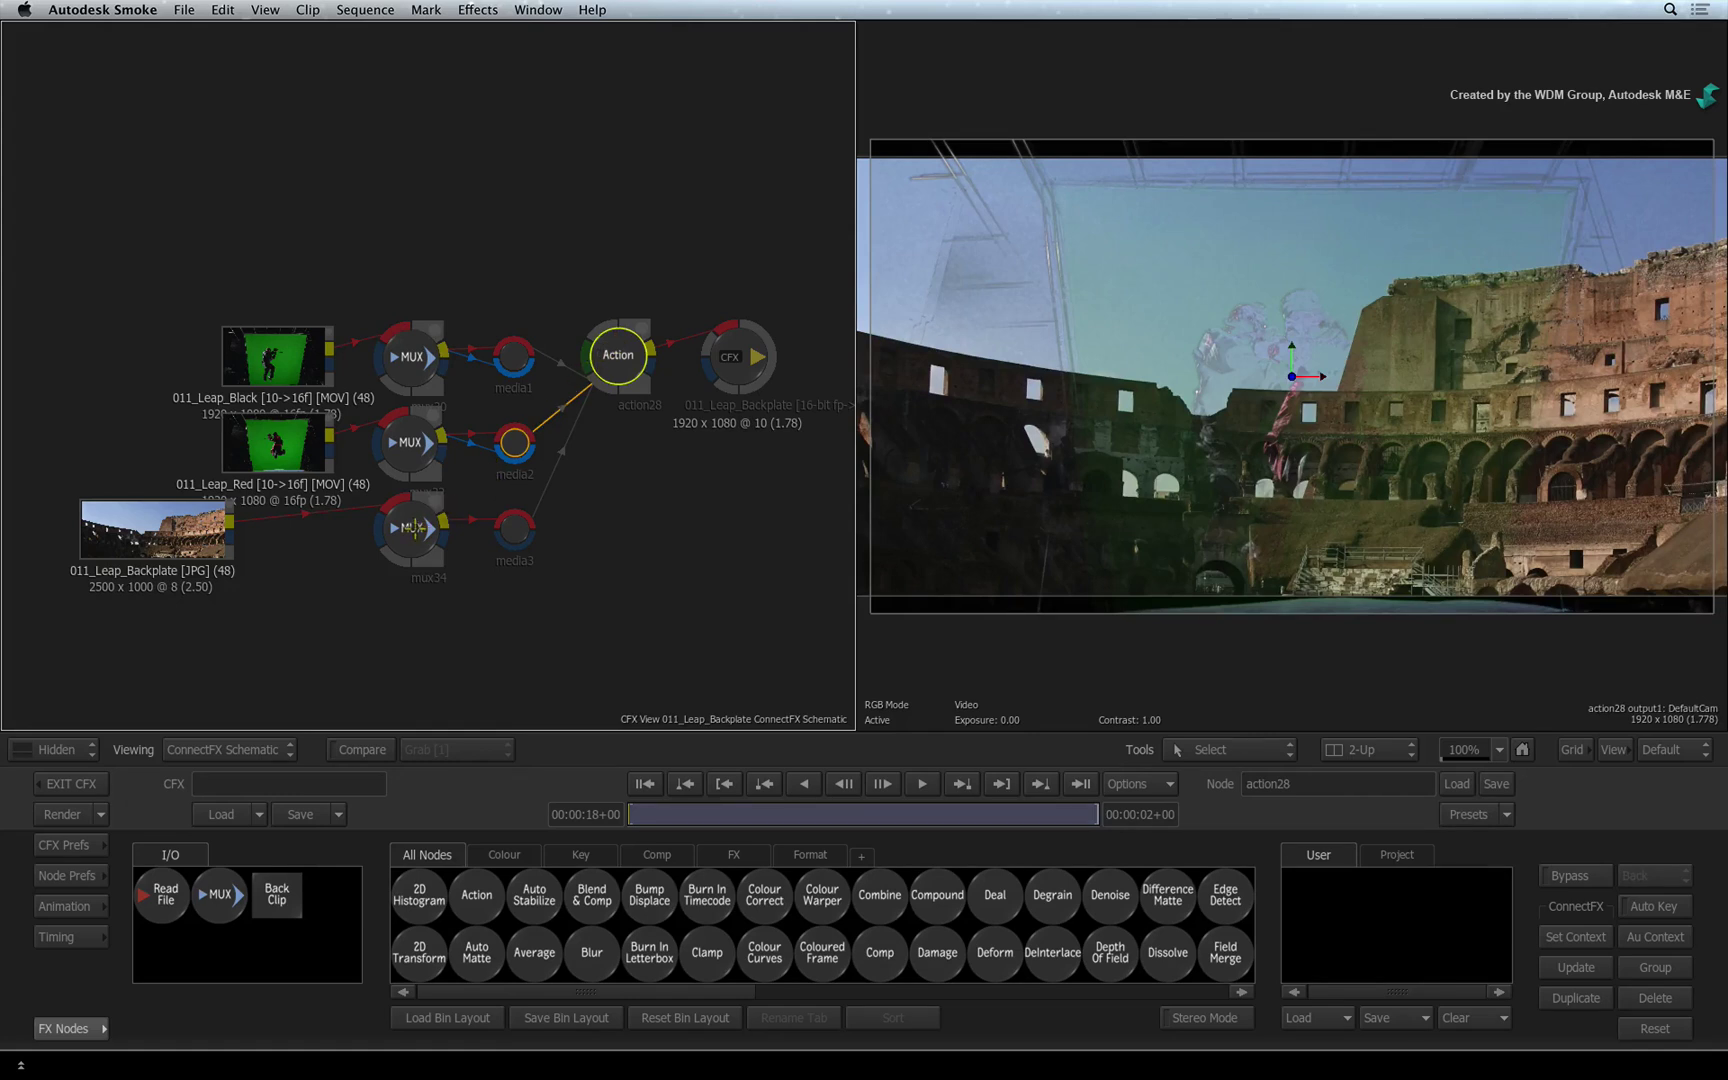
mouse_move(430, 521)
left_mouse_down()
mouse_move(394, 522)
mouse_move(407, 529)
left_mouse_up()
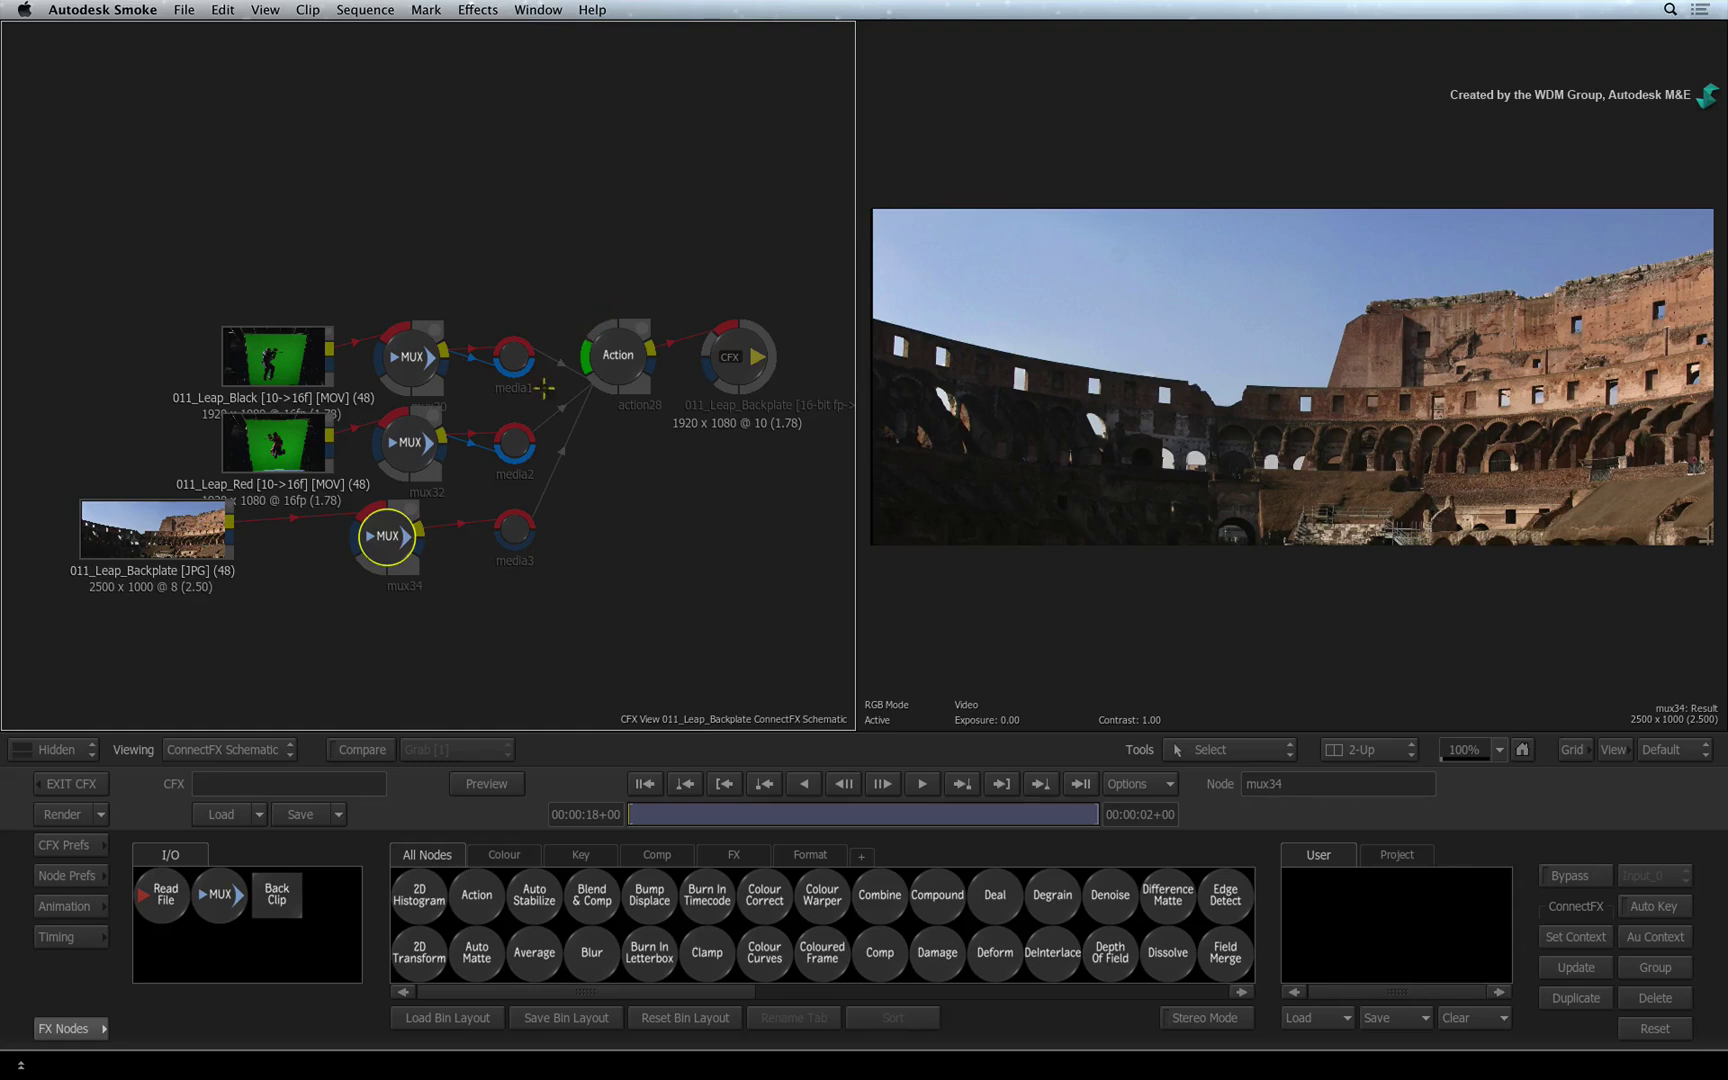
left_click_drag(392, 535, 392, 537)
left_click(517, 522)
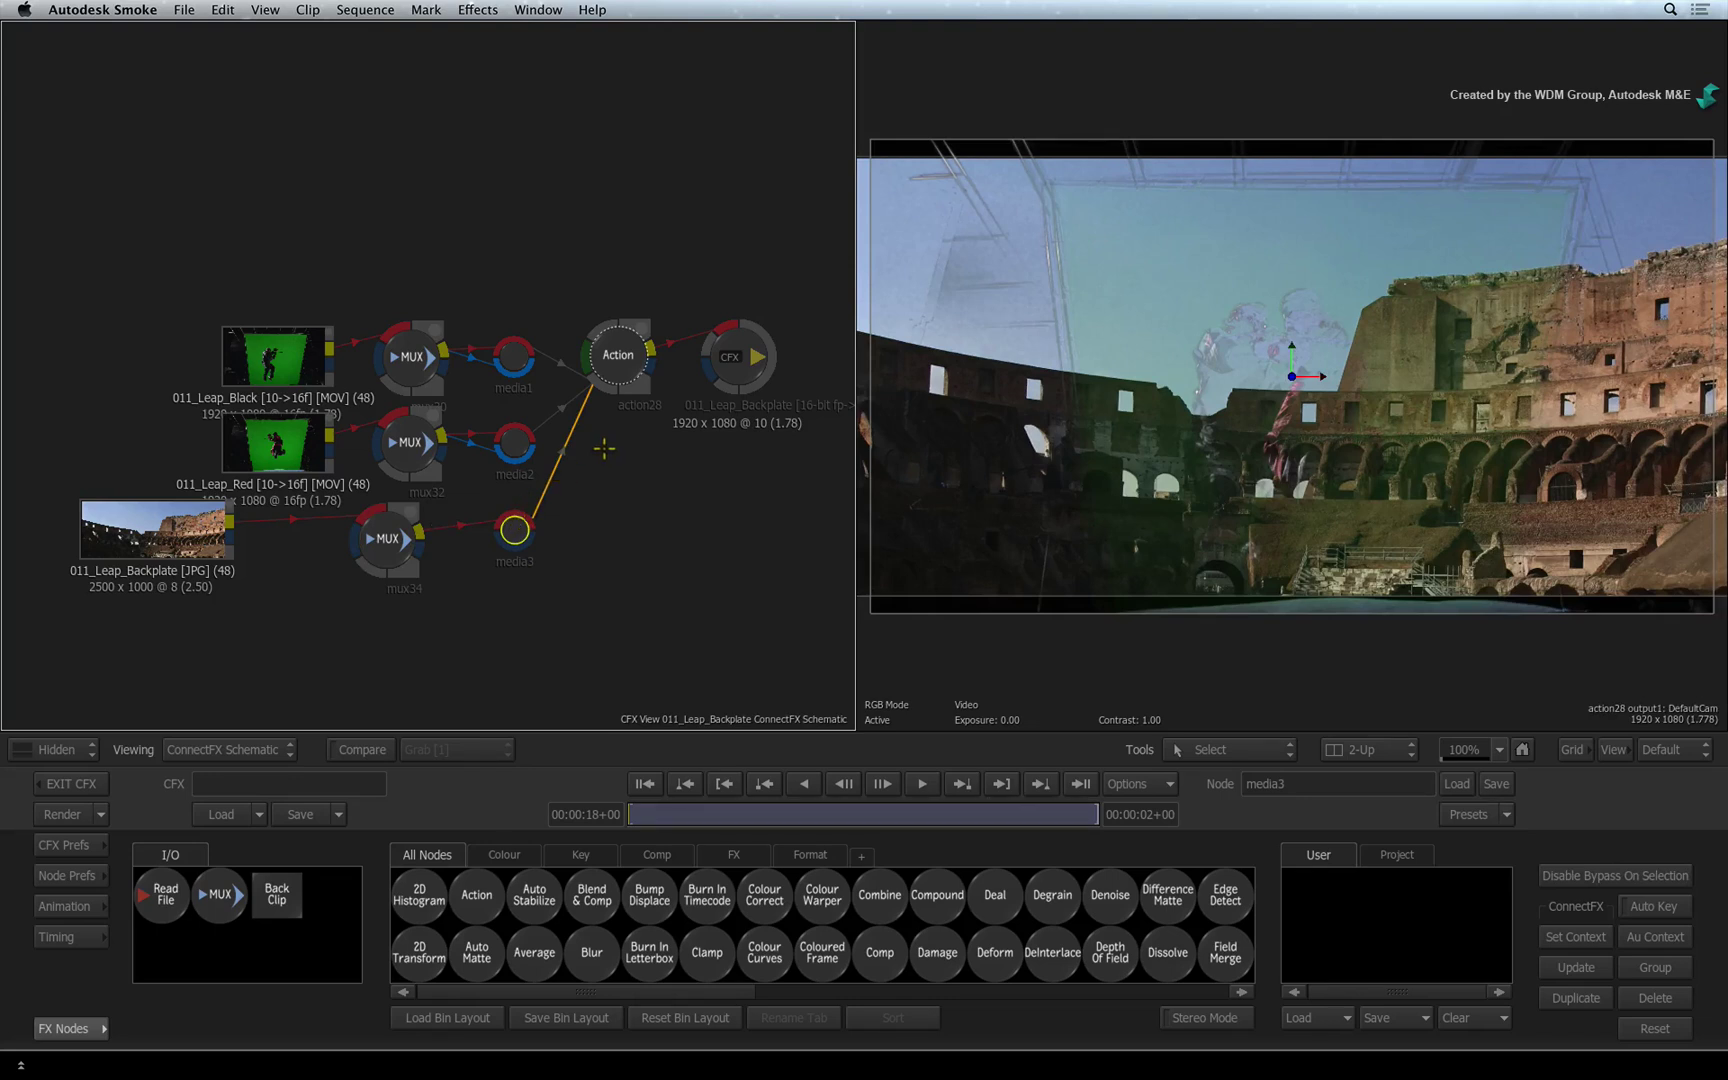
left_click(624, 368)
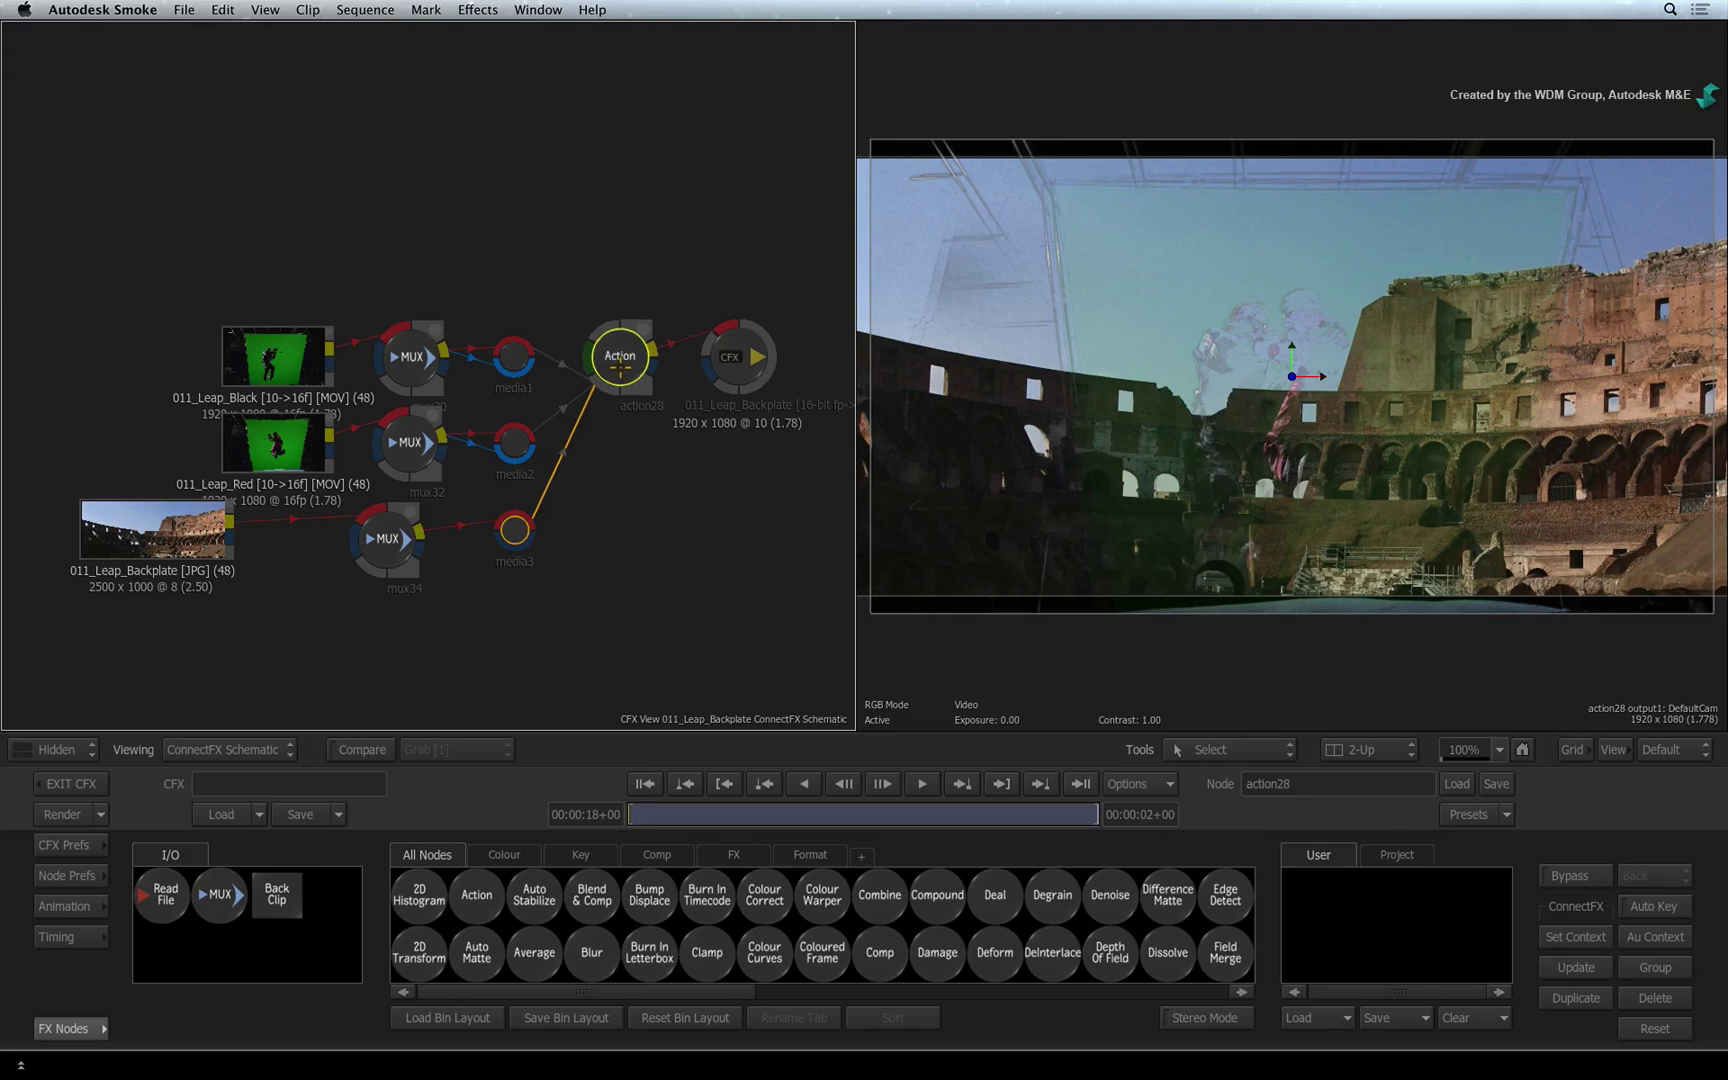
double_click(620, 367)
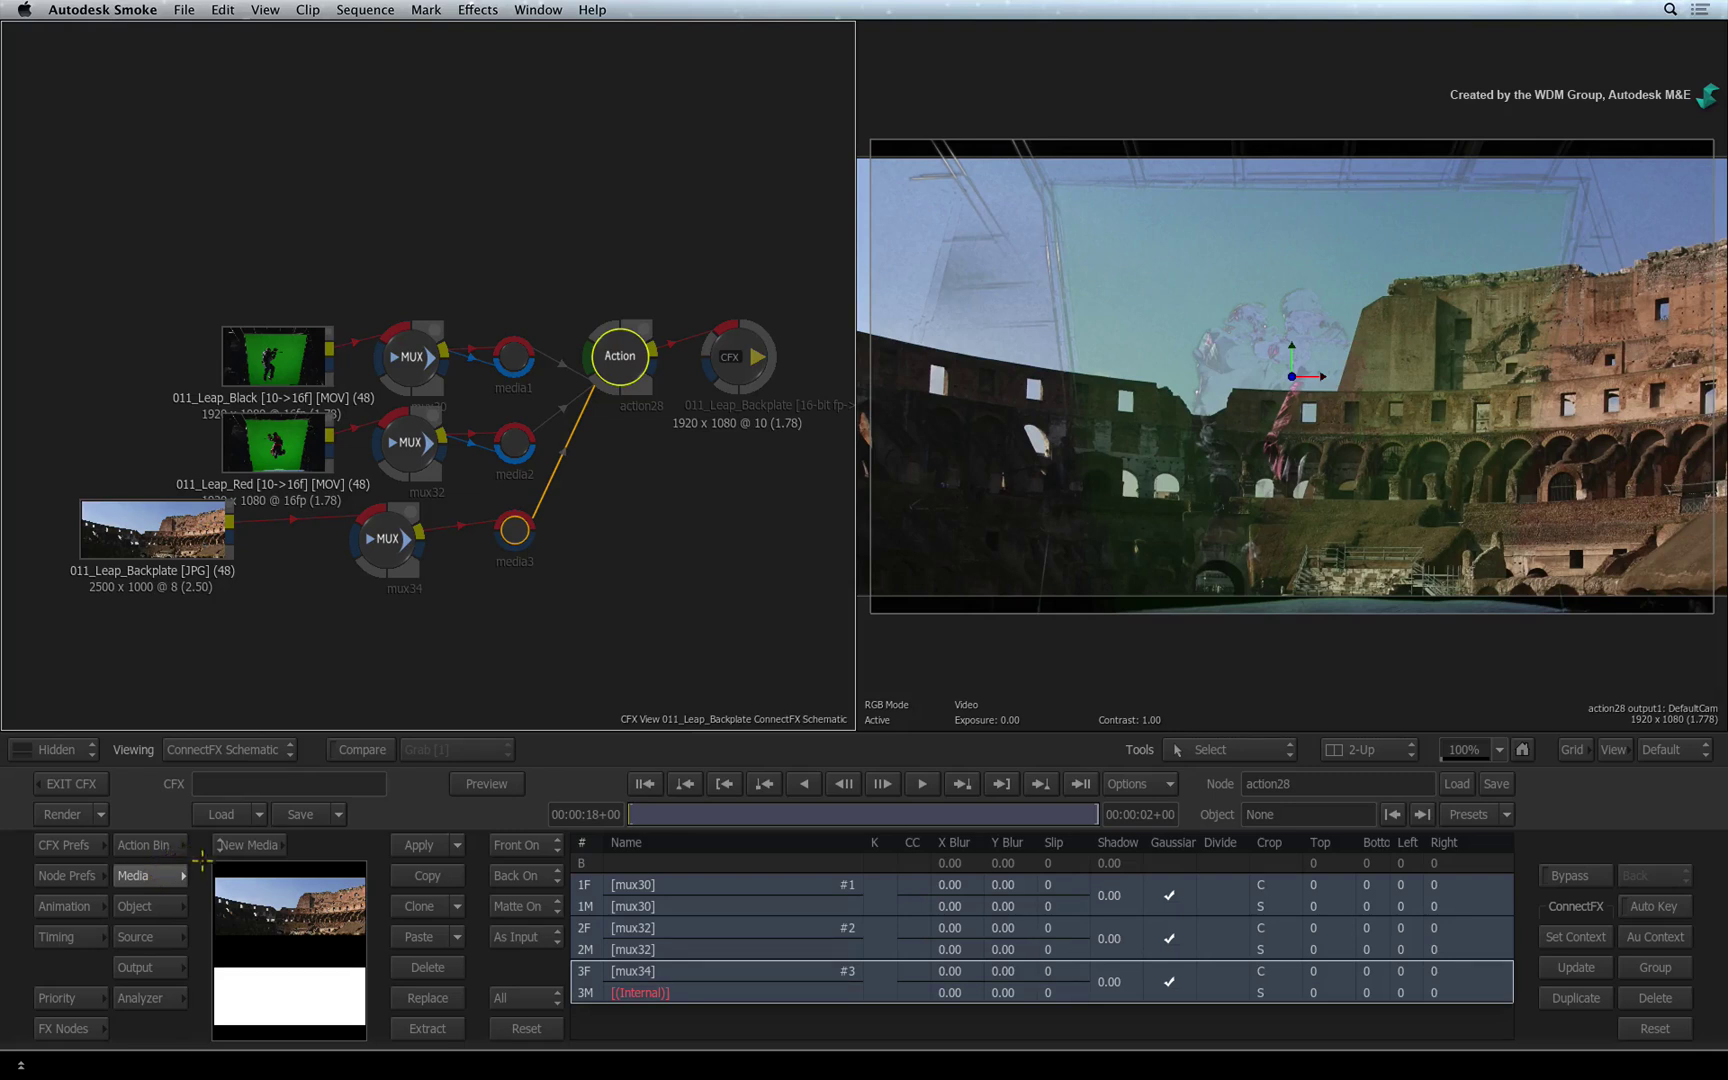
left_click(590, 892)
left_click(585, 928)
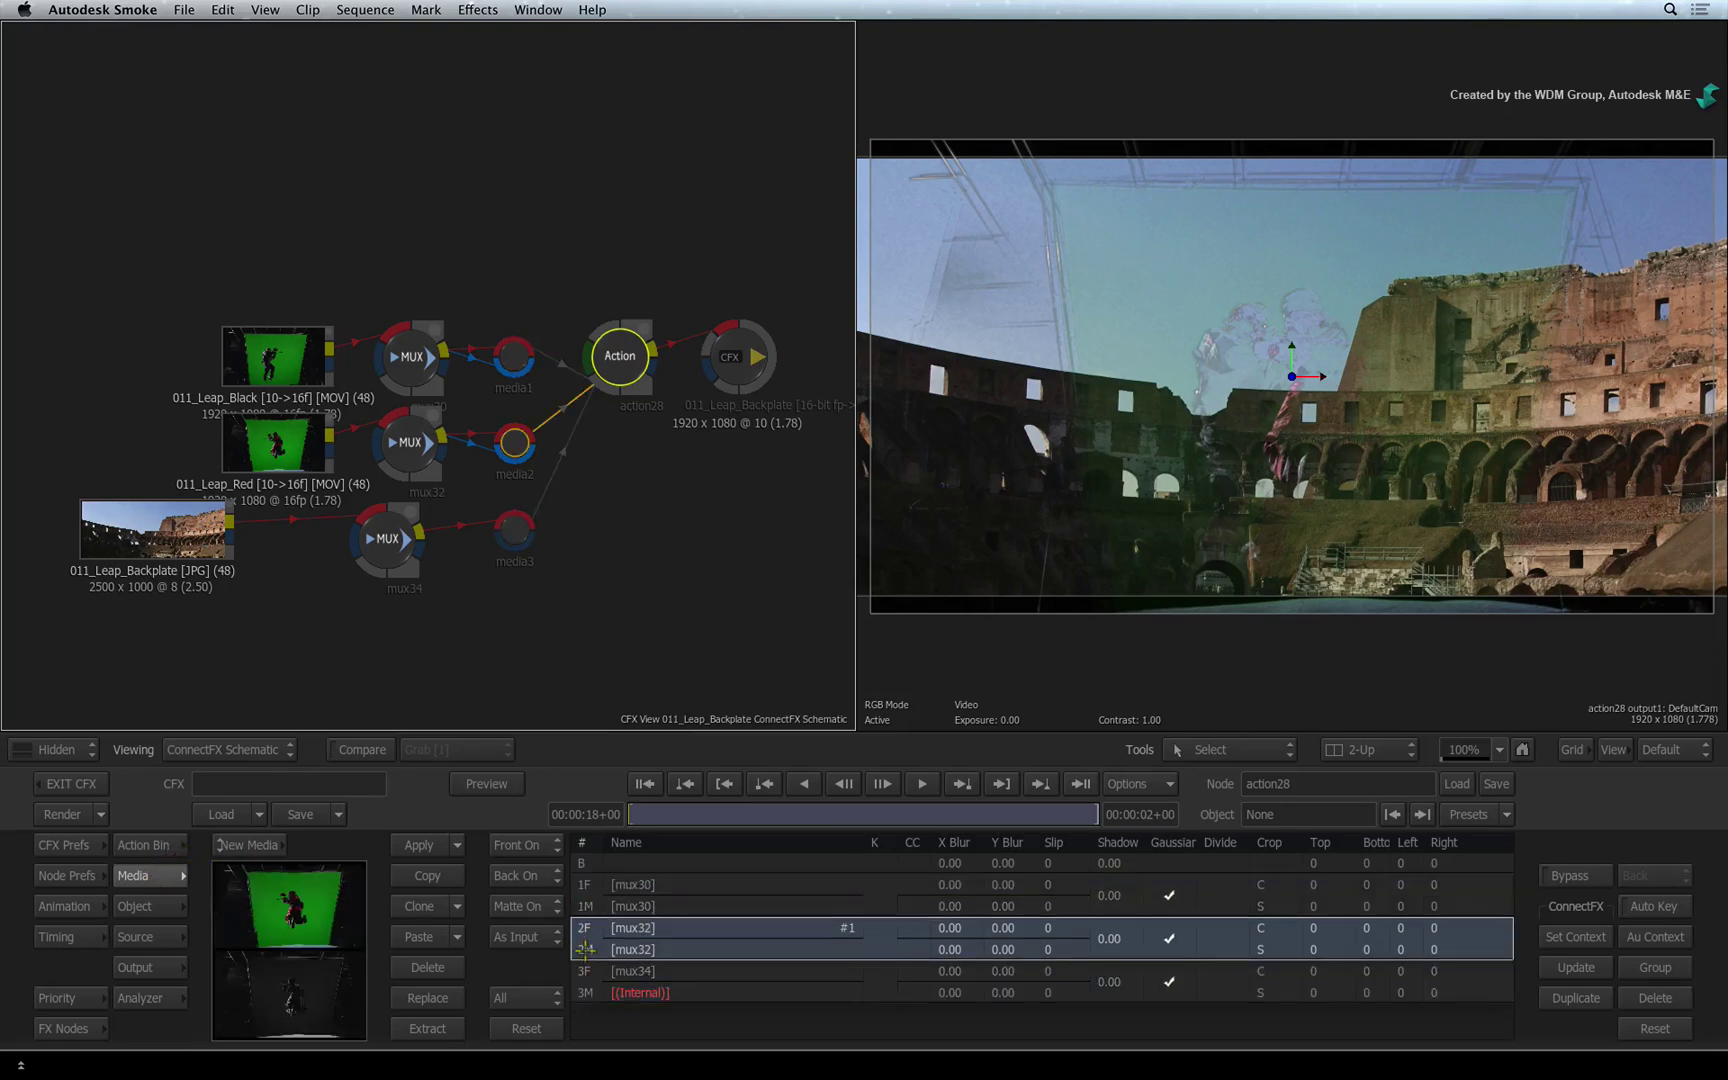
left_click(585, 982)
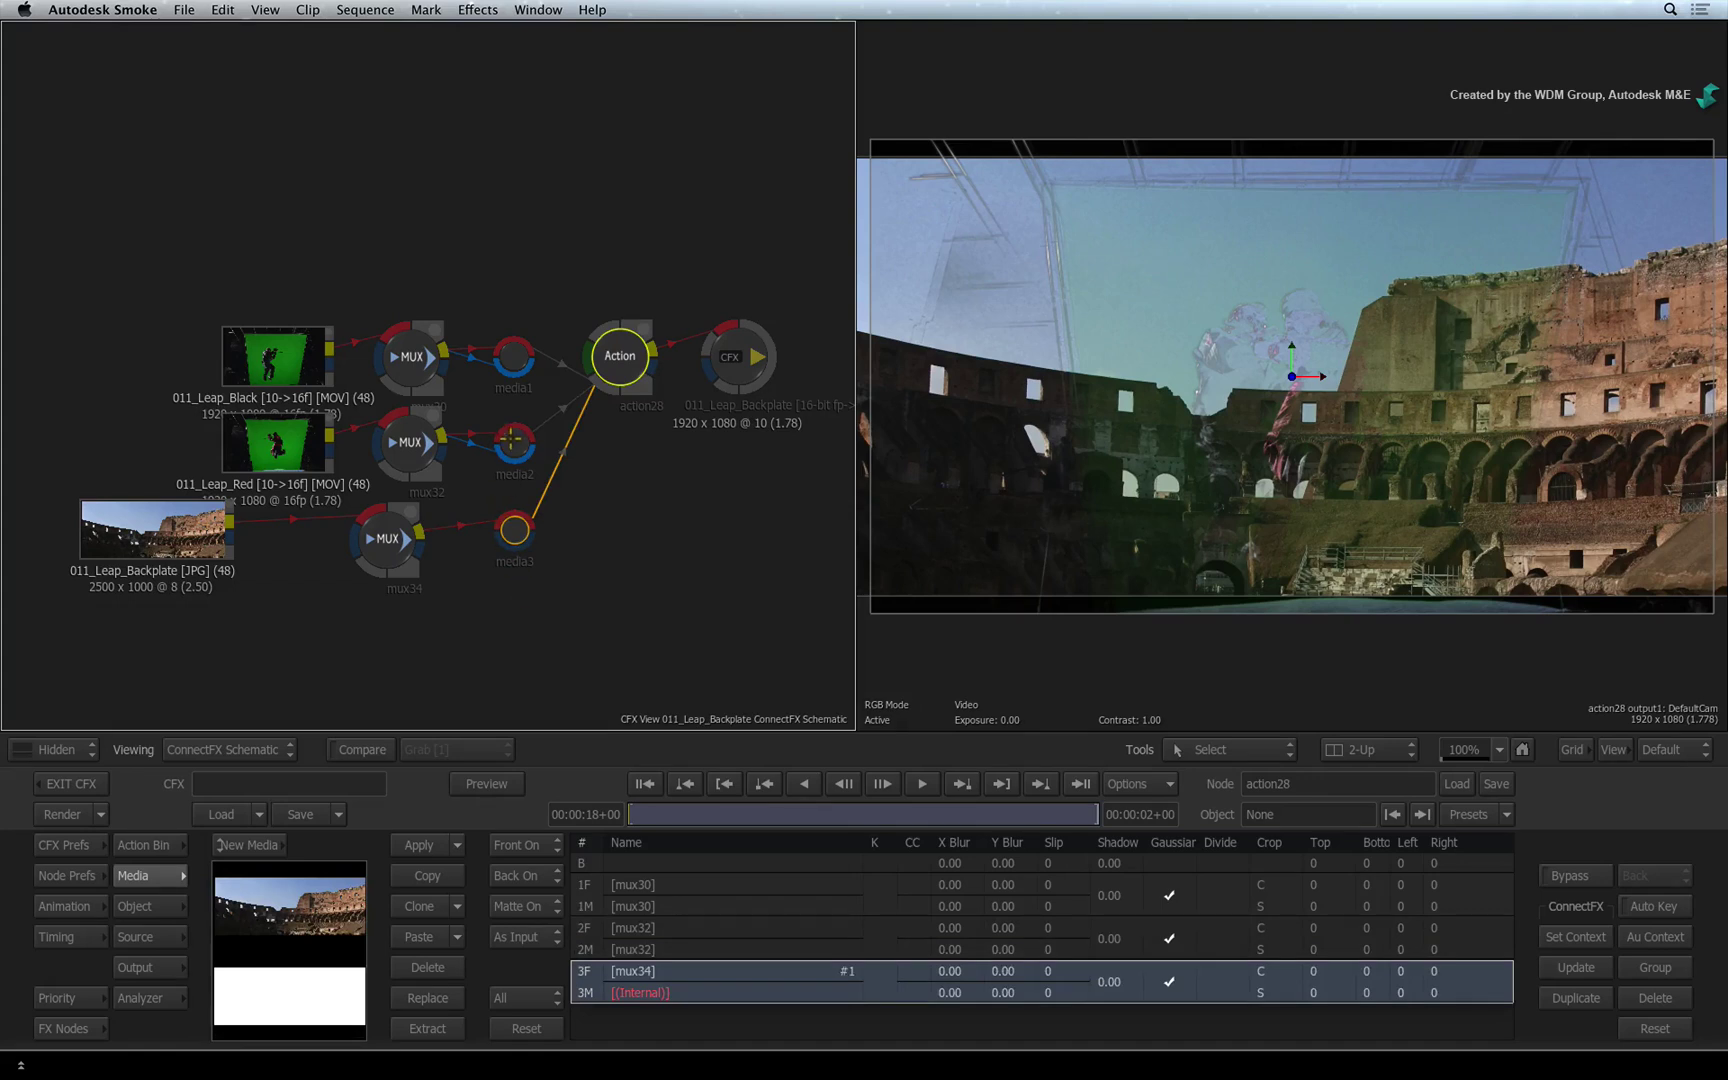
left_click(511, 440)
left_click(514, 356)
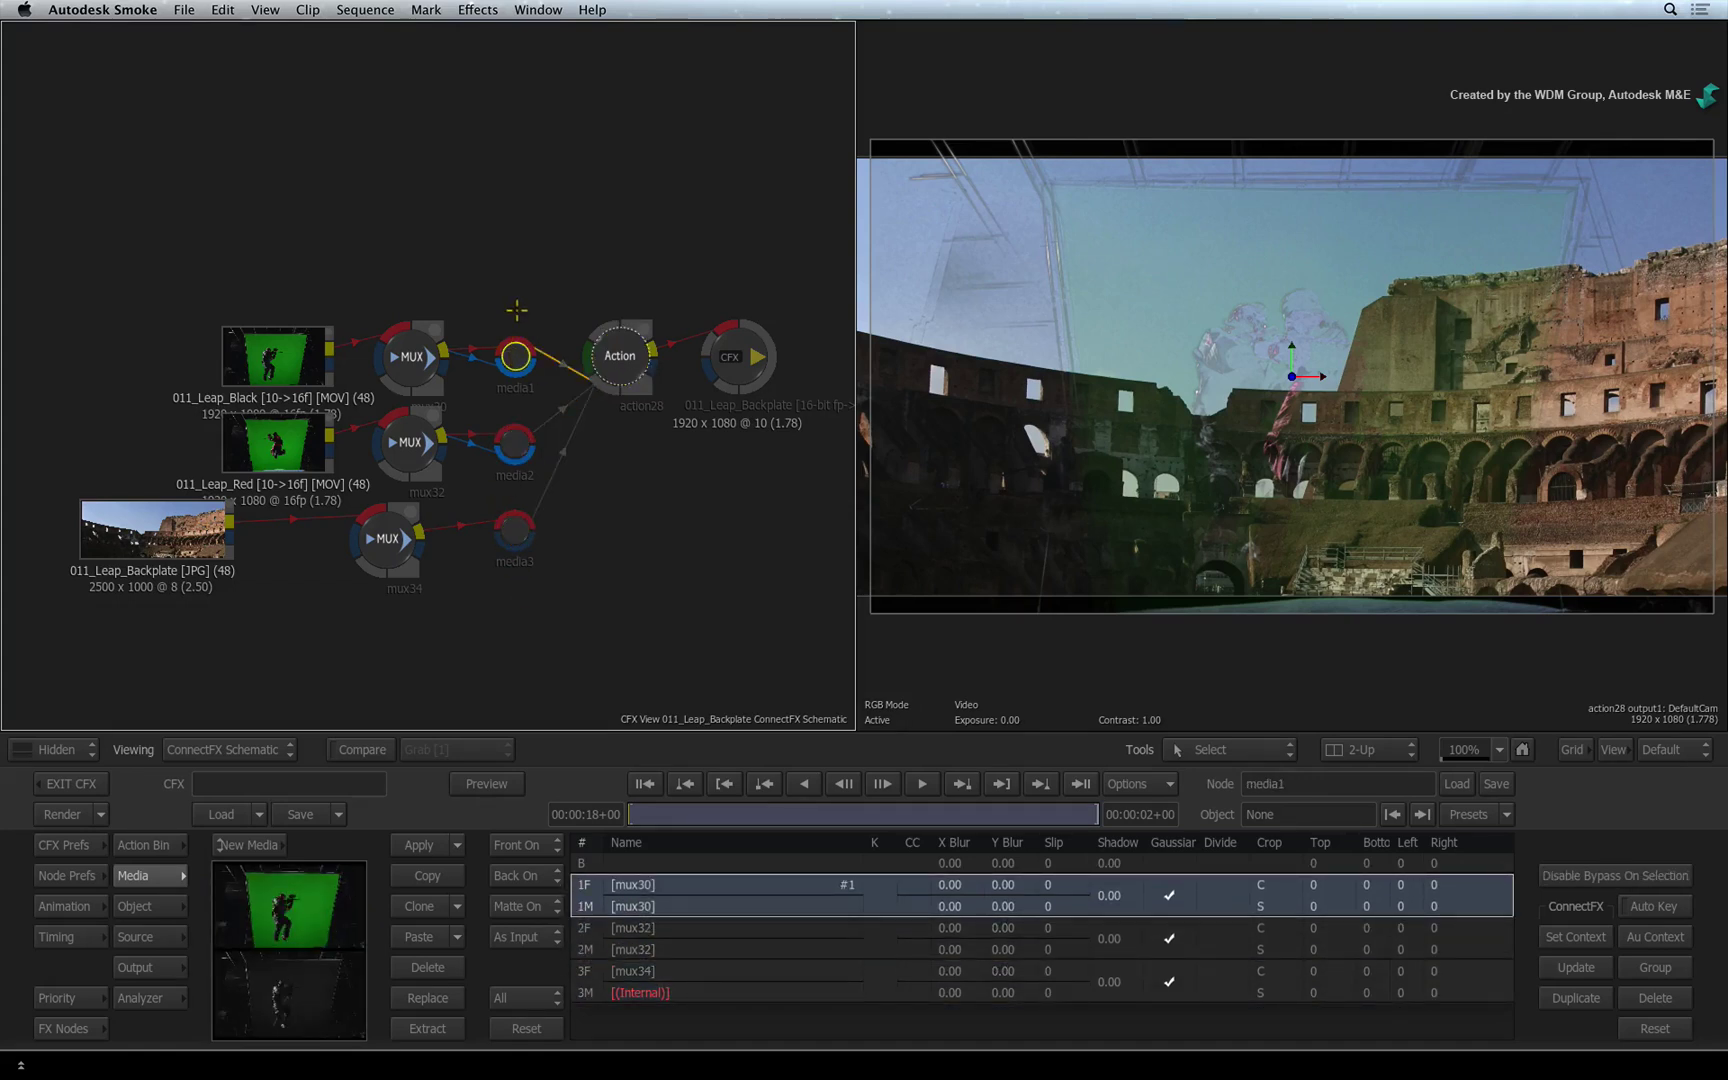
left_click(514, 443)
left_click(514, 530)
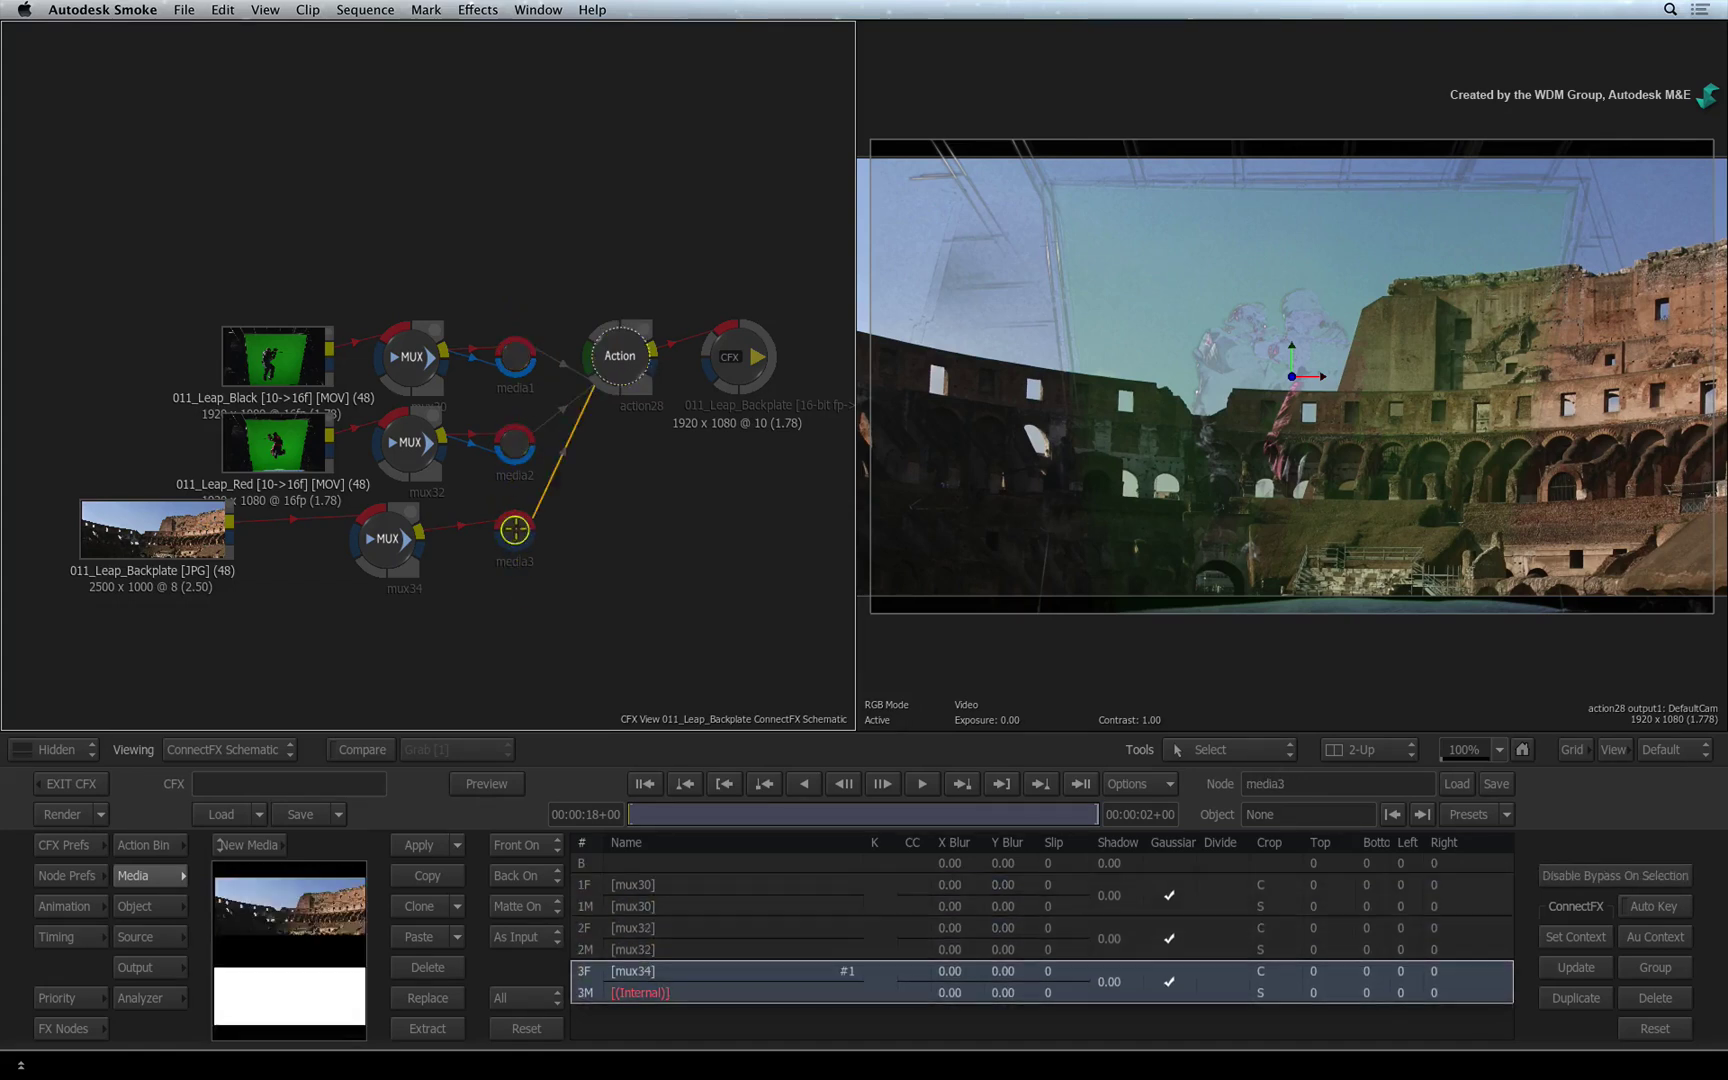
left_click(581, 928)
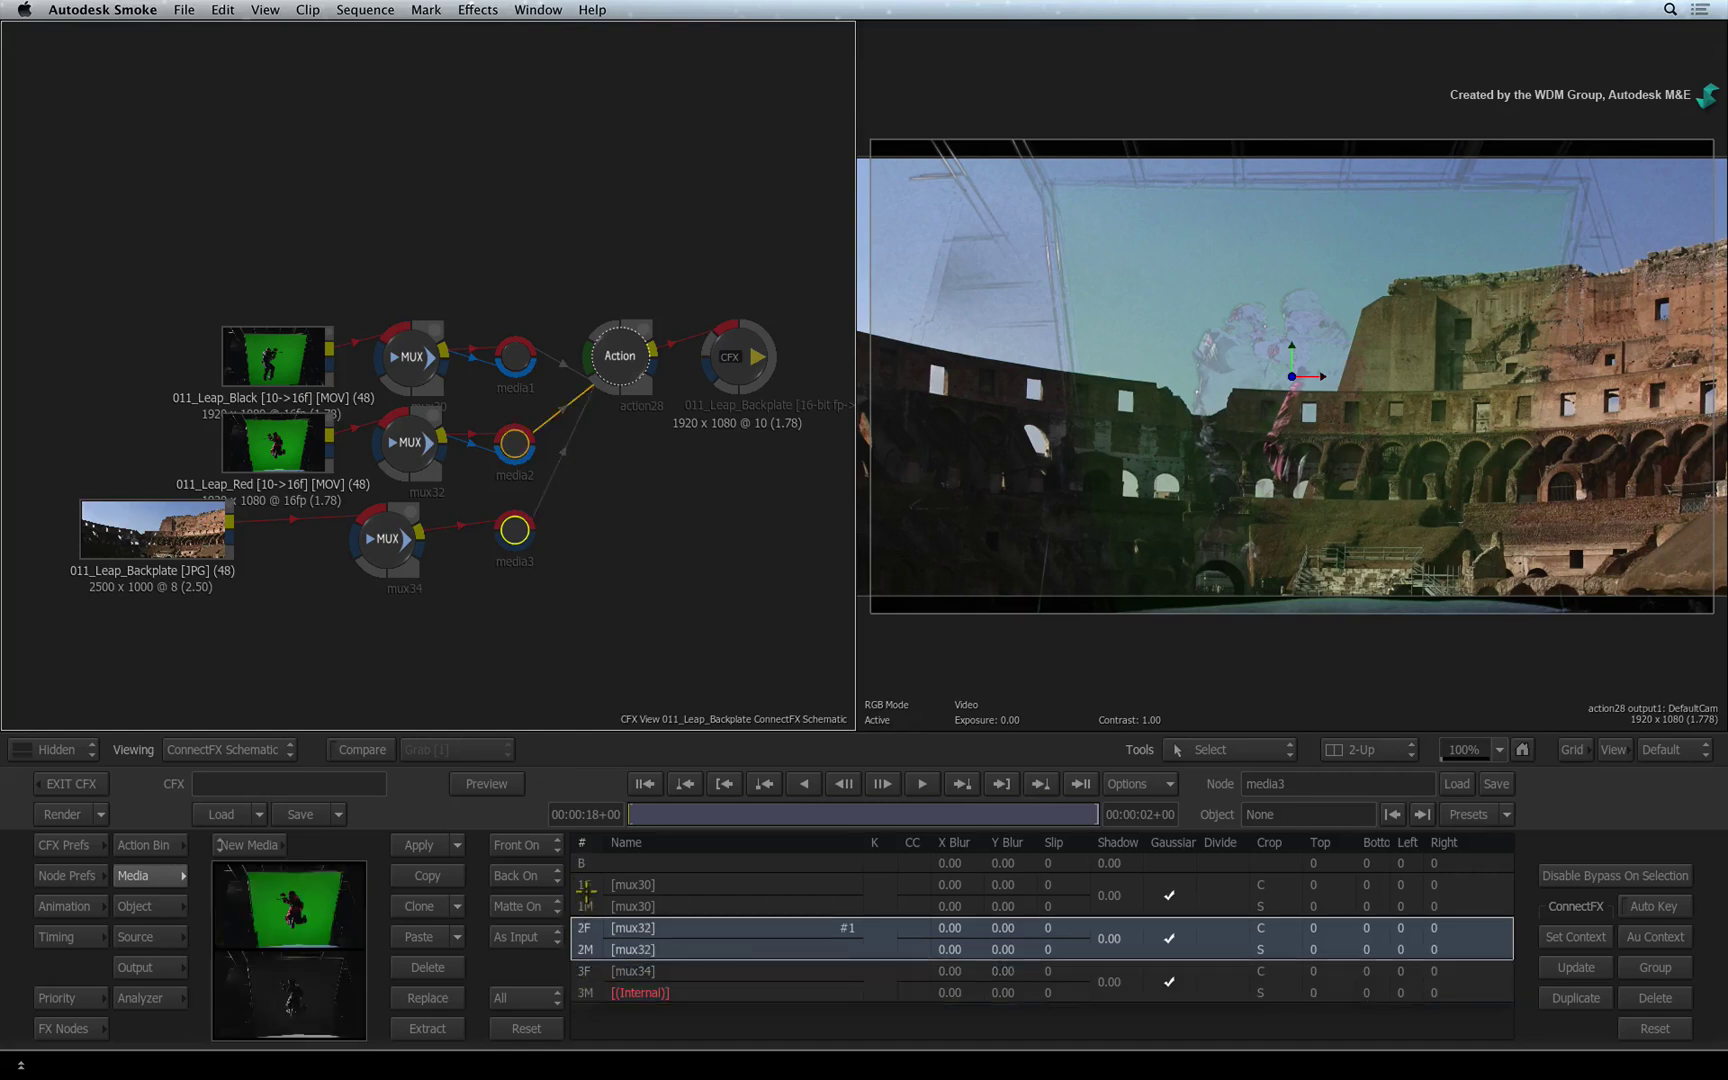
left_click(585, 887)
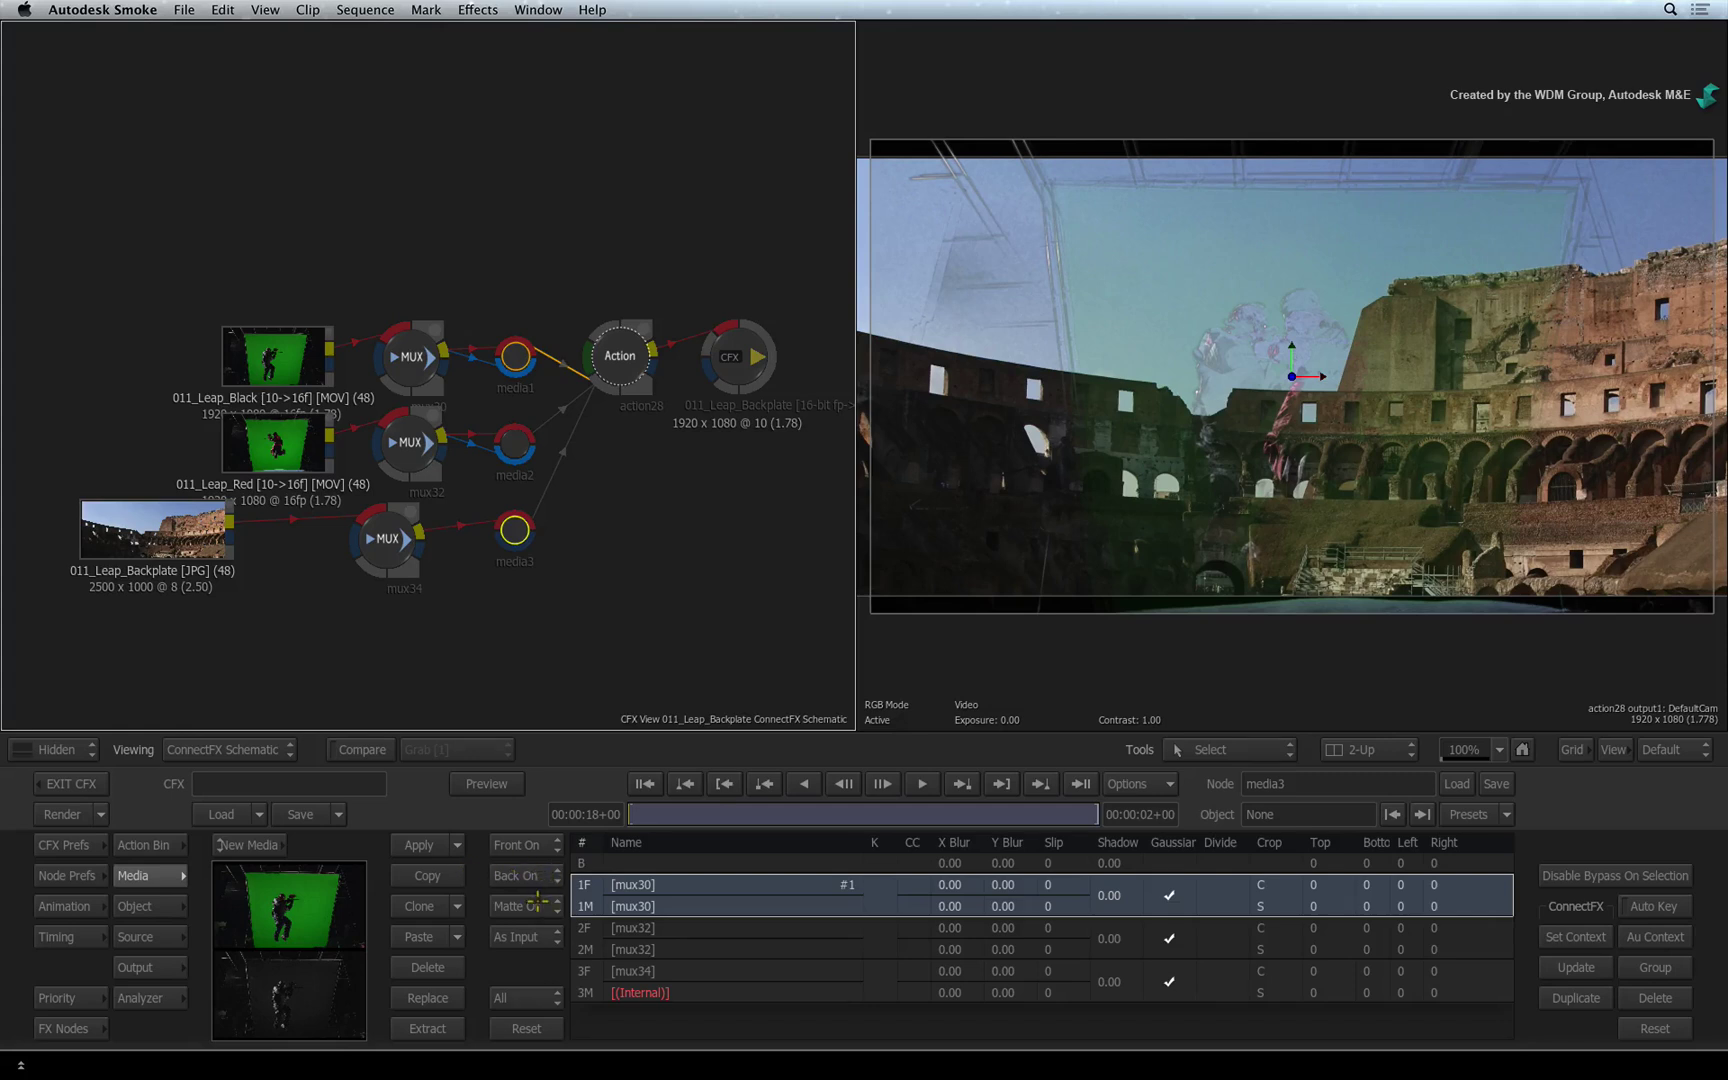
left_click(537, 903)
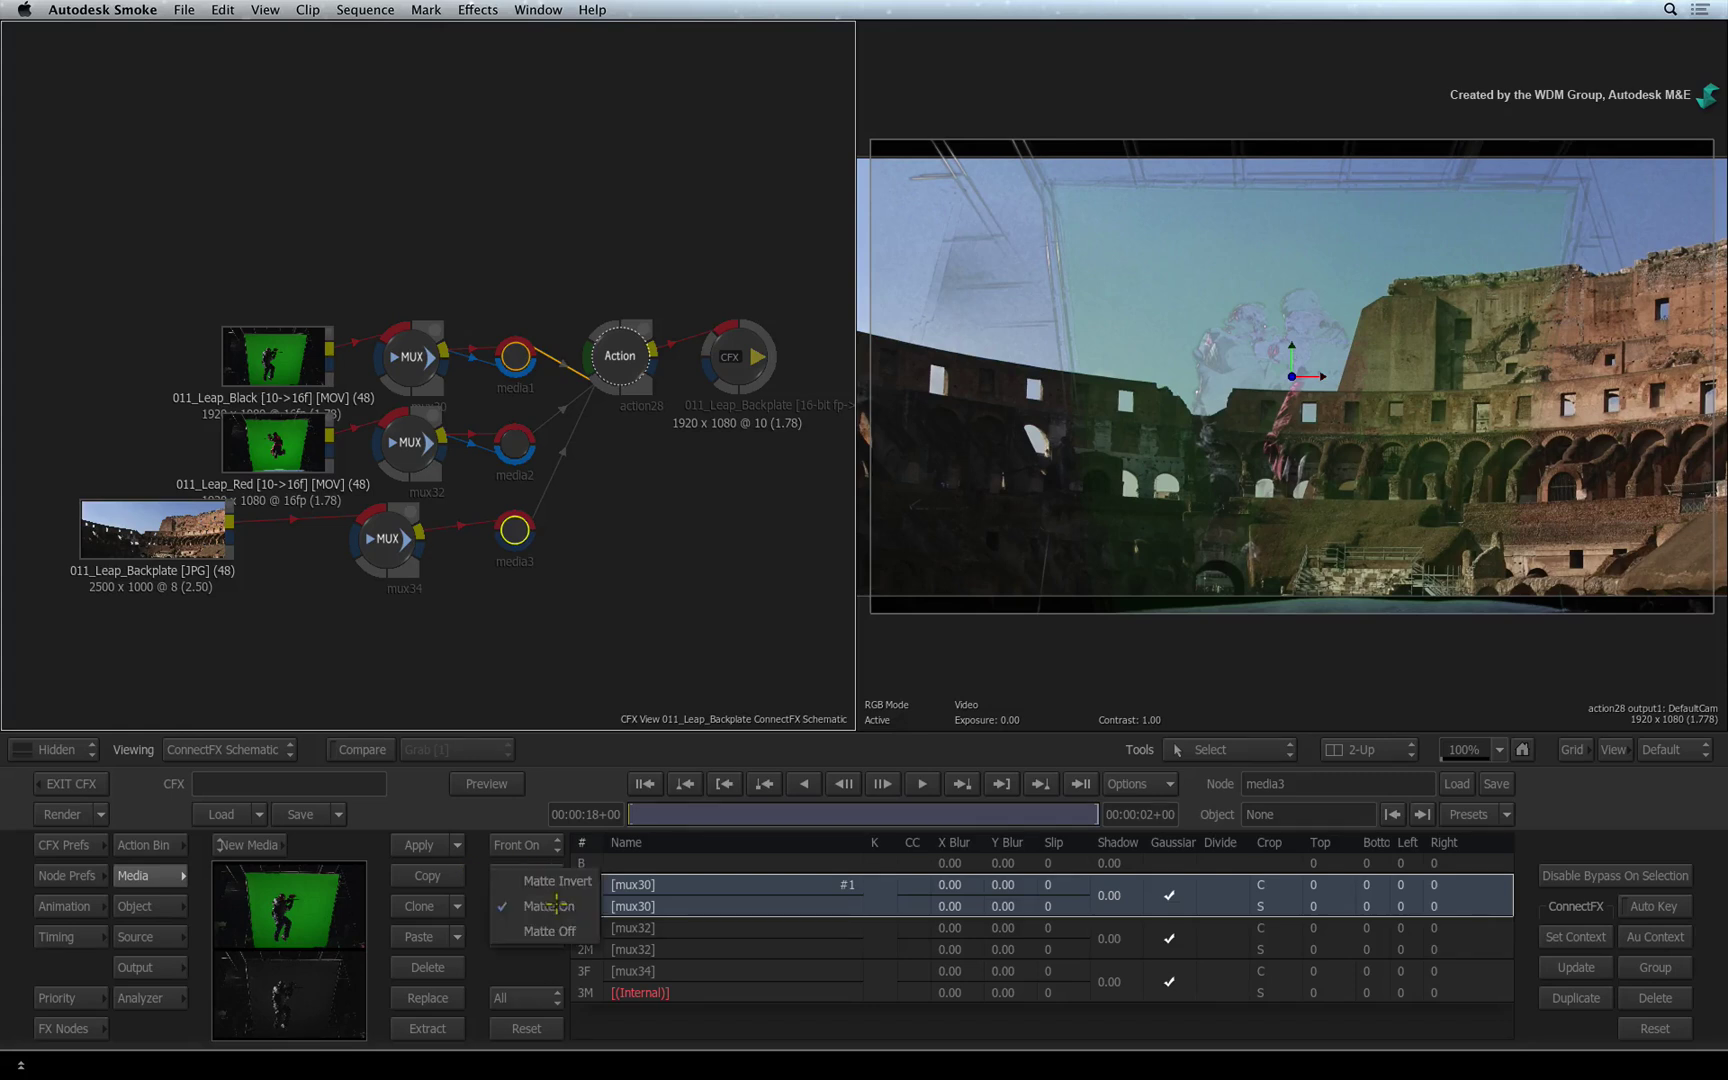
left_click(550, 930)
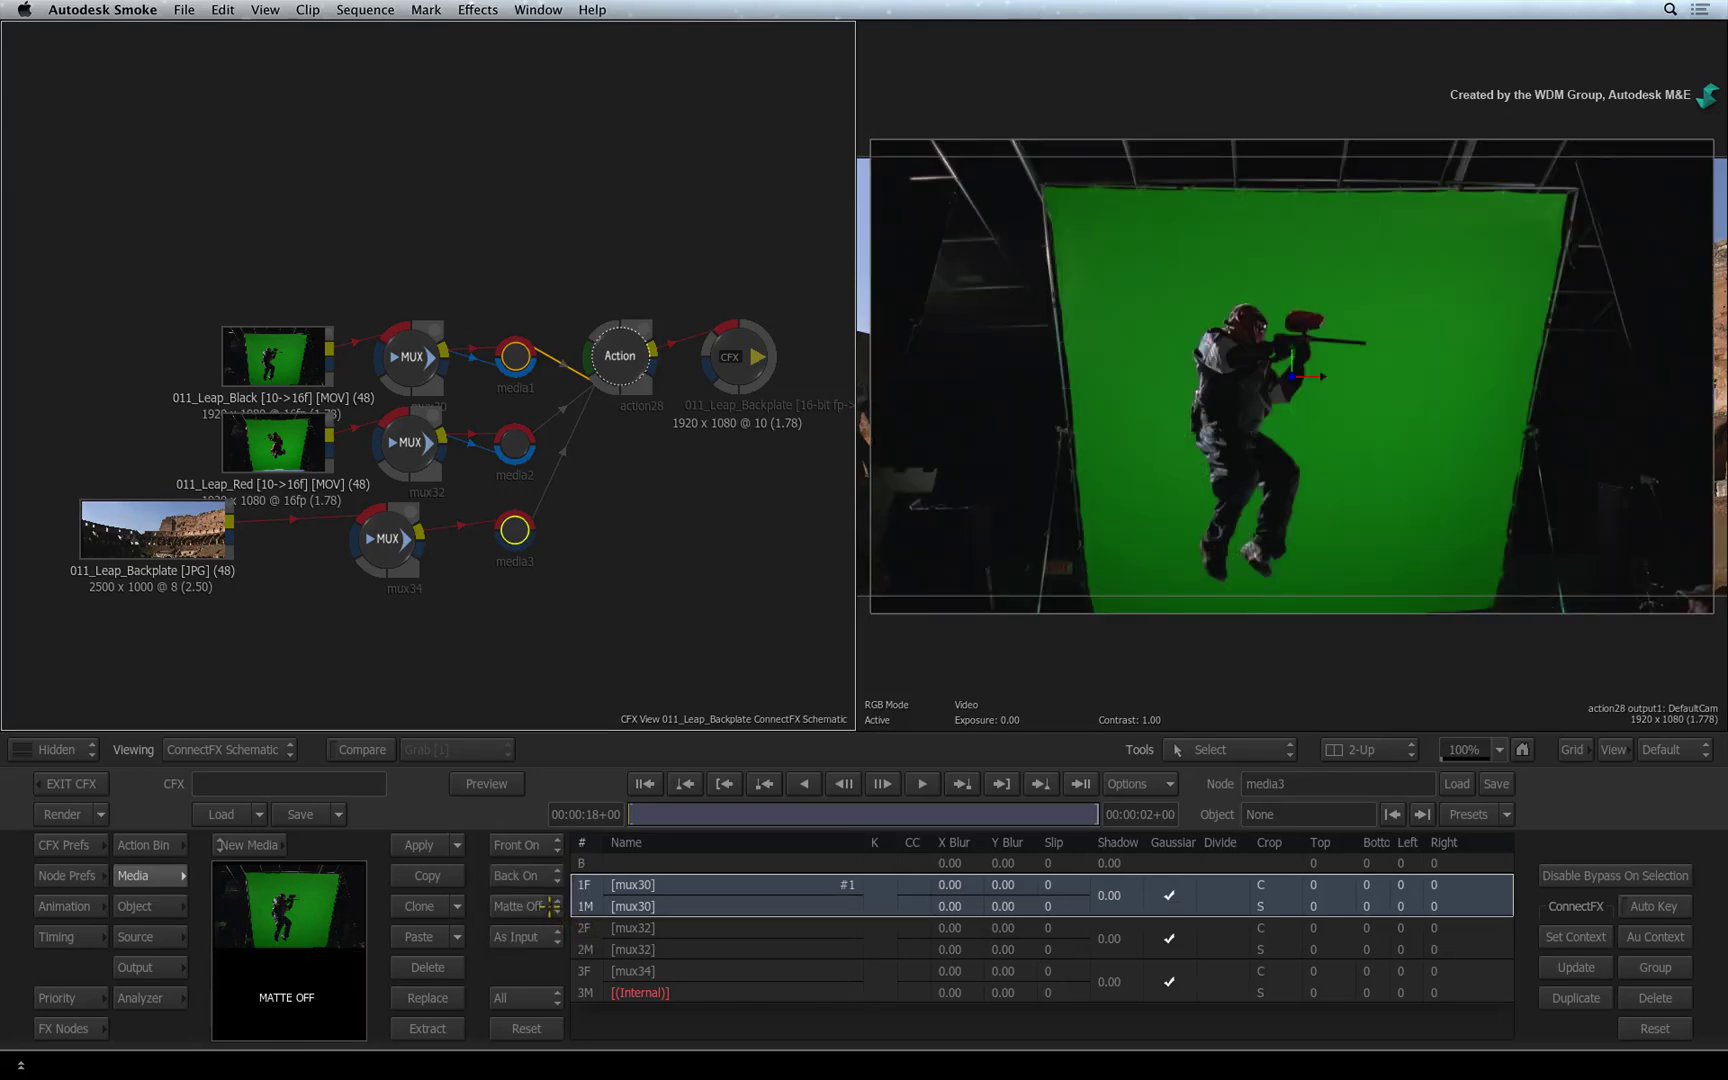
left_click(545, 906)
left_click(550, 880)
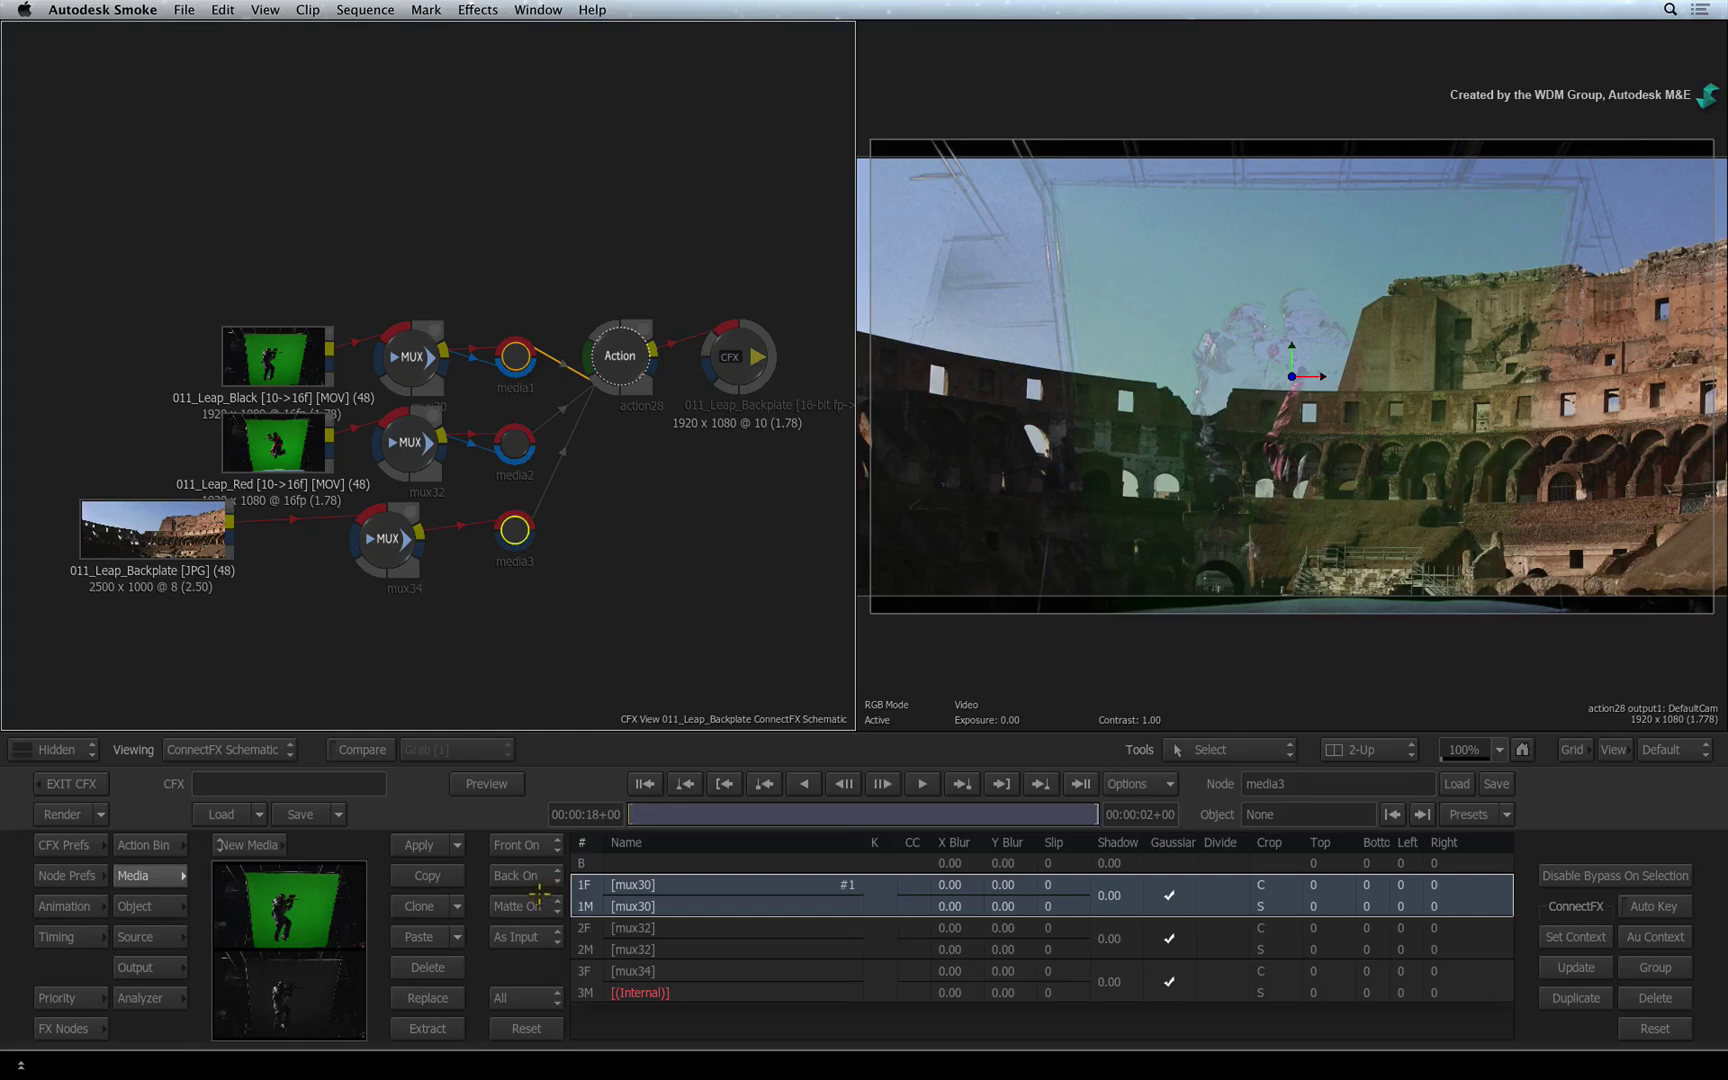
left_click(535, 888)
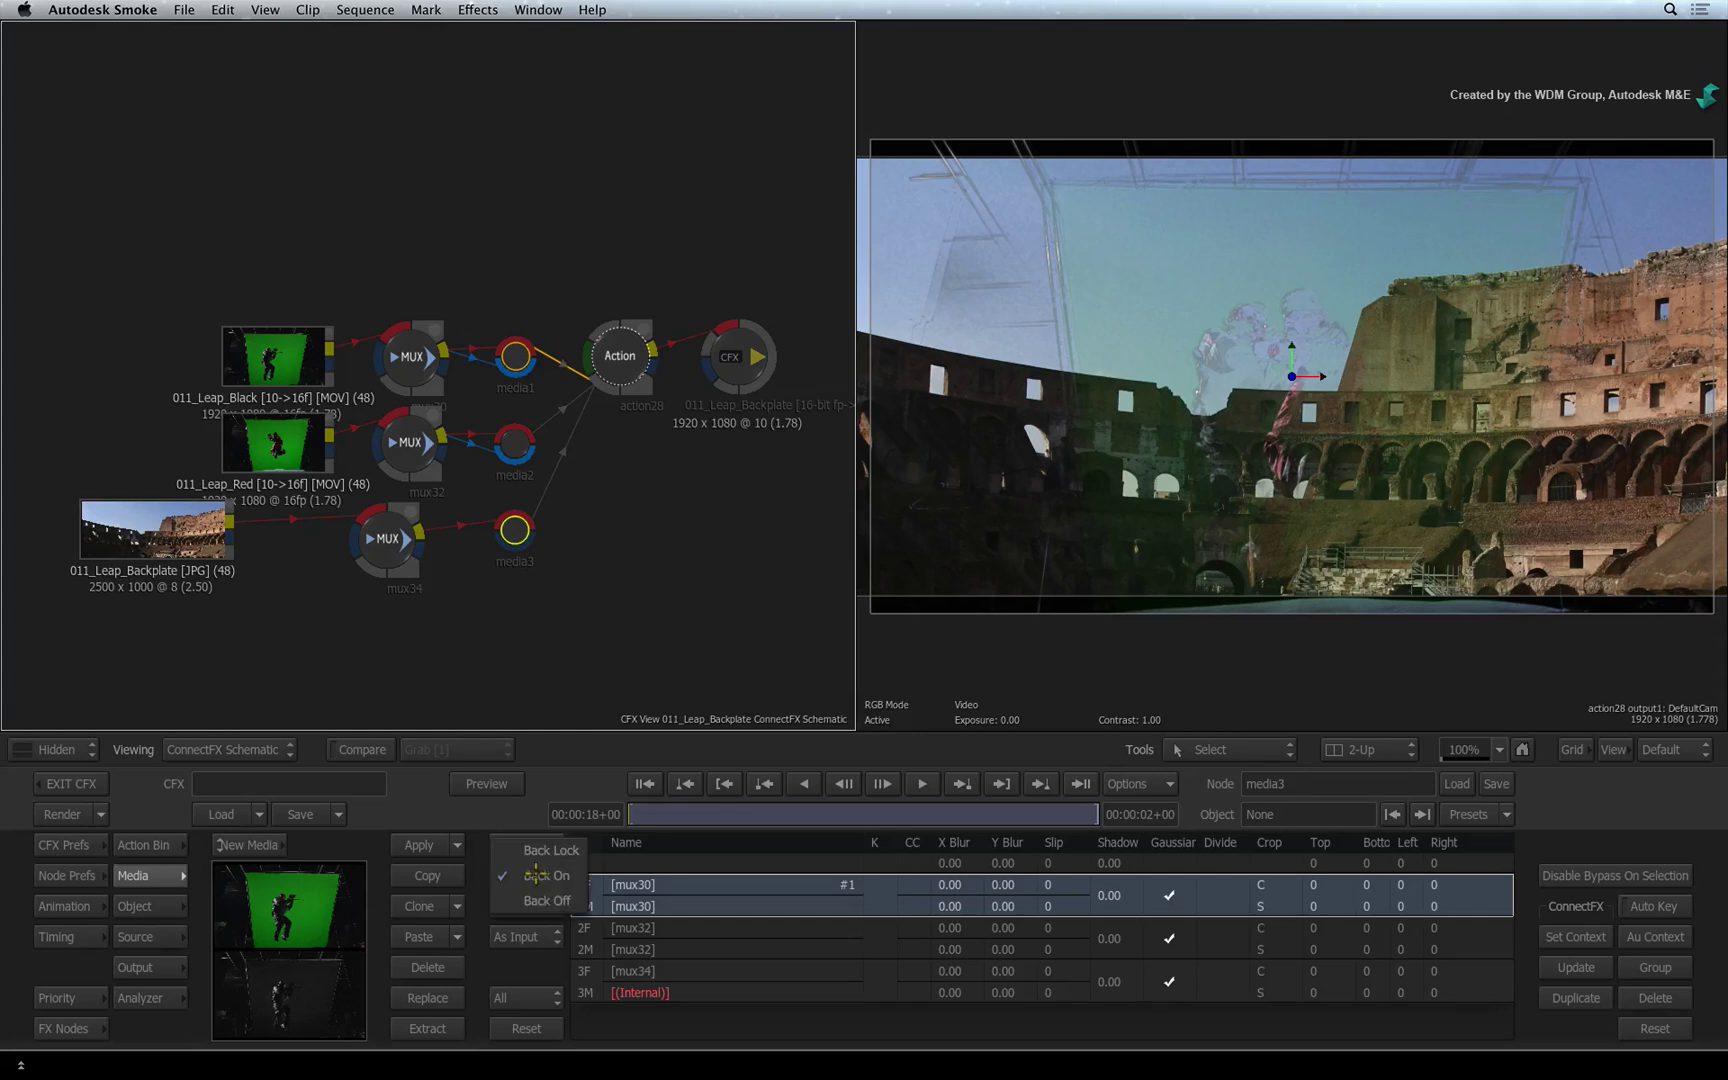
left_click(547, 900)
left_click(550, 878)
left_click(549, 850)
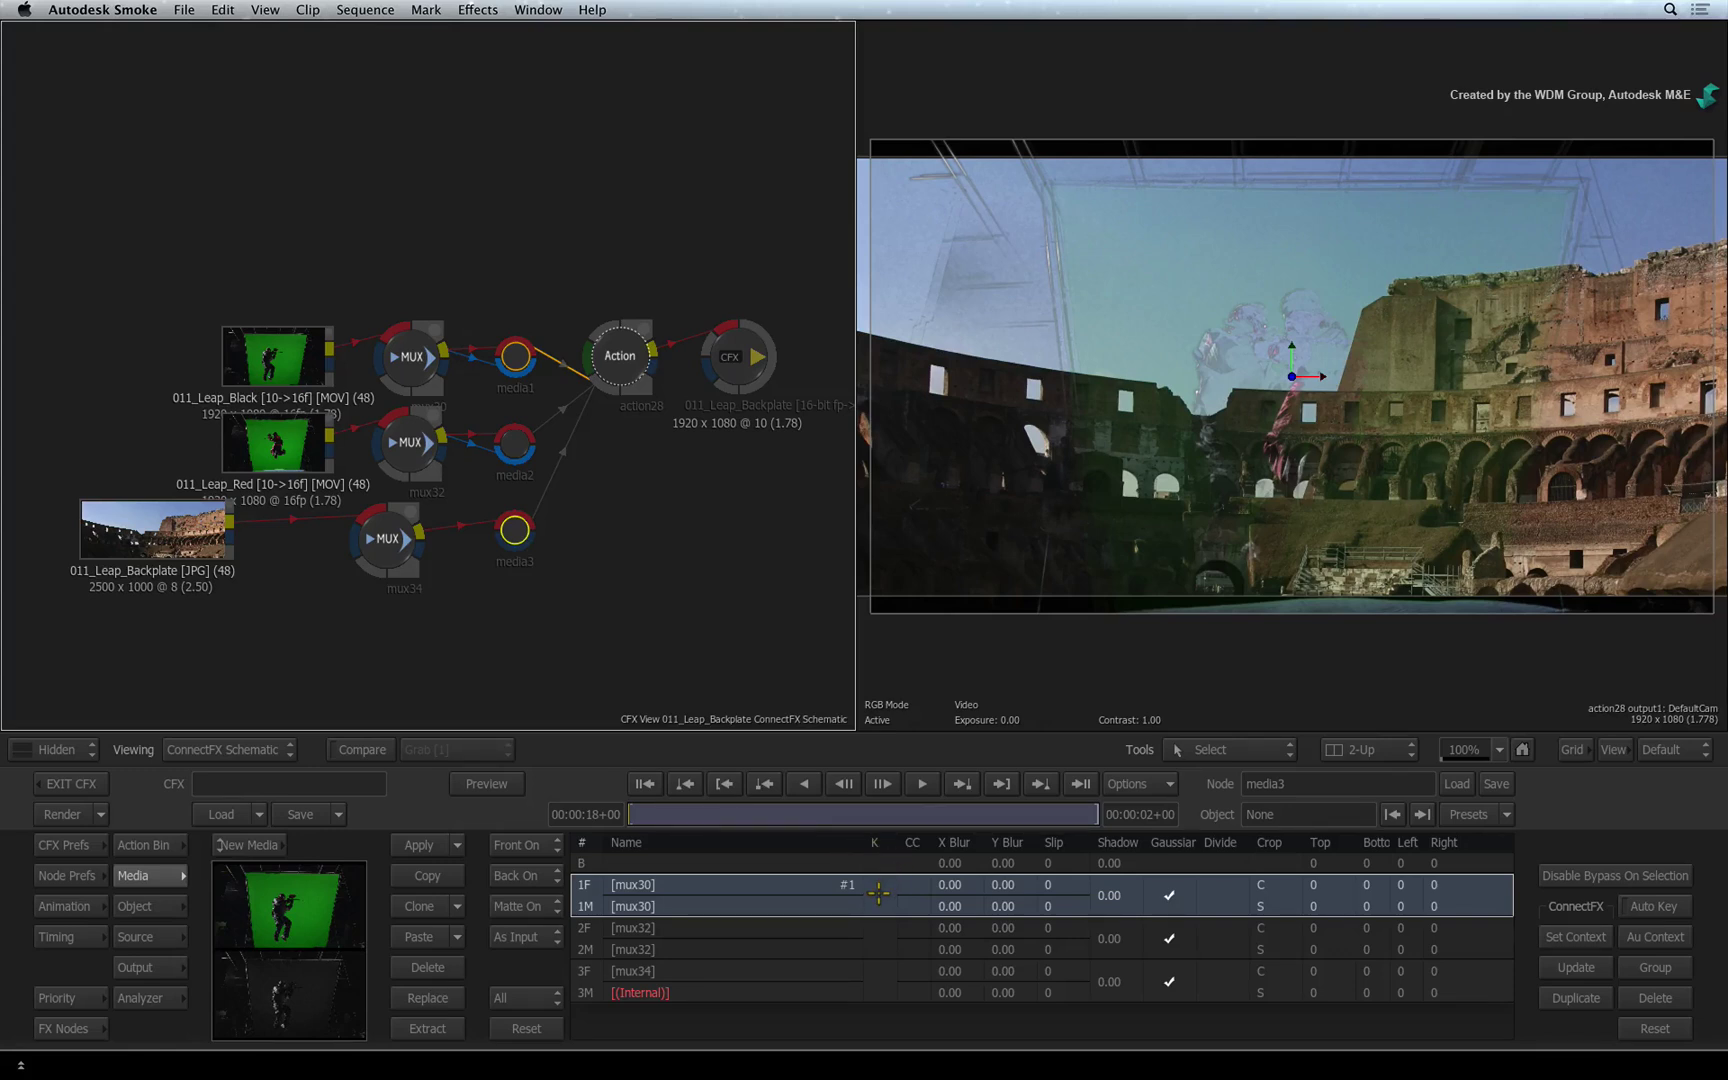
Load Gladiator_Key from MEDIA_STORE/Getting Started/004_Xball Gladiator/Modular_Keyer into layer 1's keyer, confirming replacement
left_click(880, 891)
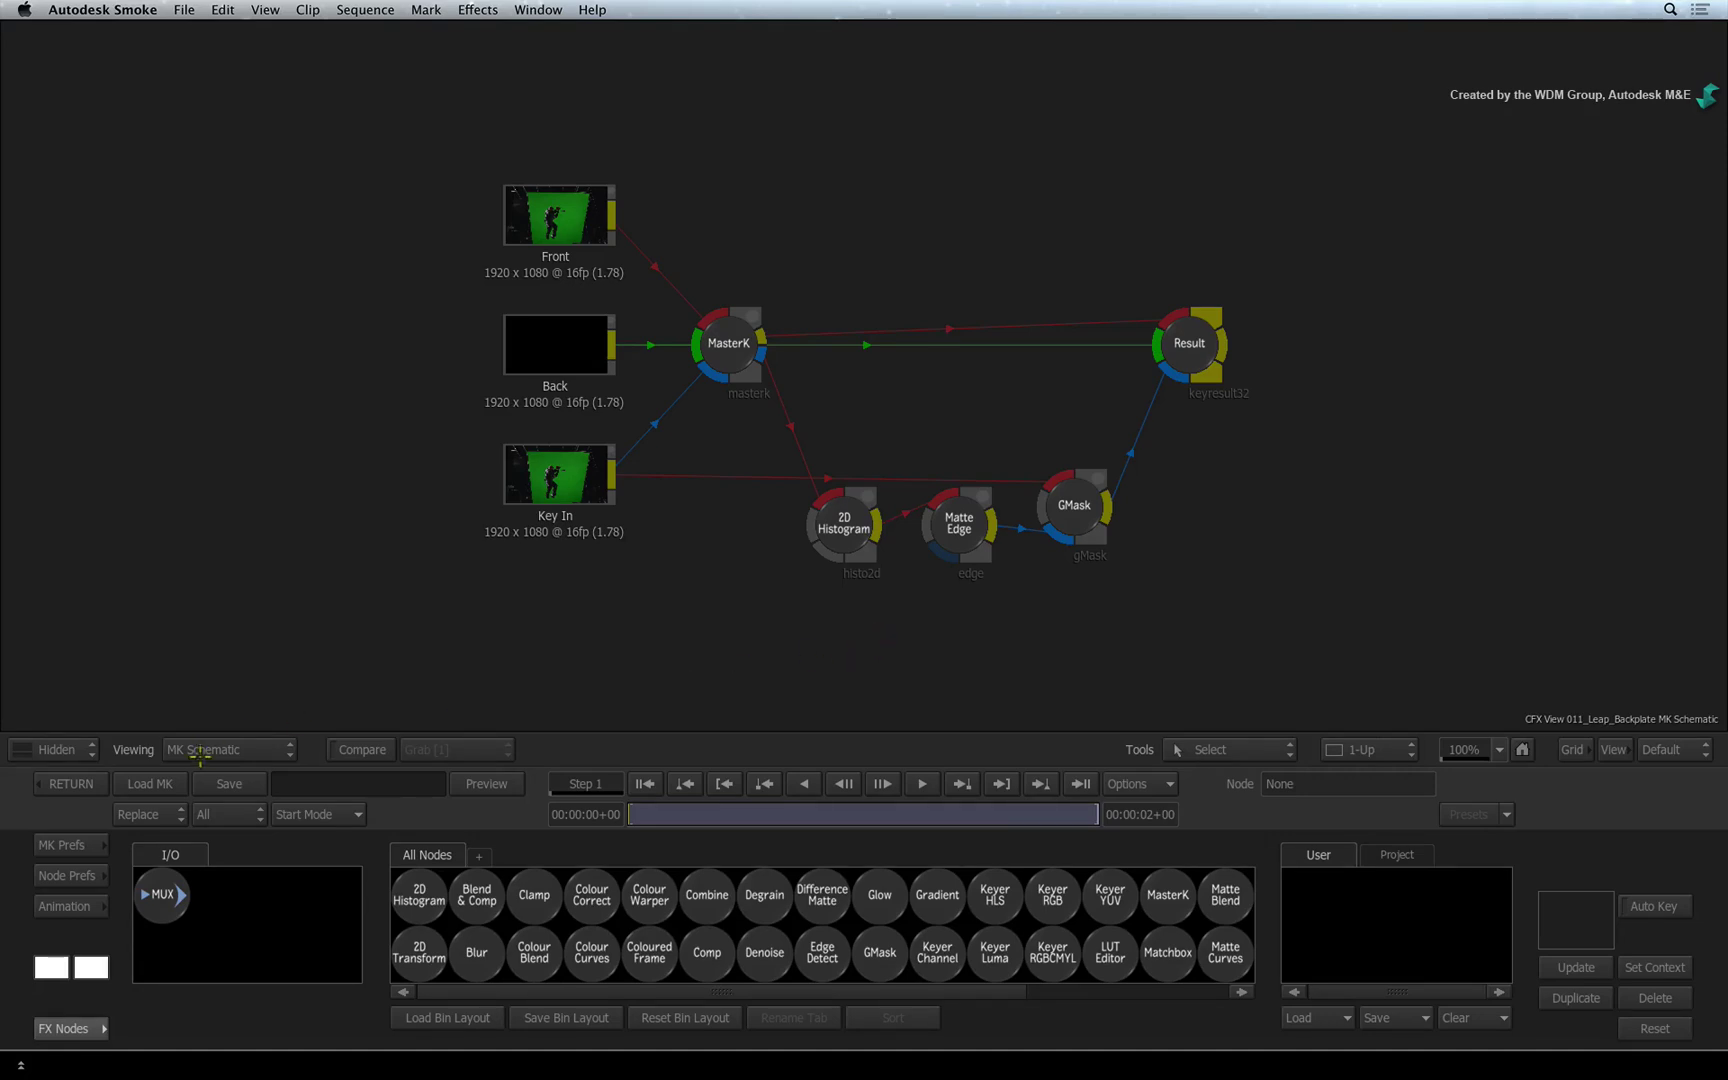
left_click(165, 784)
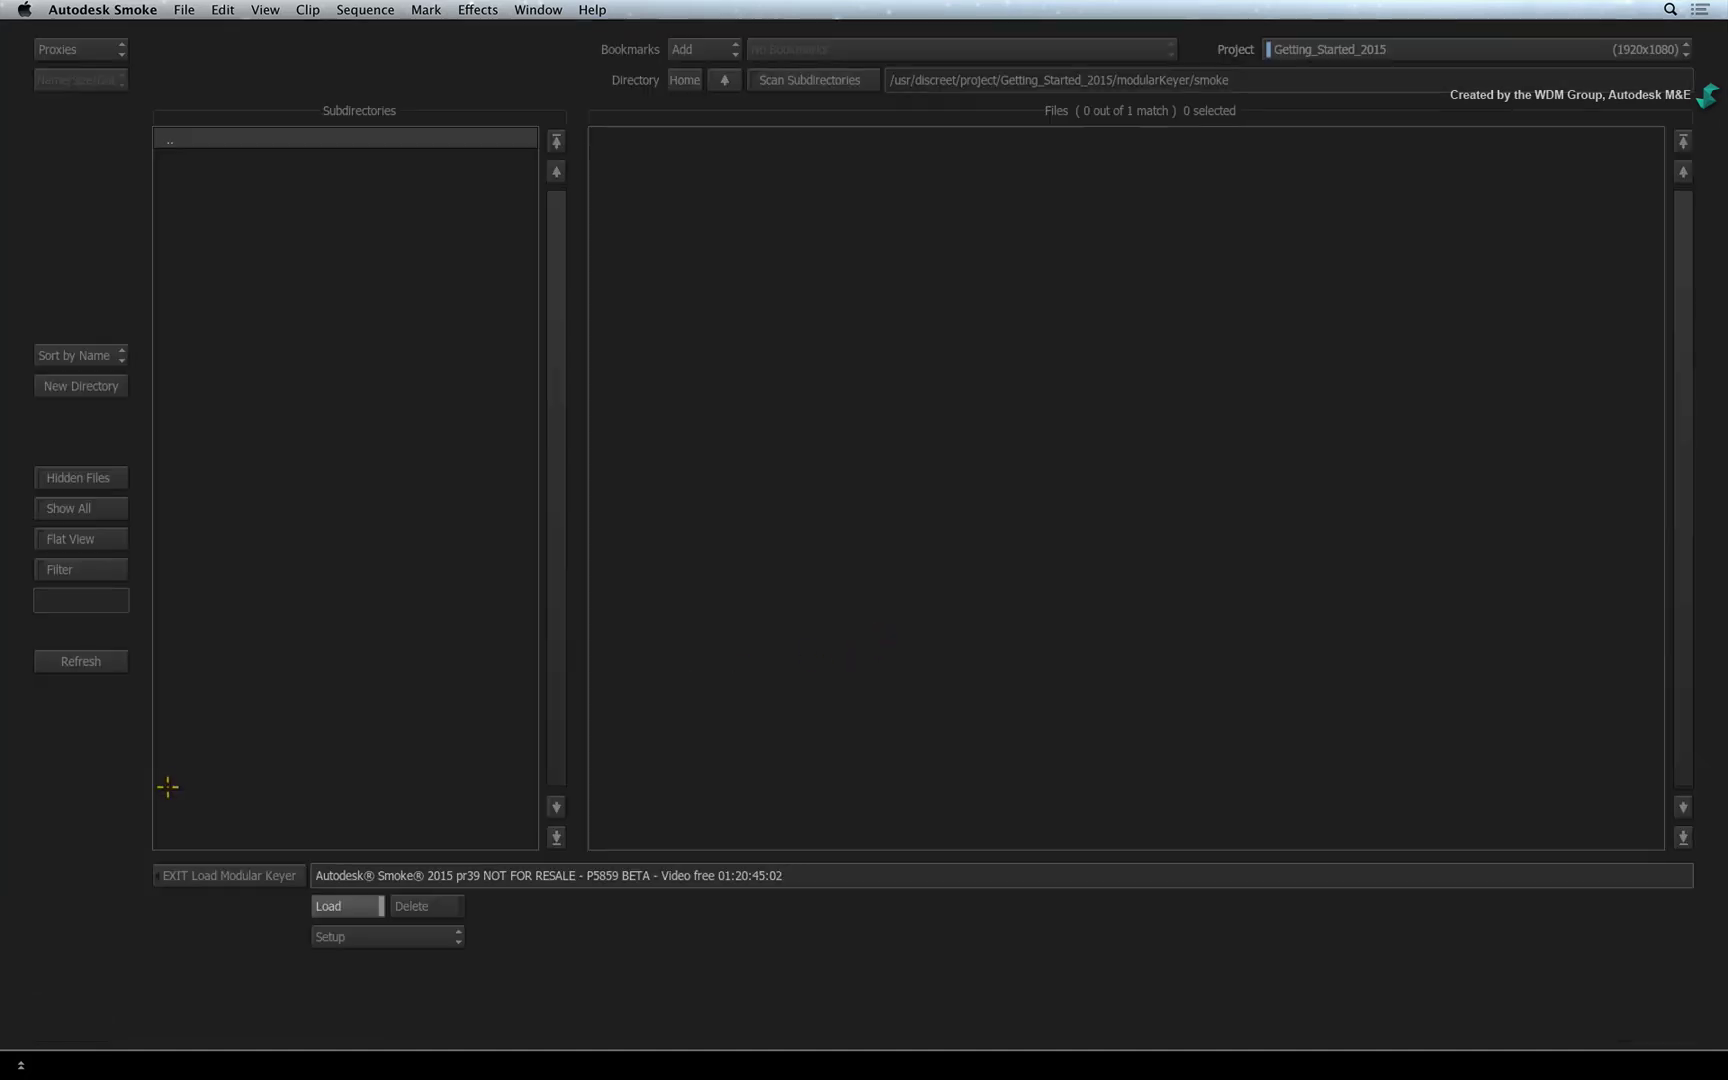
left_click(724, 82)
left_click(724, 82)
left_click(722, 84)
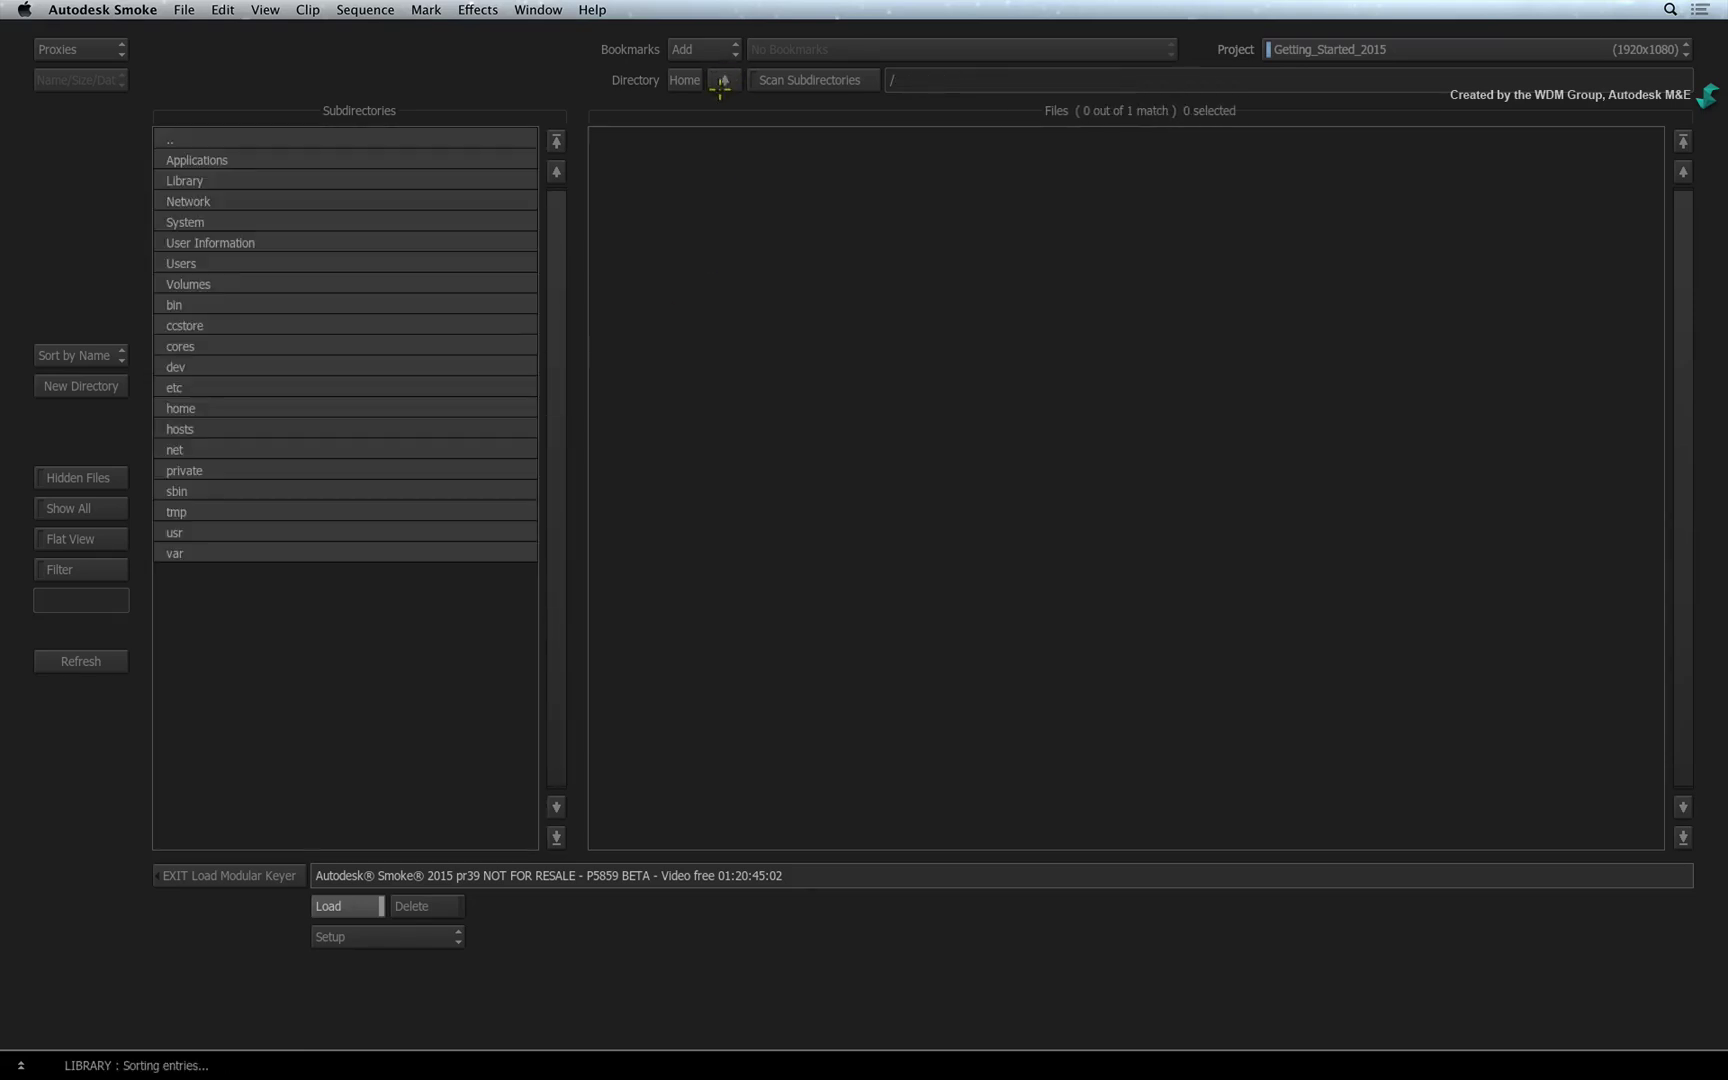
left_click(256, 284)
left_click(238, 162)
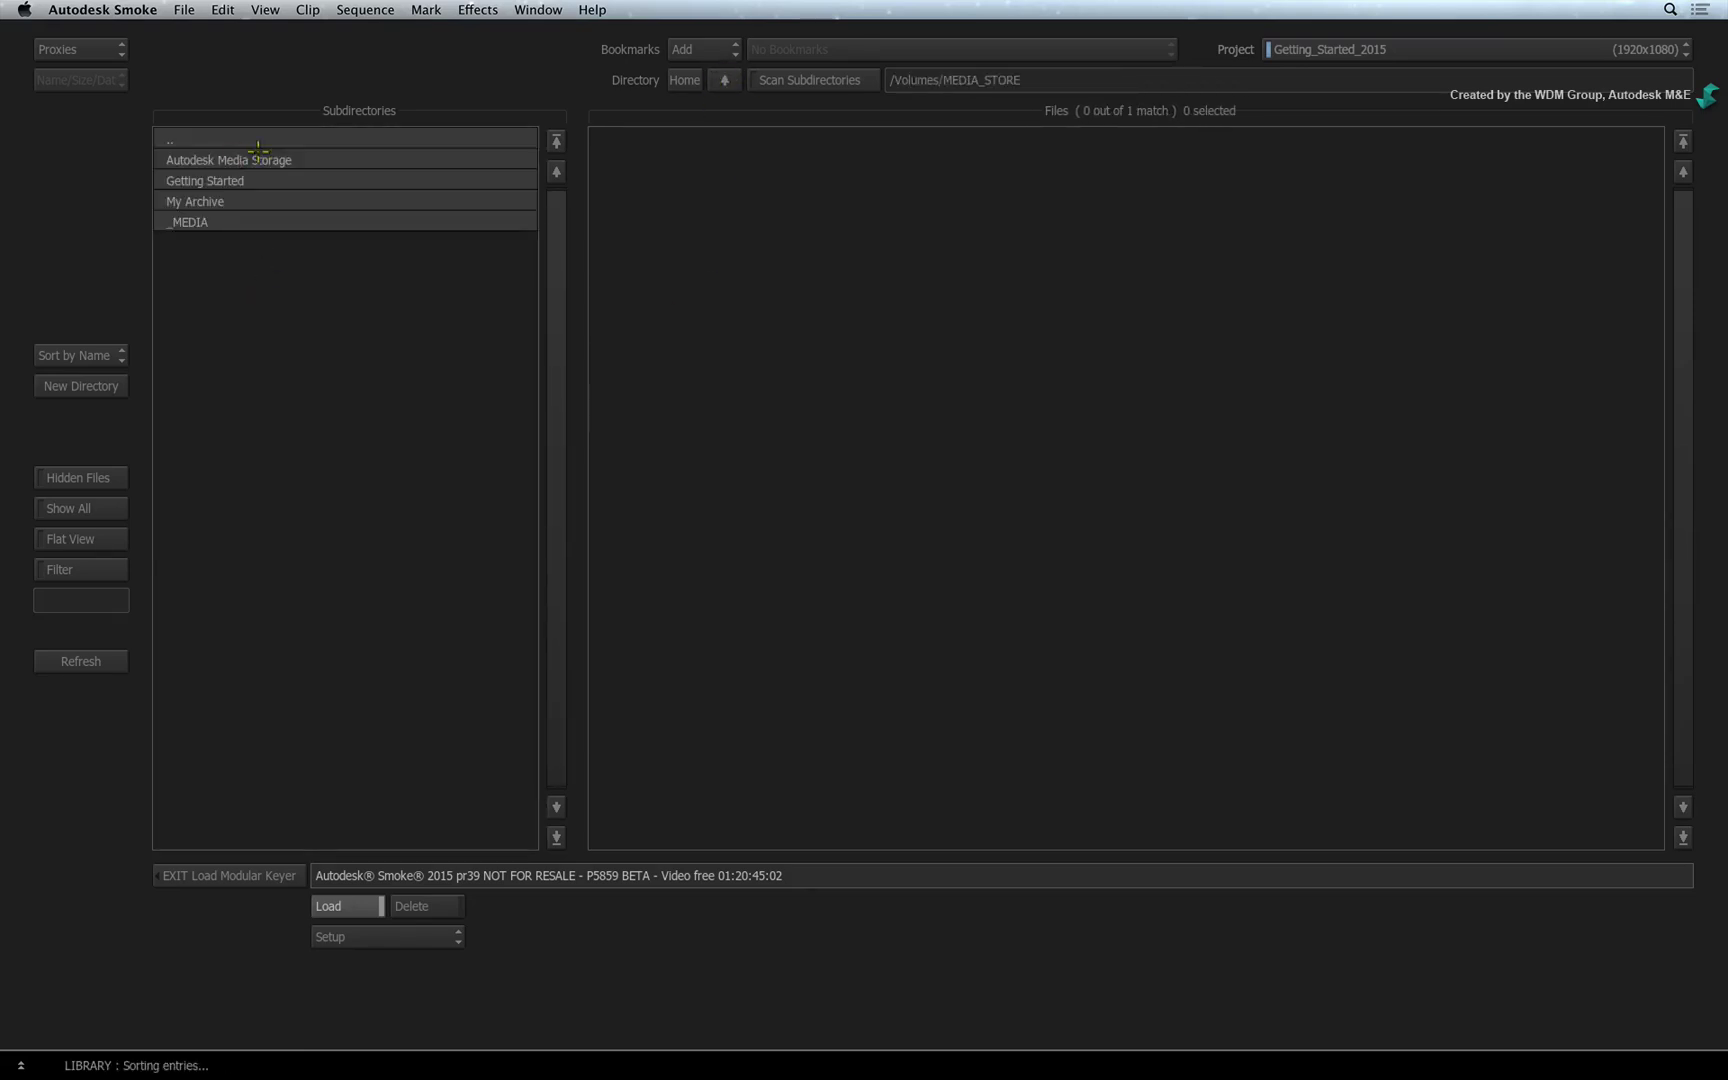
left_click(242, 176)
left_click(245, 220)
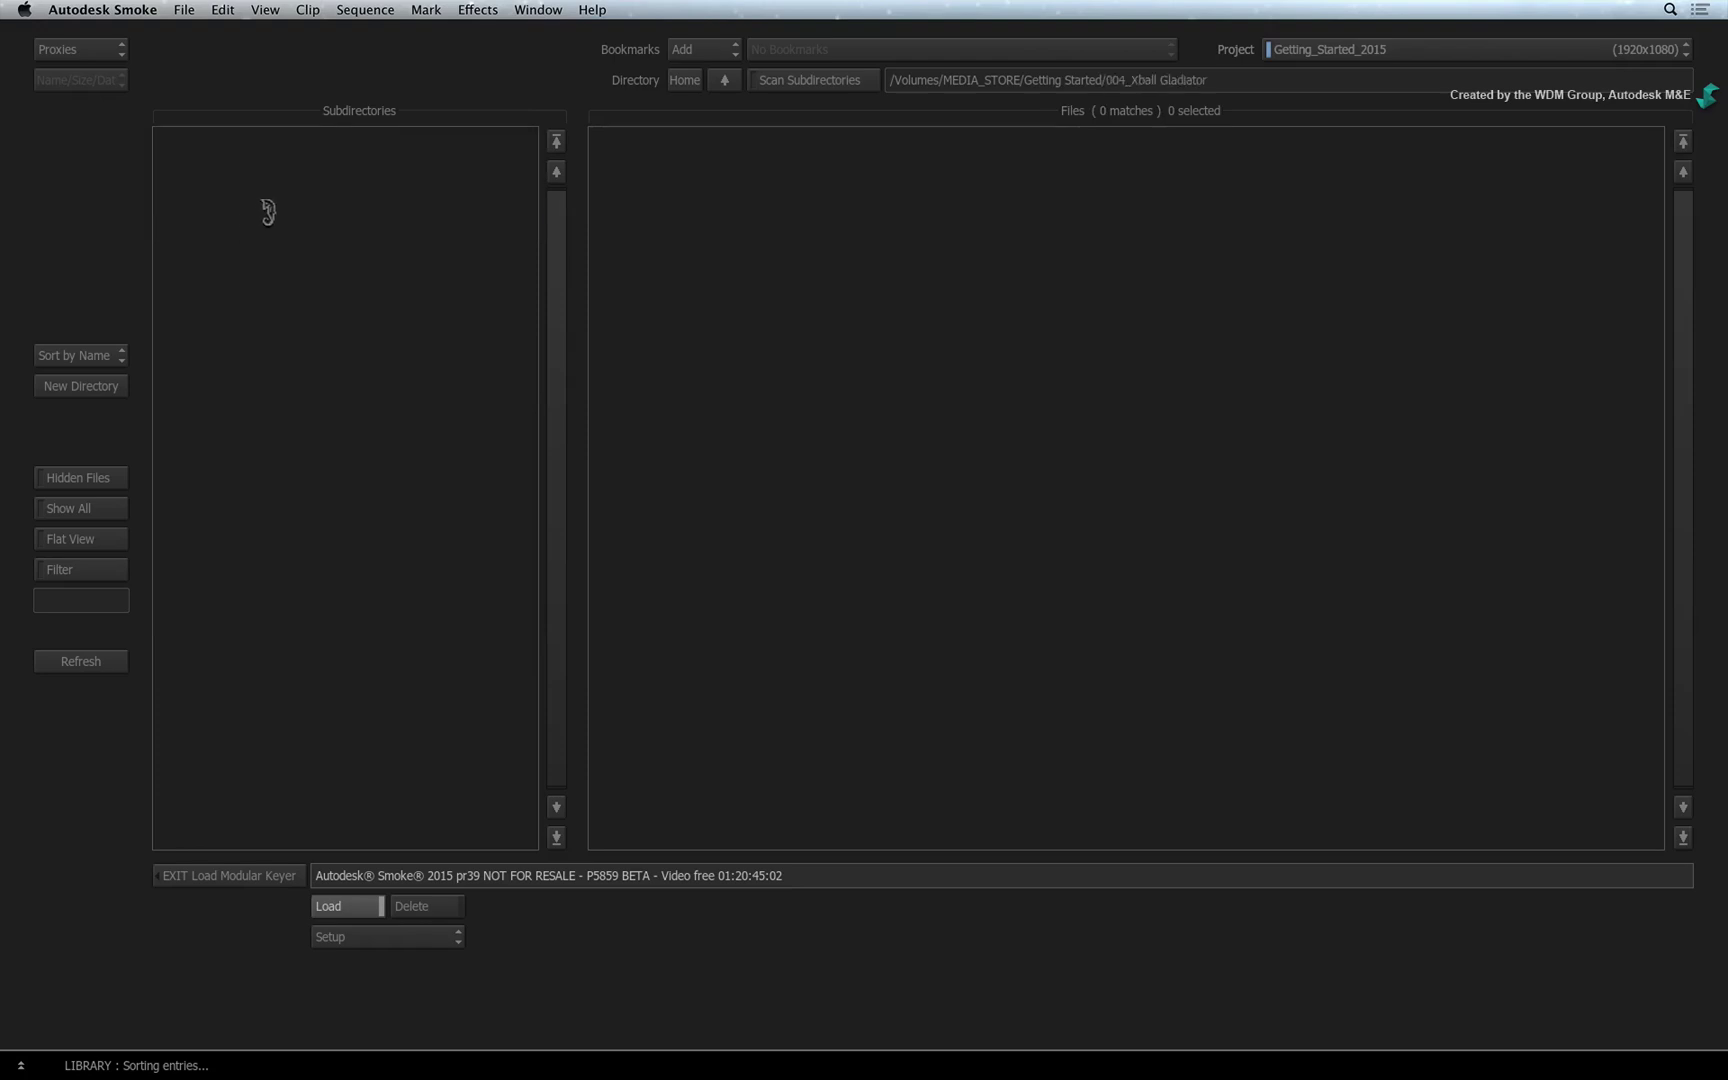
left_click(251, 181)
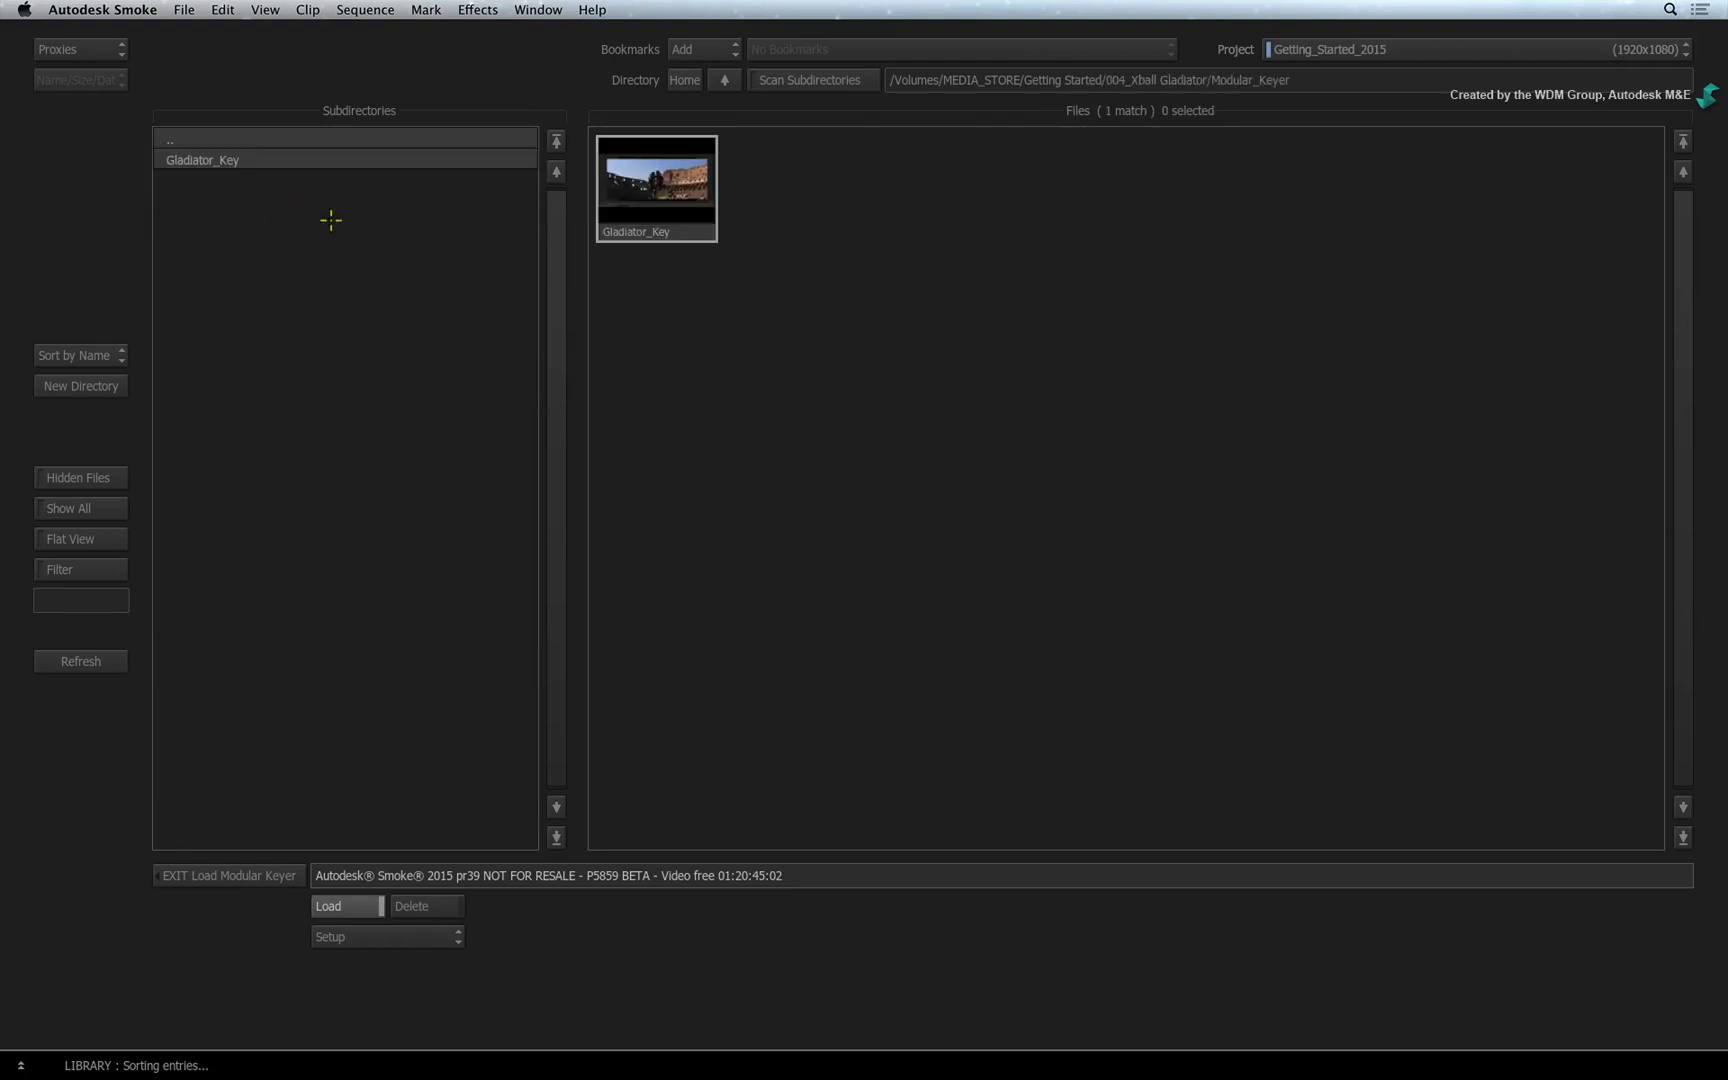
double_click(655, 222)
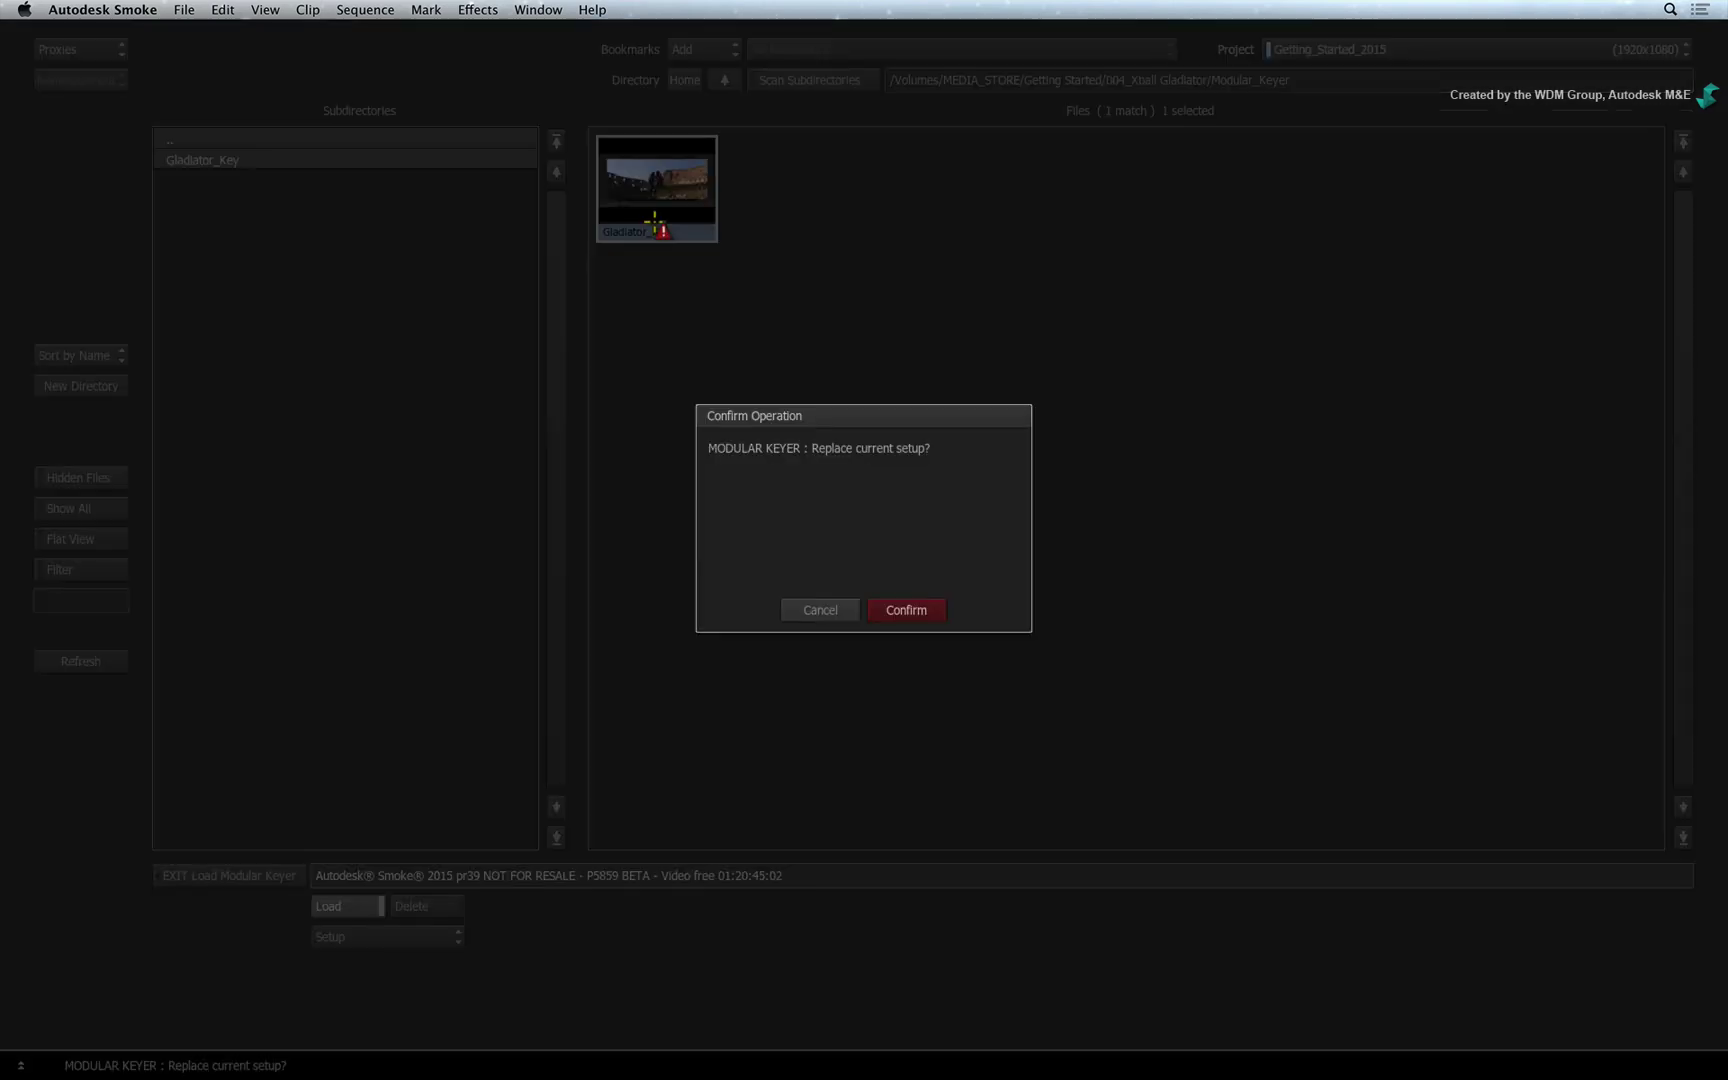
left_click(915, 609)
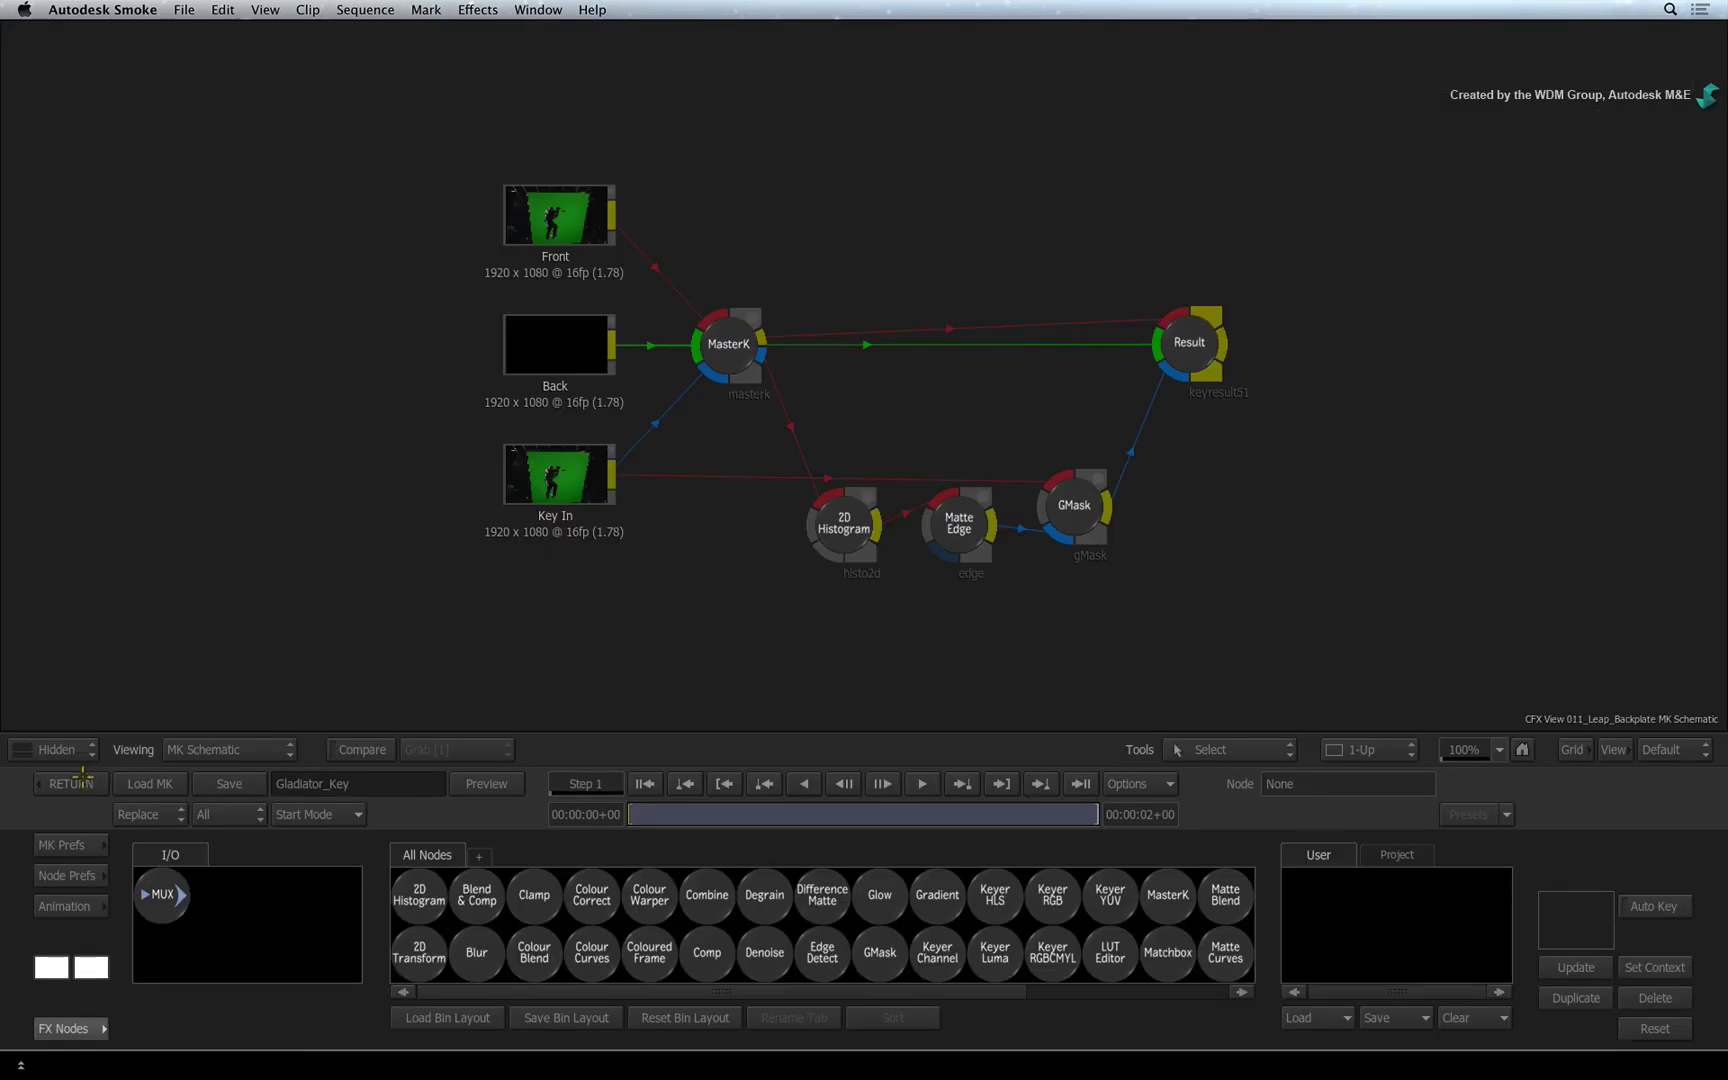
Return to the composite and toggle the first layer's key off and on to compare
left_click(76, 782)
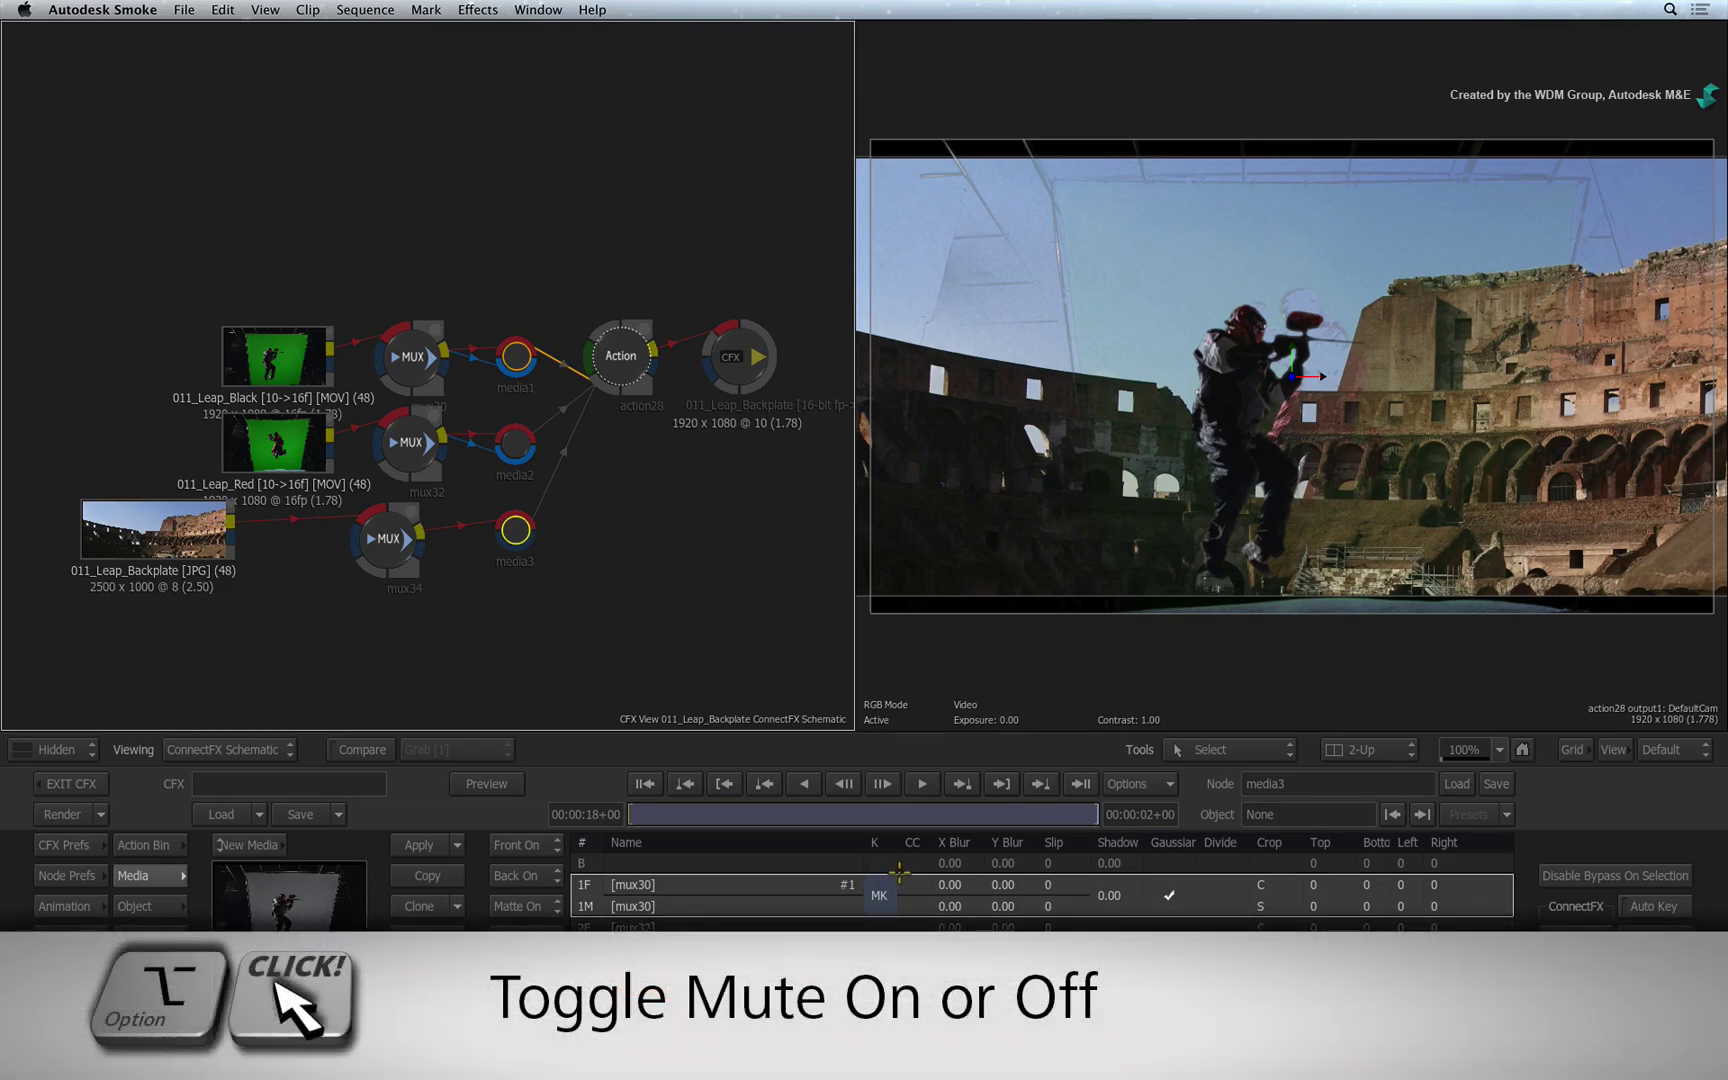
left_click(879, 895, "alt")
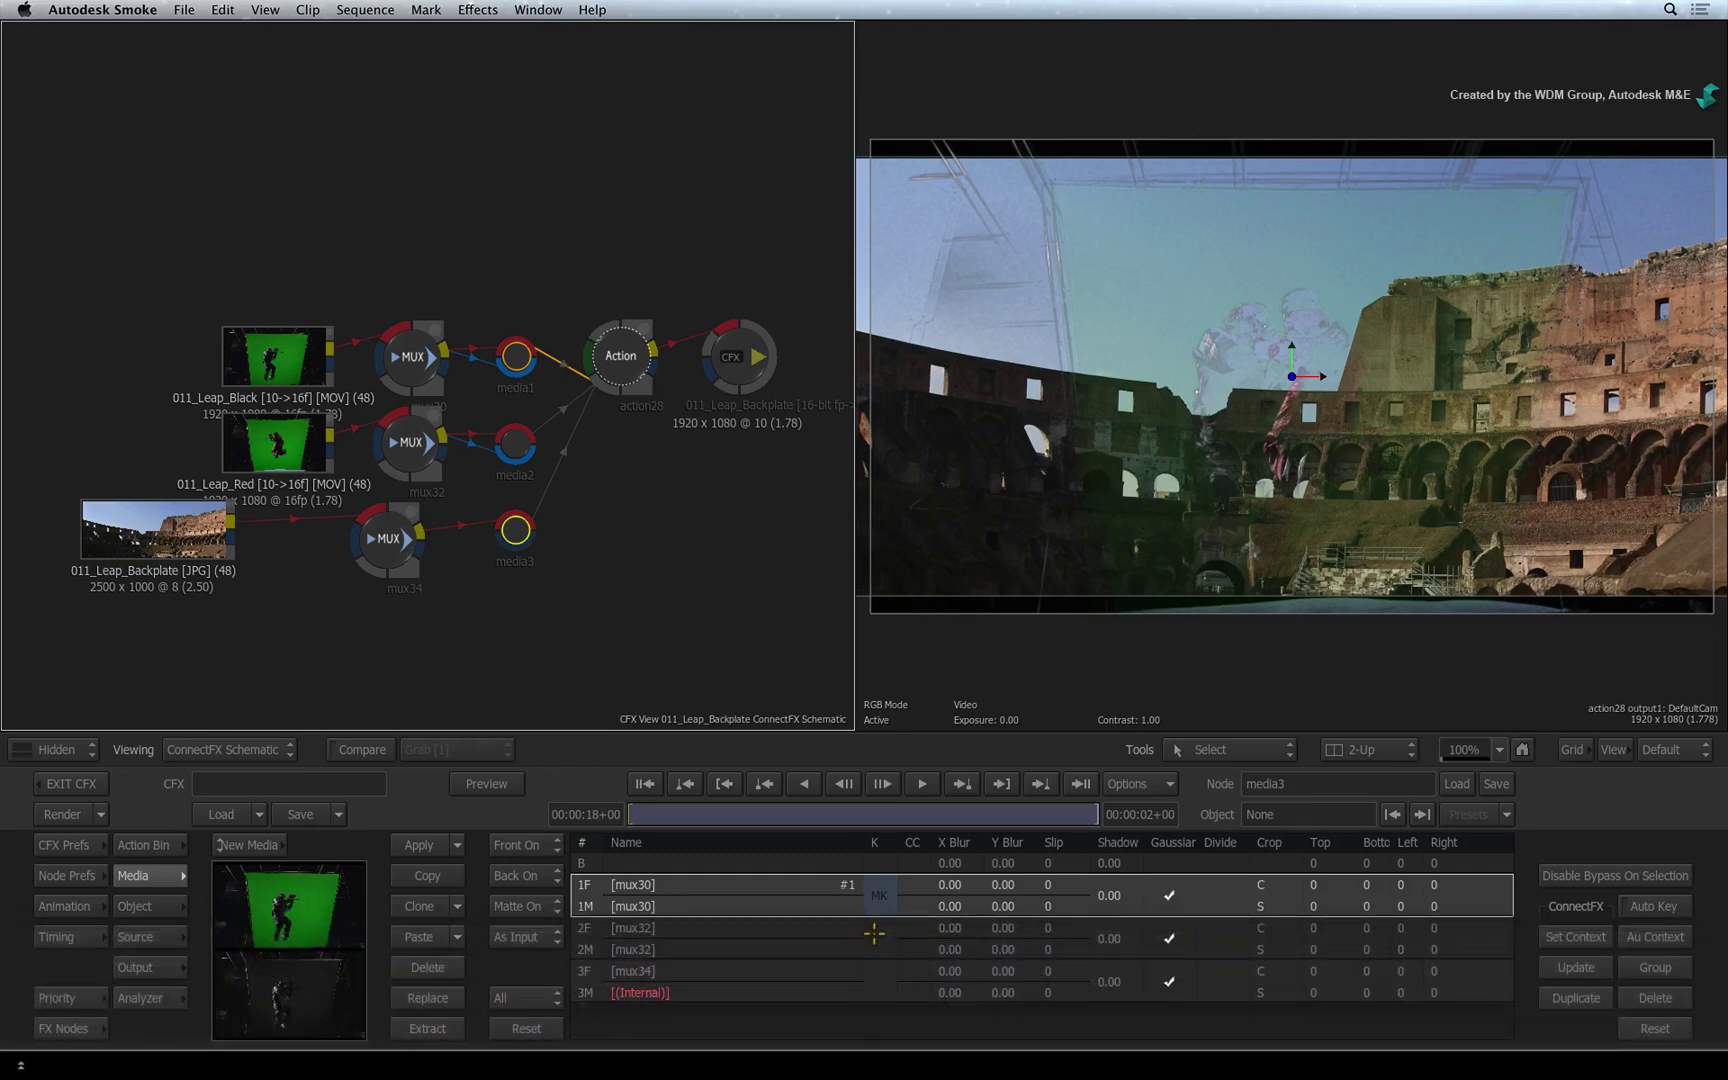
left_click(879, 895, "alt")
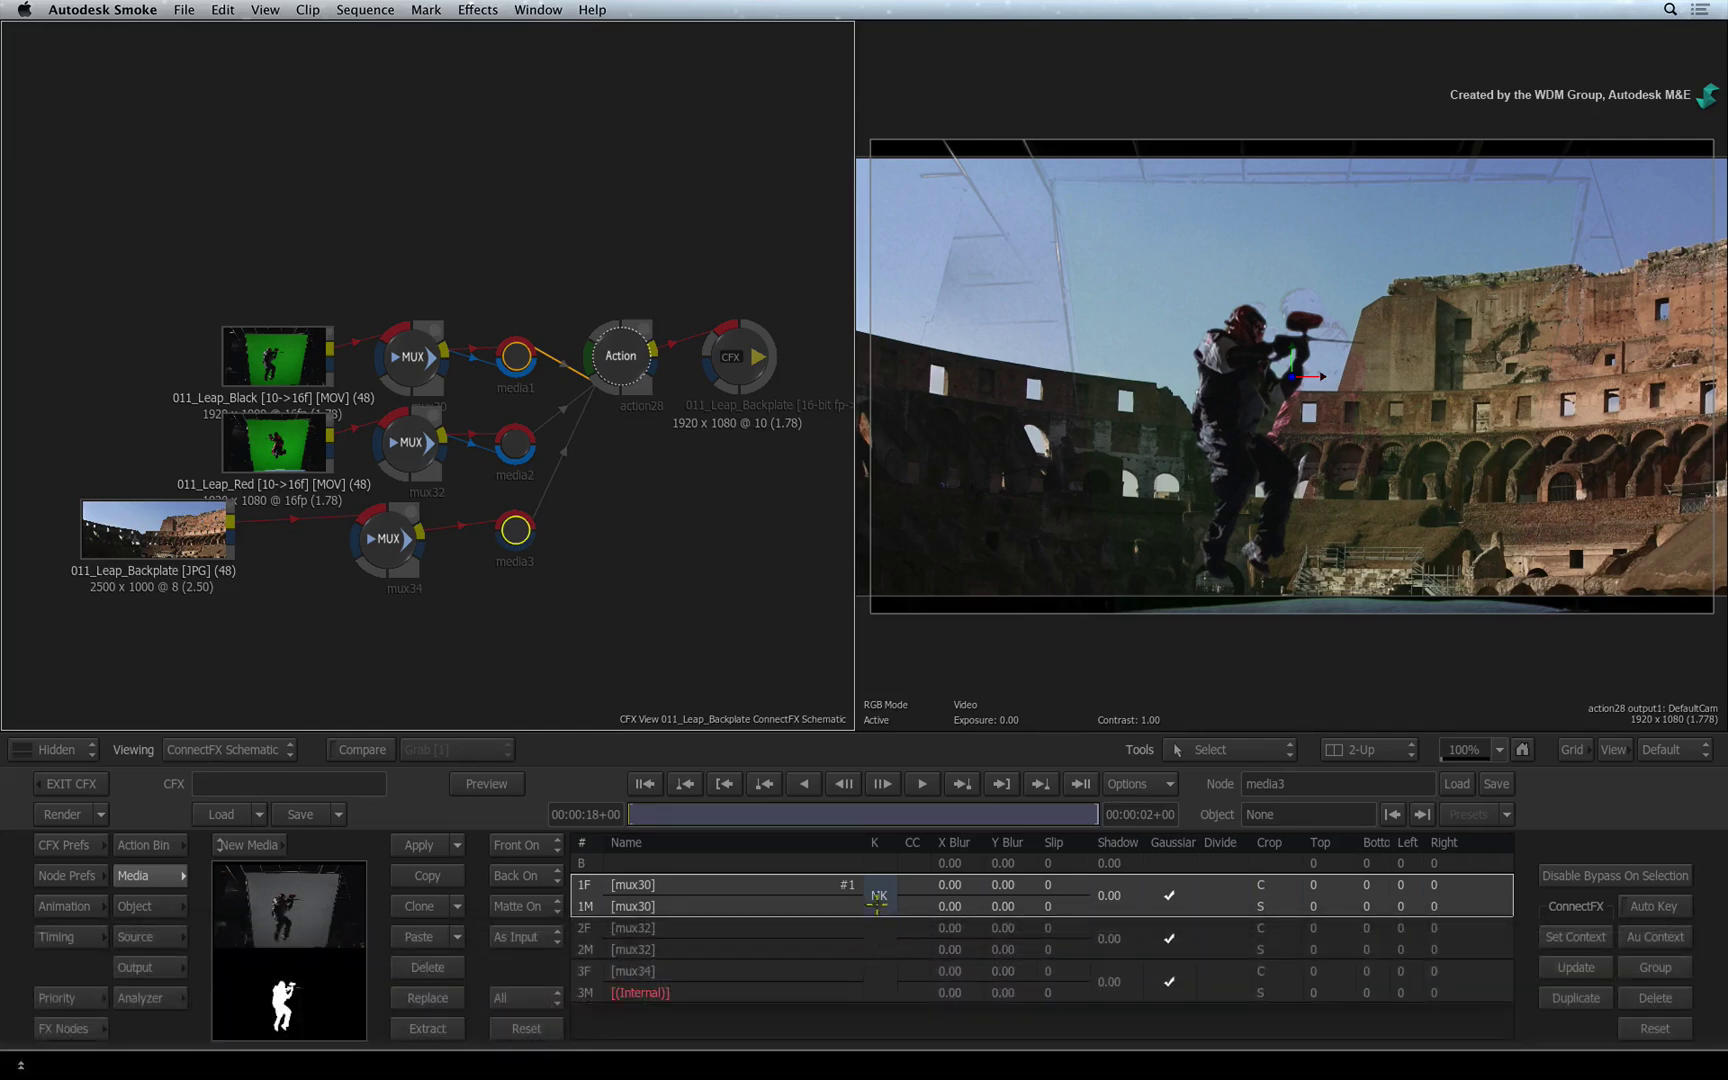
Paste the copied Modular Keyer setup onto the second player's mux32 layer
left_click(590, 930)
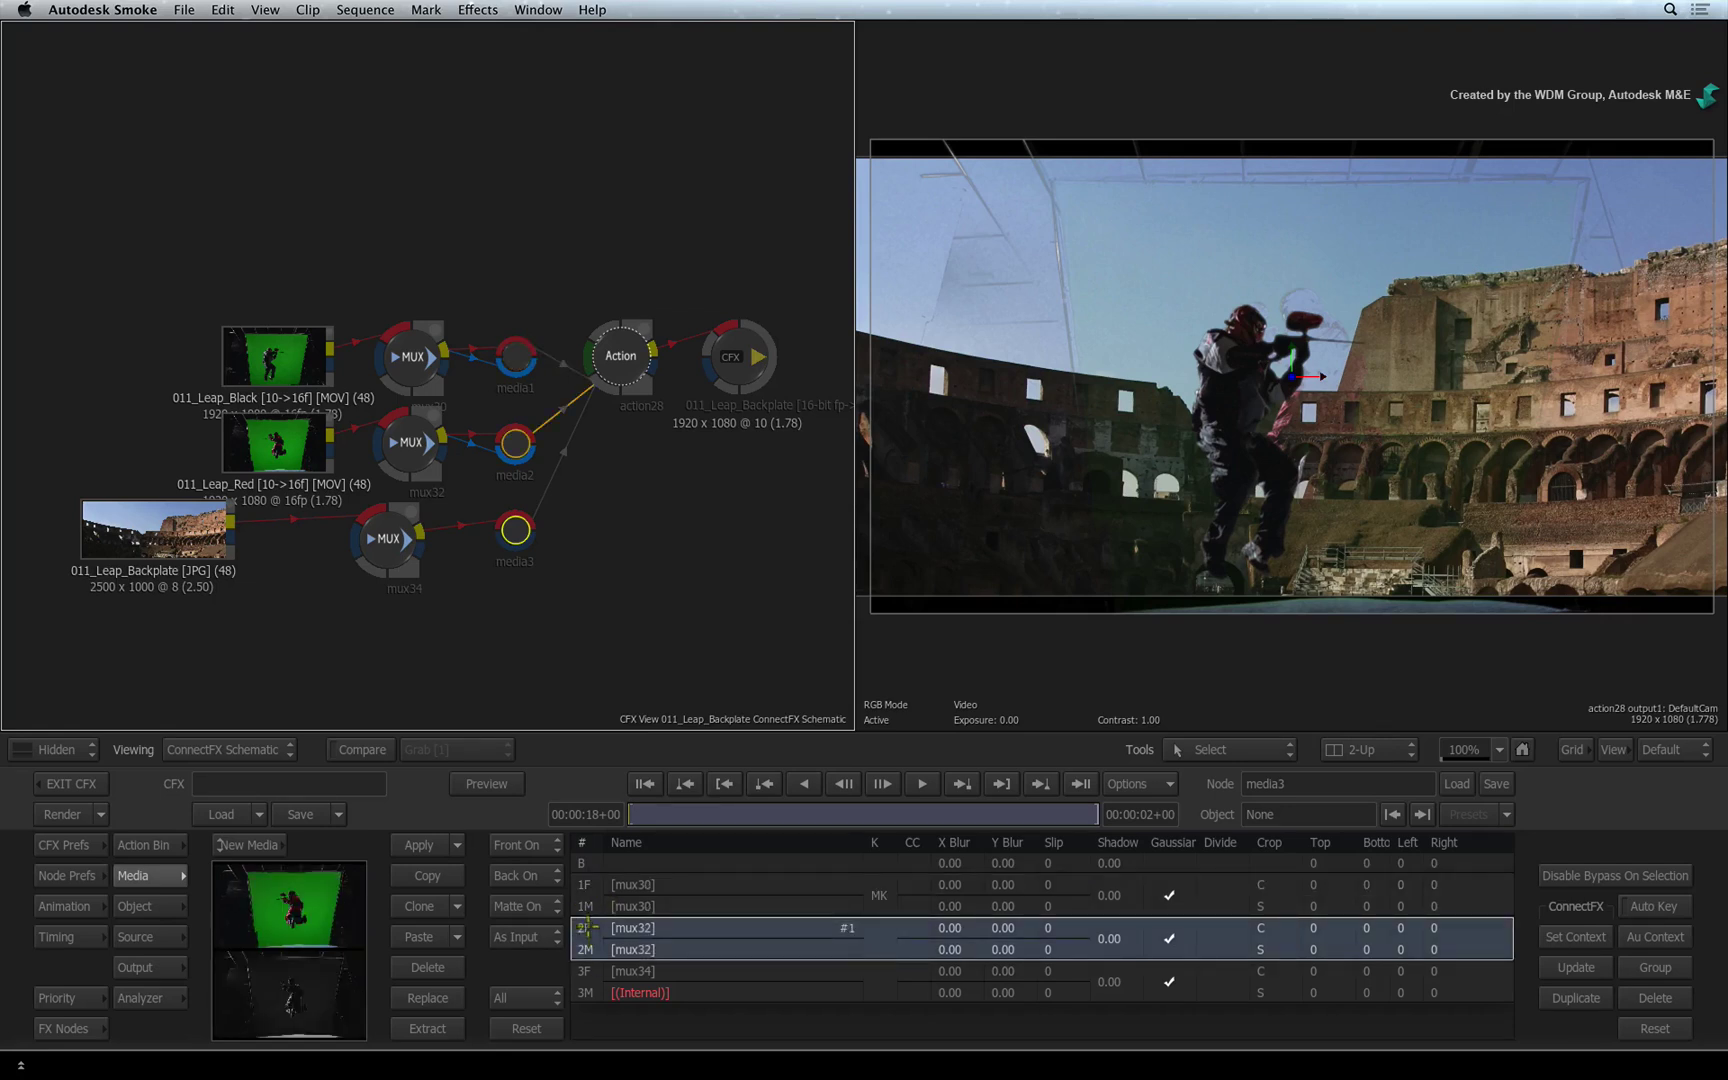
left_click(584, 890)
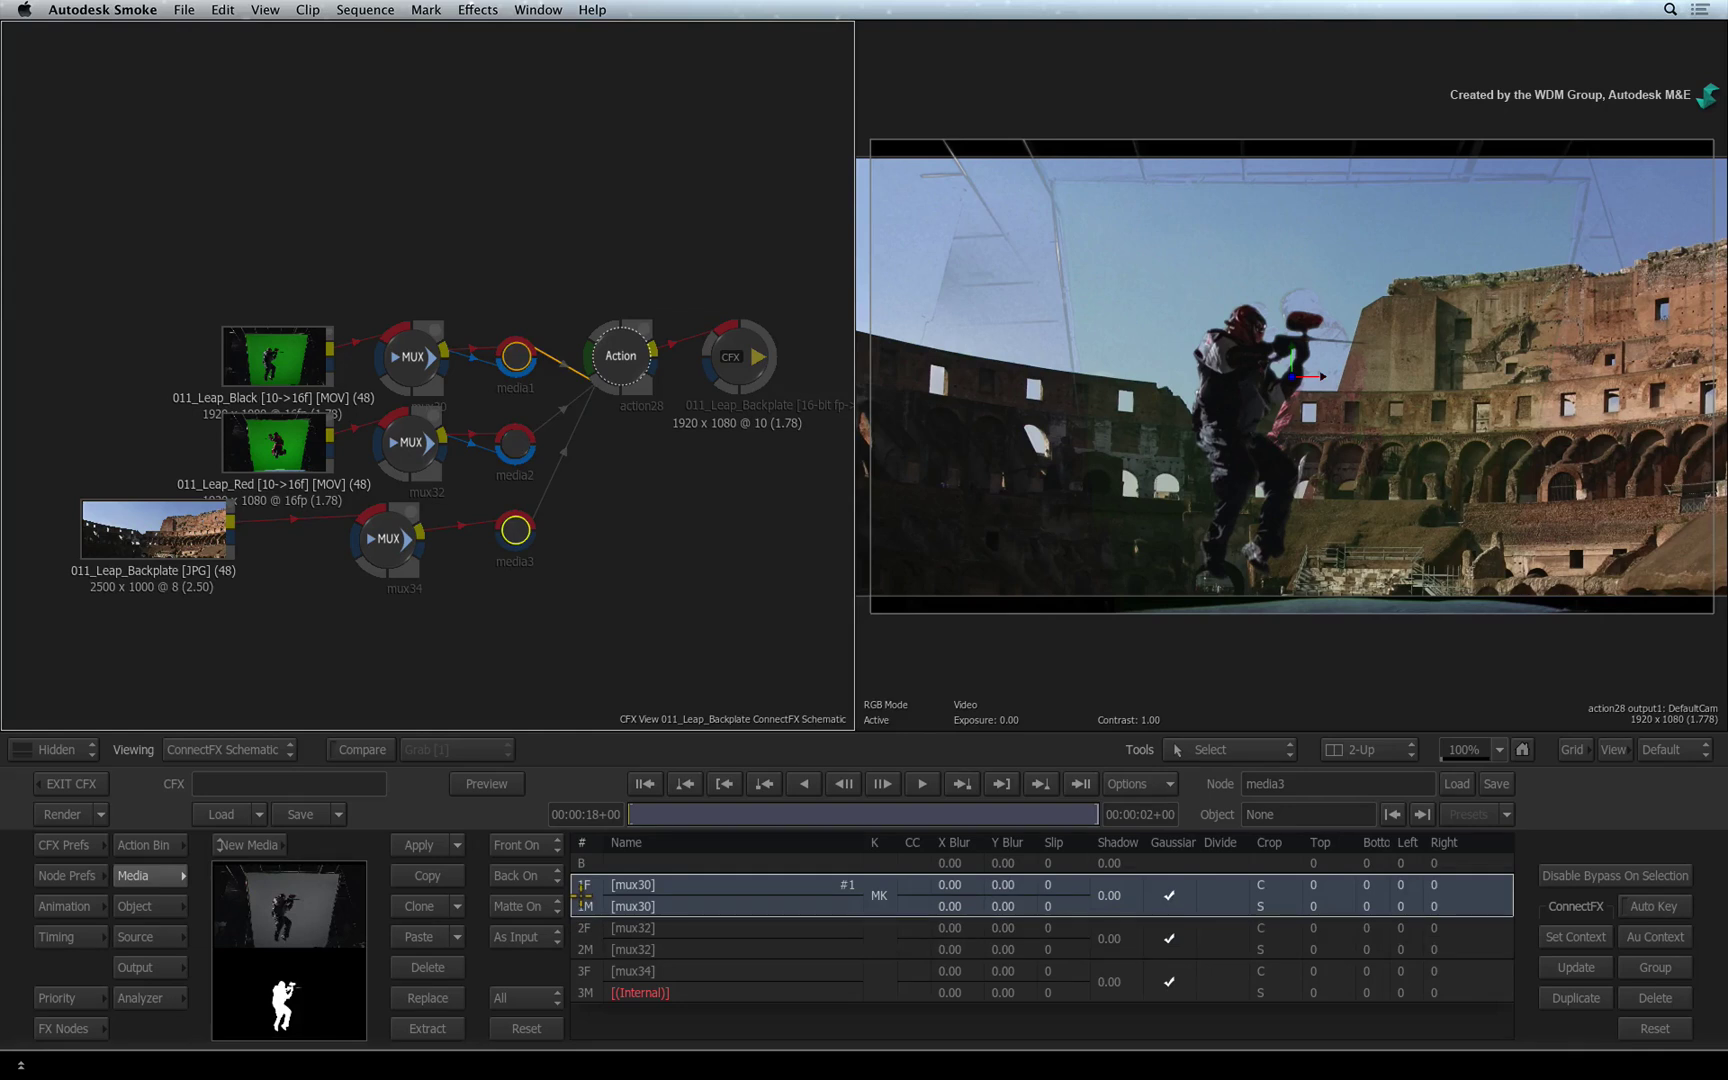
left_click(585, 930)
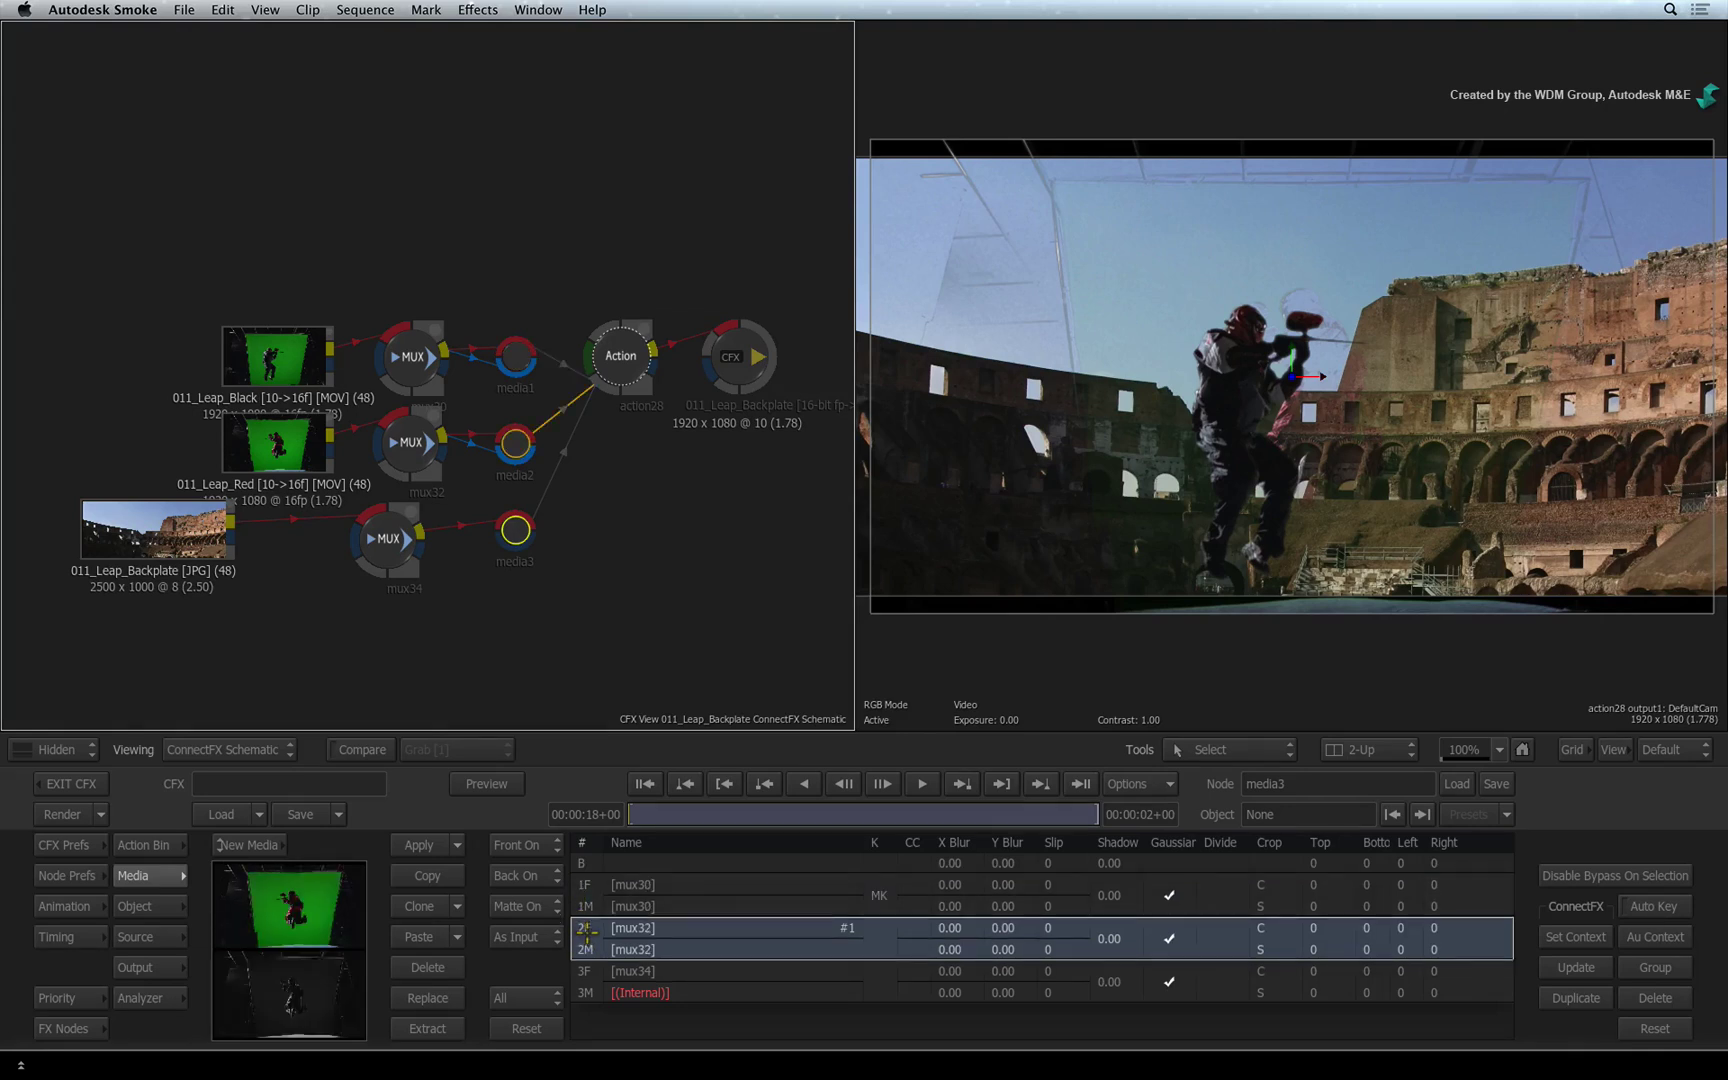
left_click(888, 886)
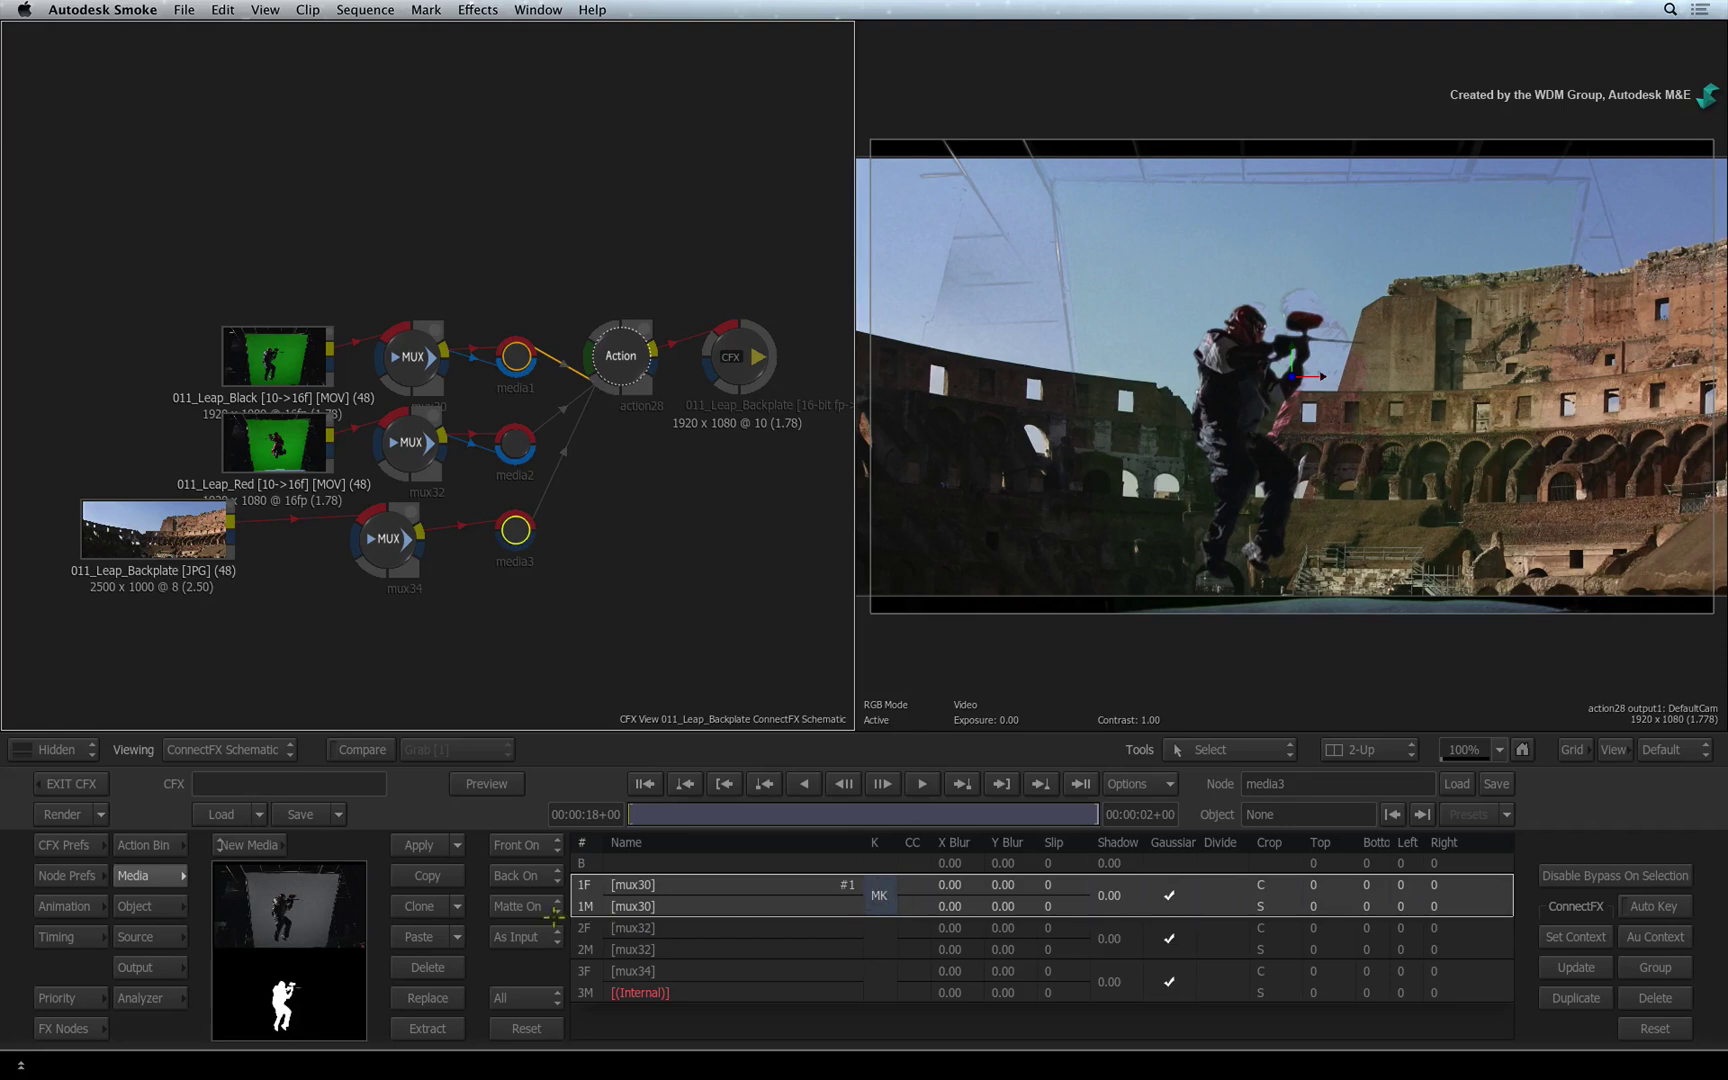
left_click(442, 877)
left_click(878, 937)
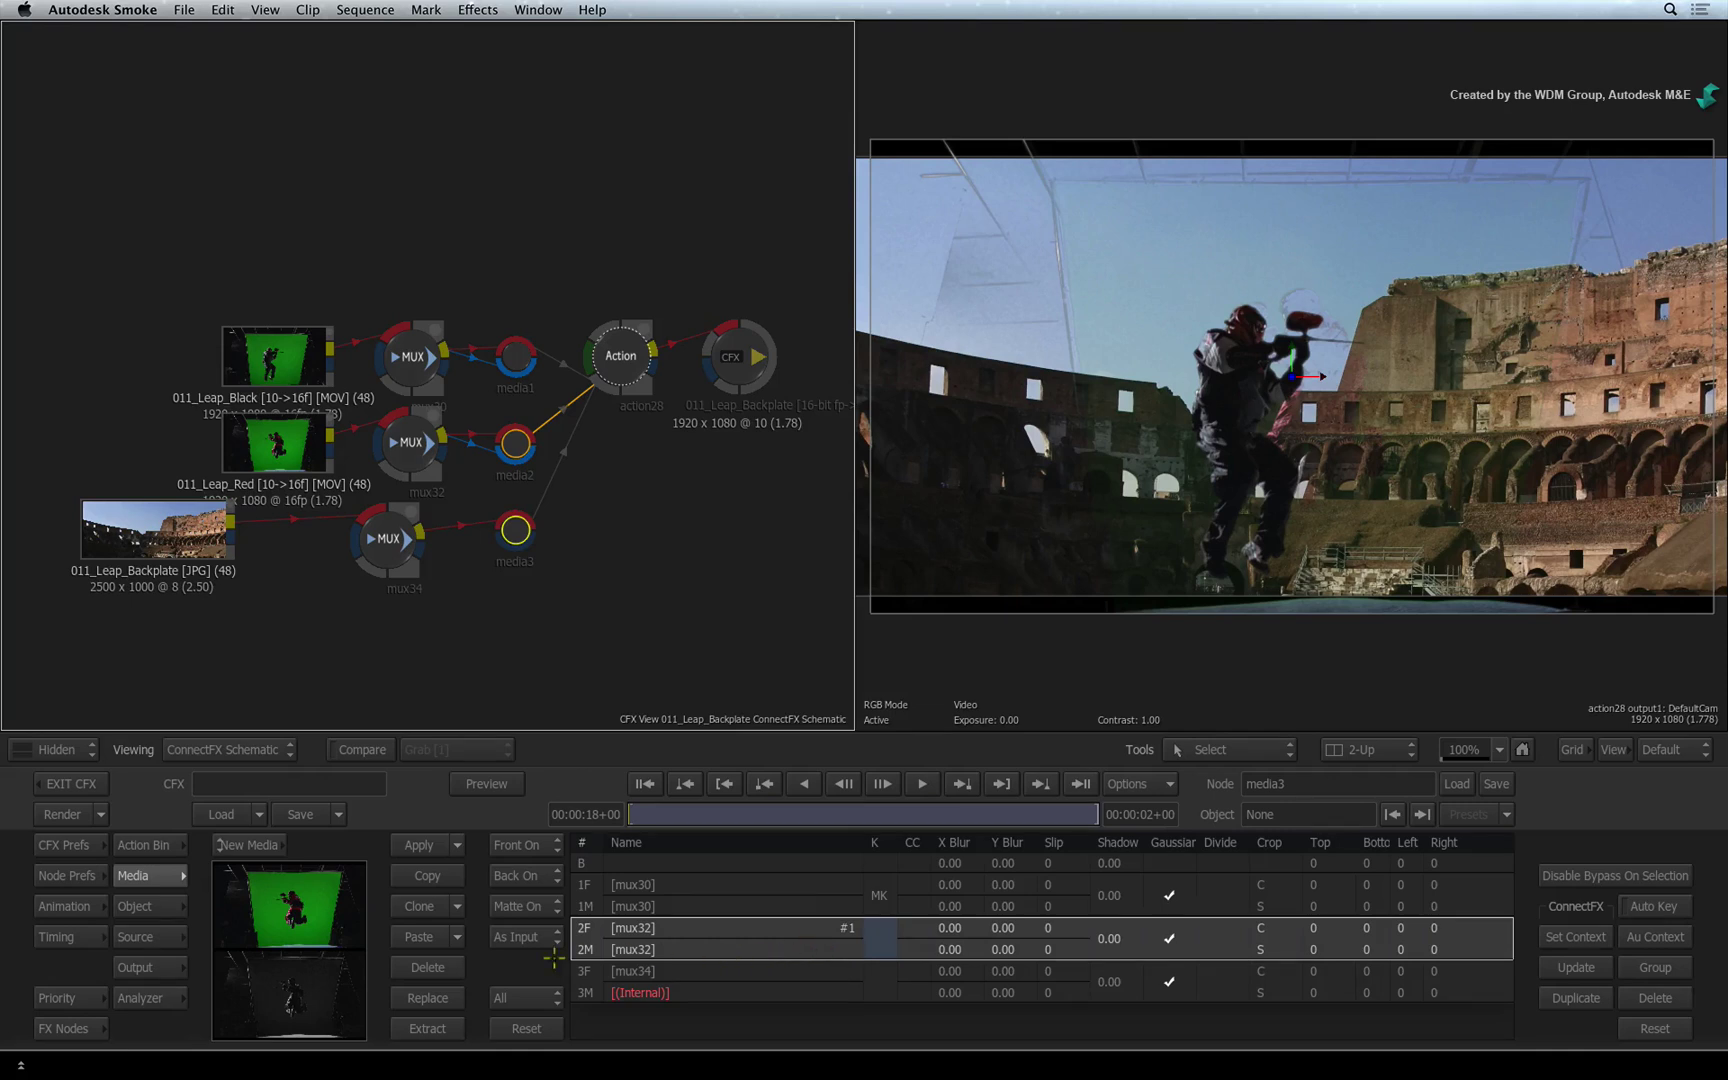
left_click(420, 937)
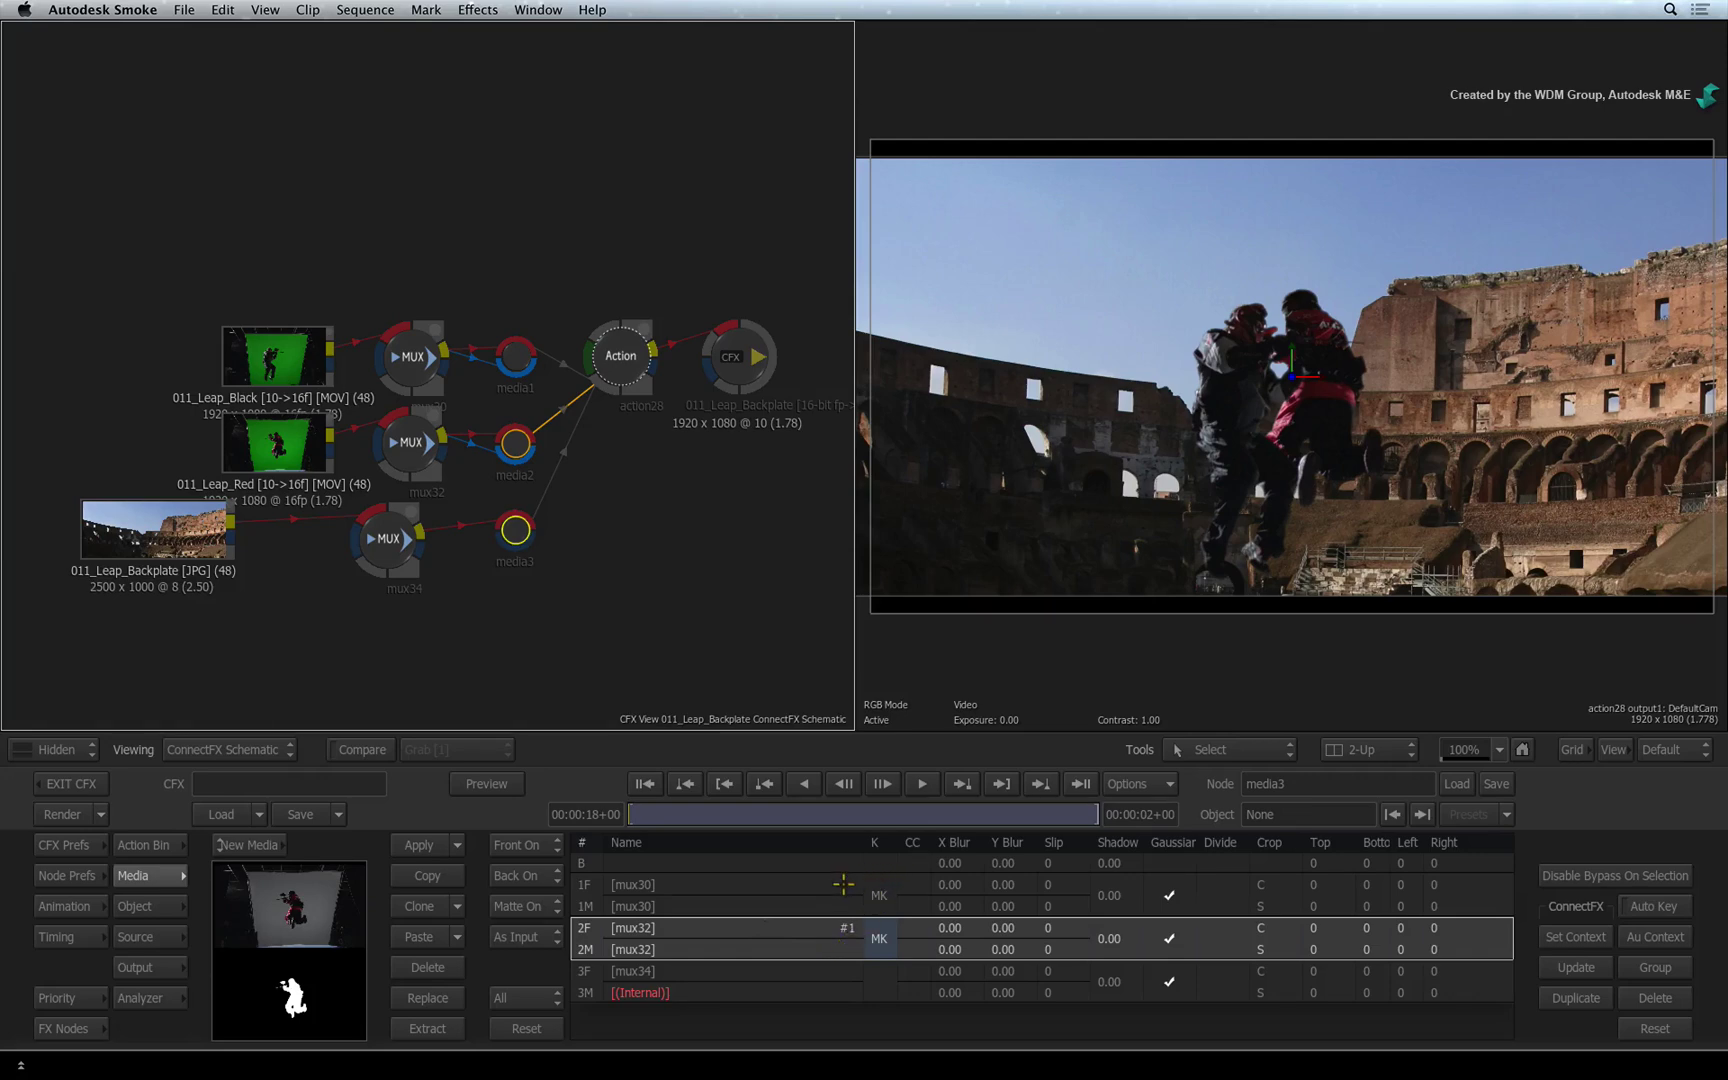
left_click(879, 938)
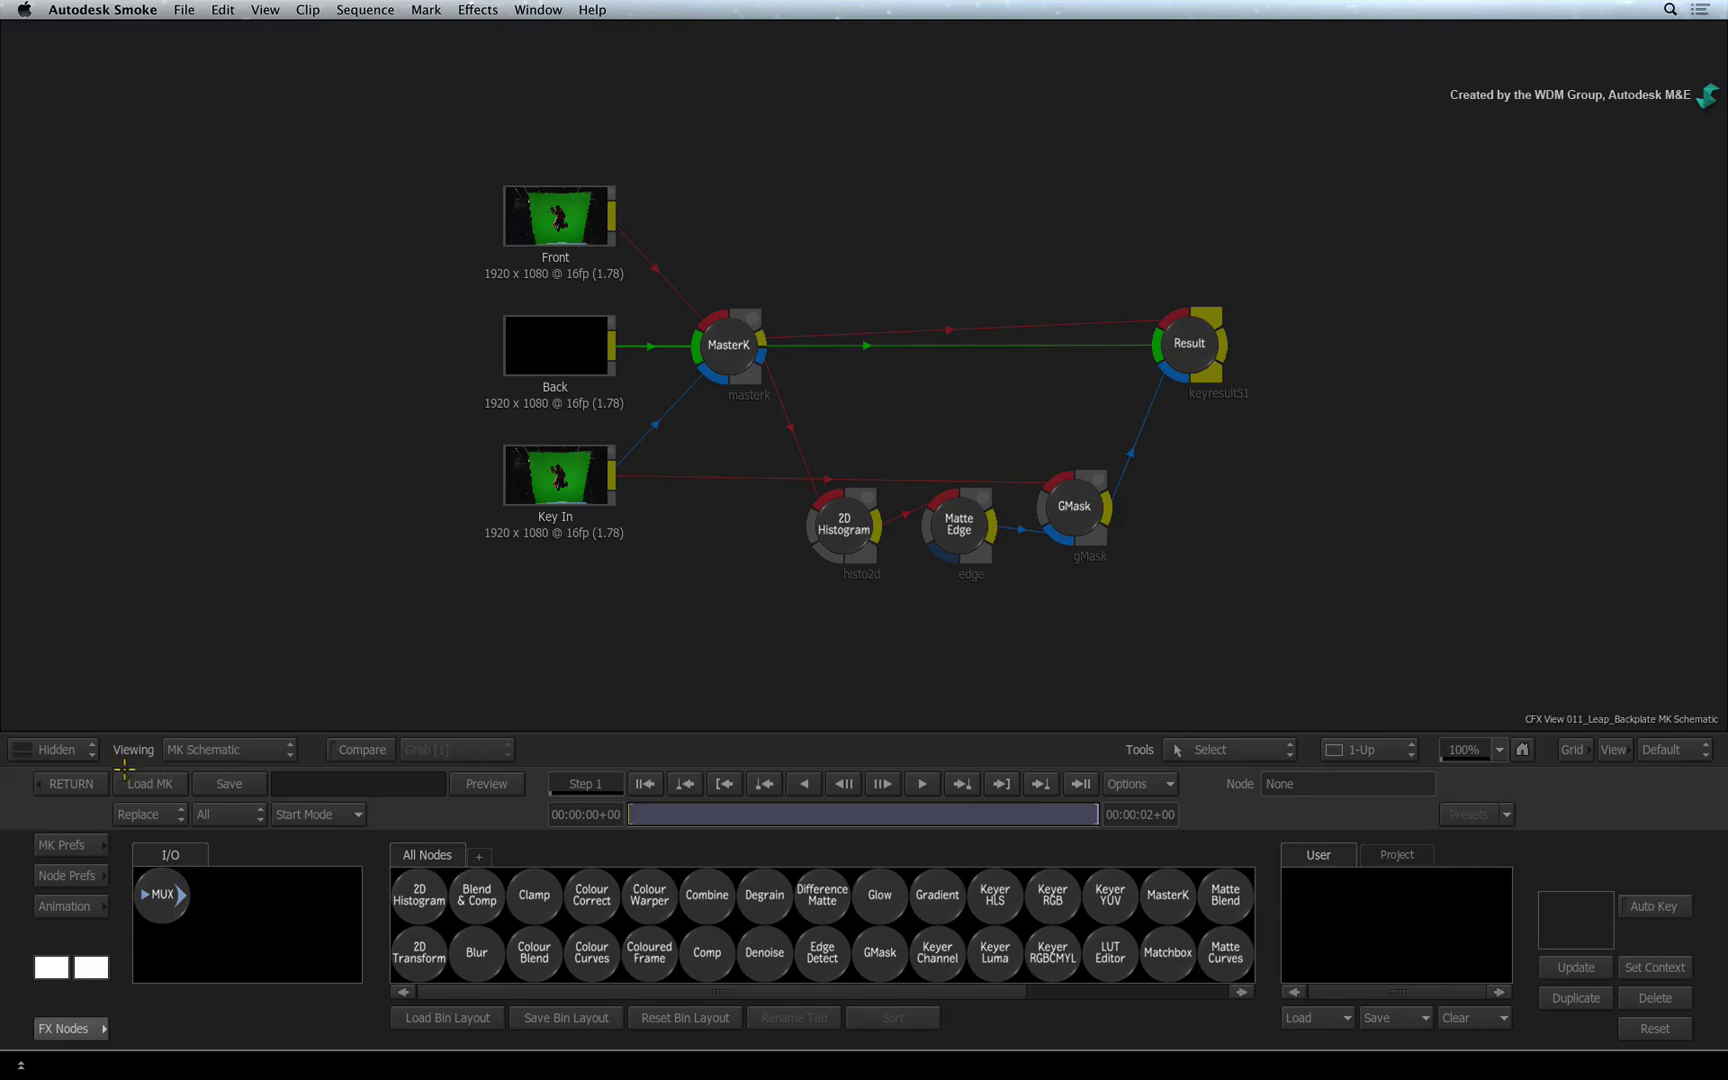
left_click(88, 784)
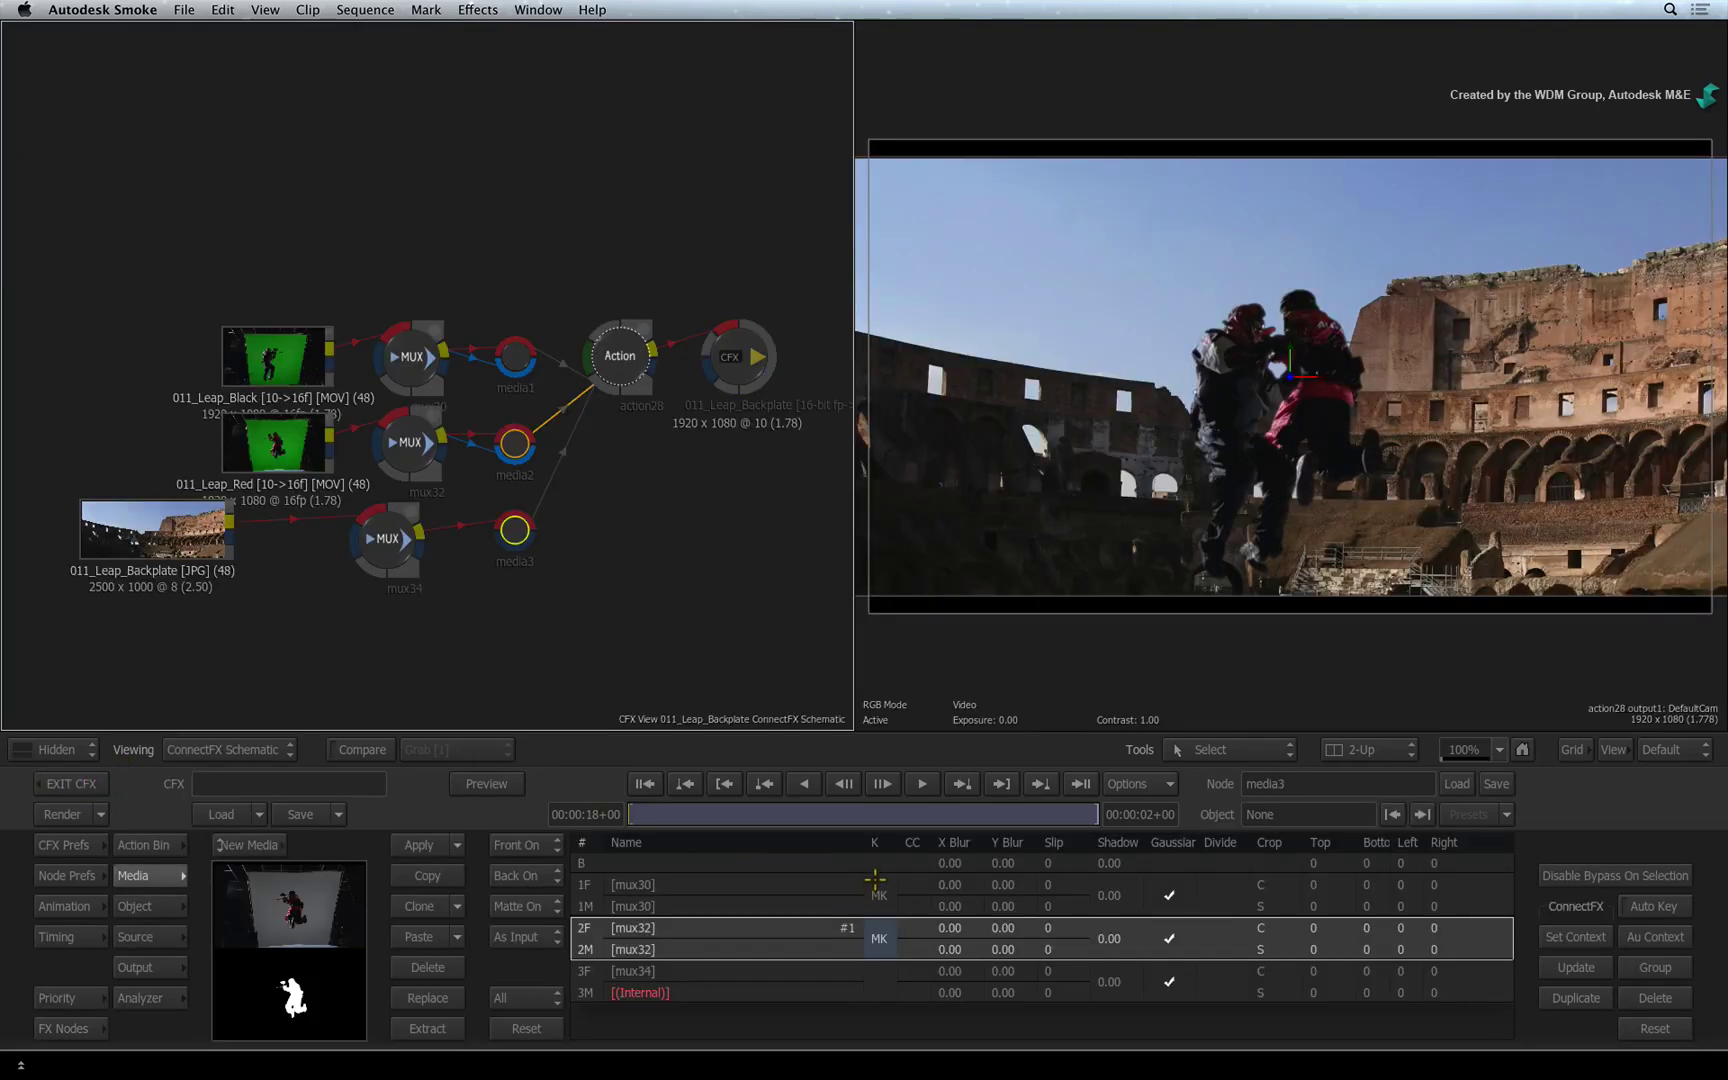
left_click(875, 881)
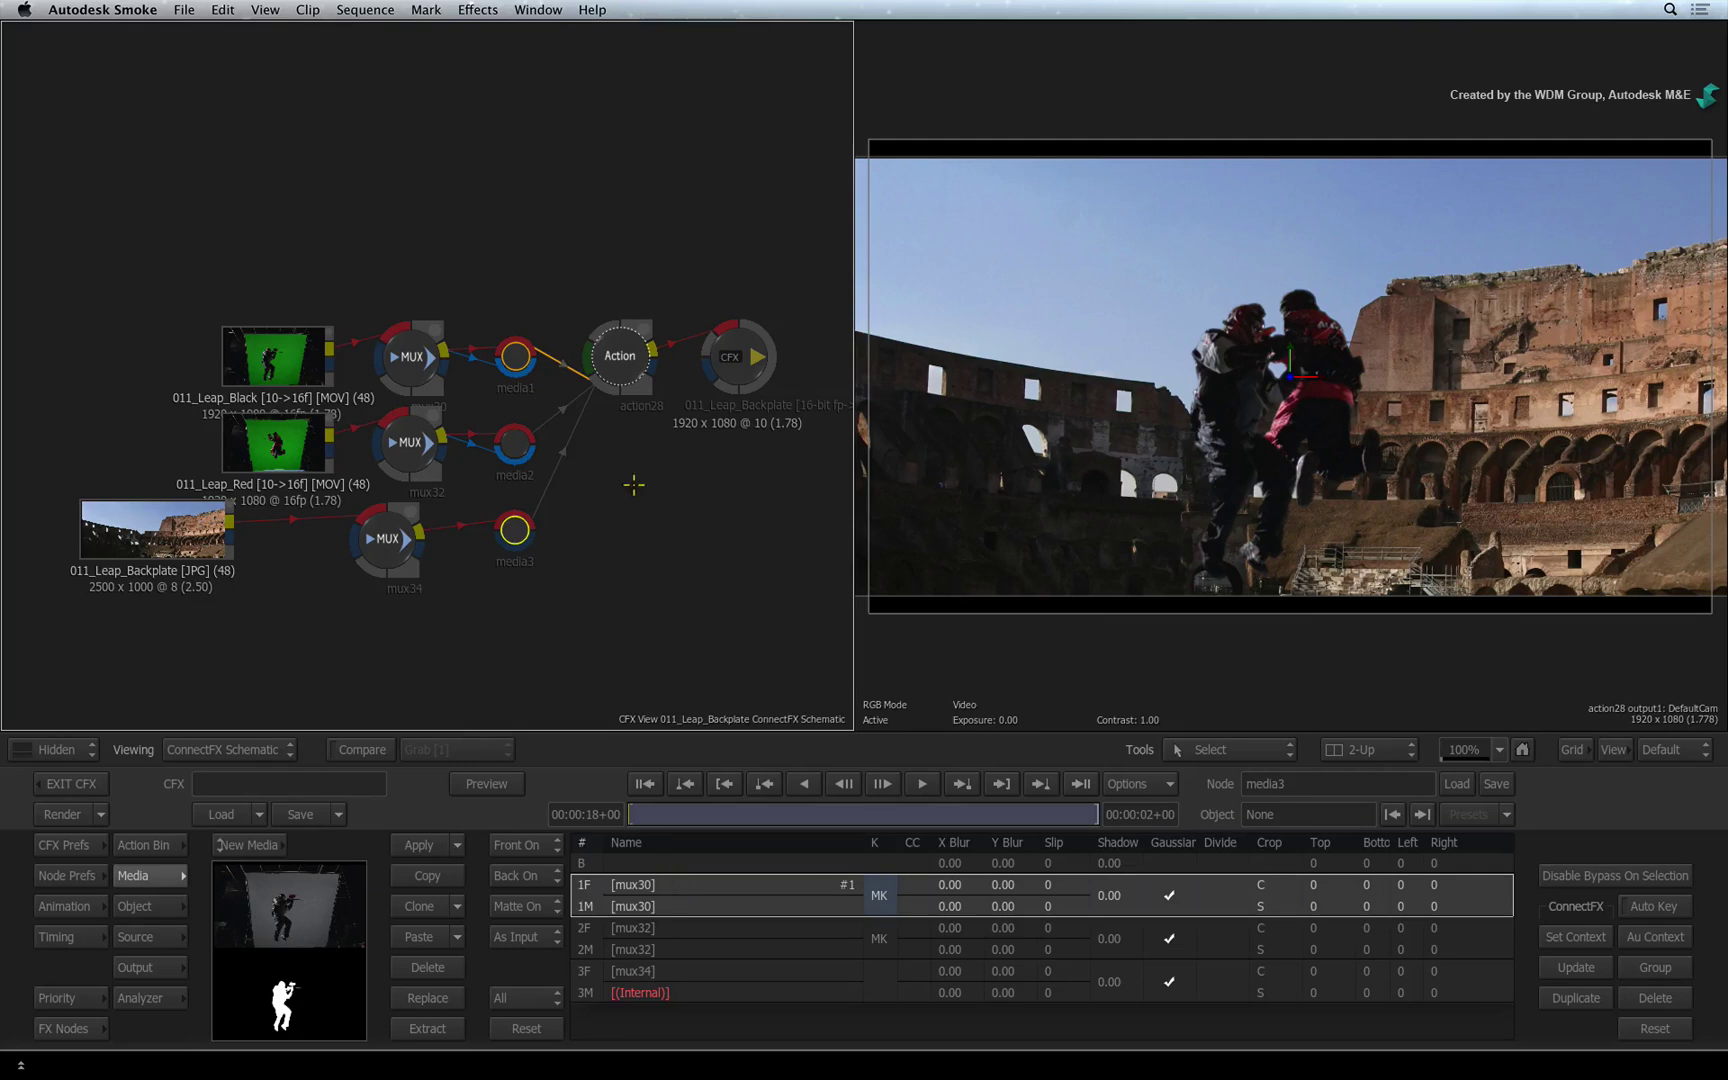
Enter action28's schematic, check the image1, image2 and image3 layers, then exit to ConnectFX
left_click(634, 480)
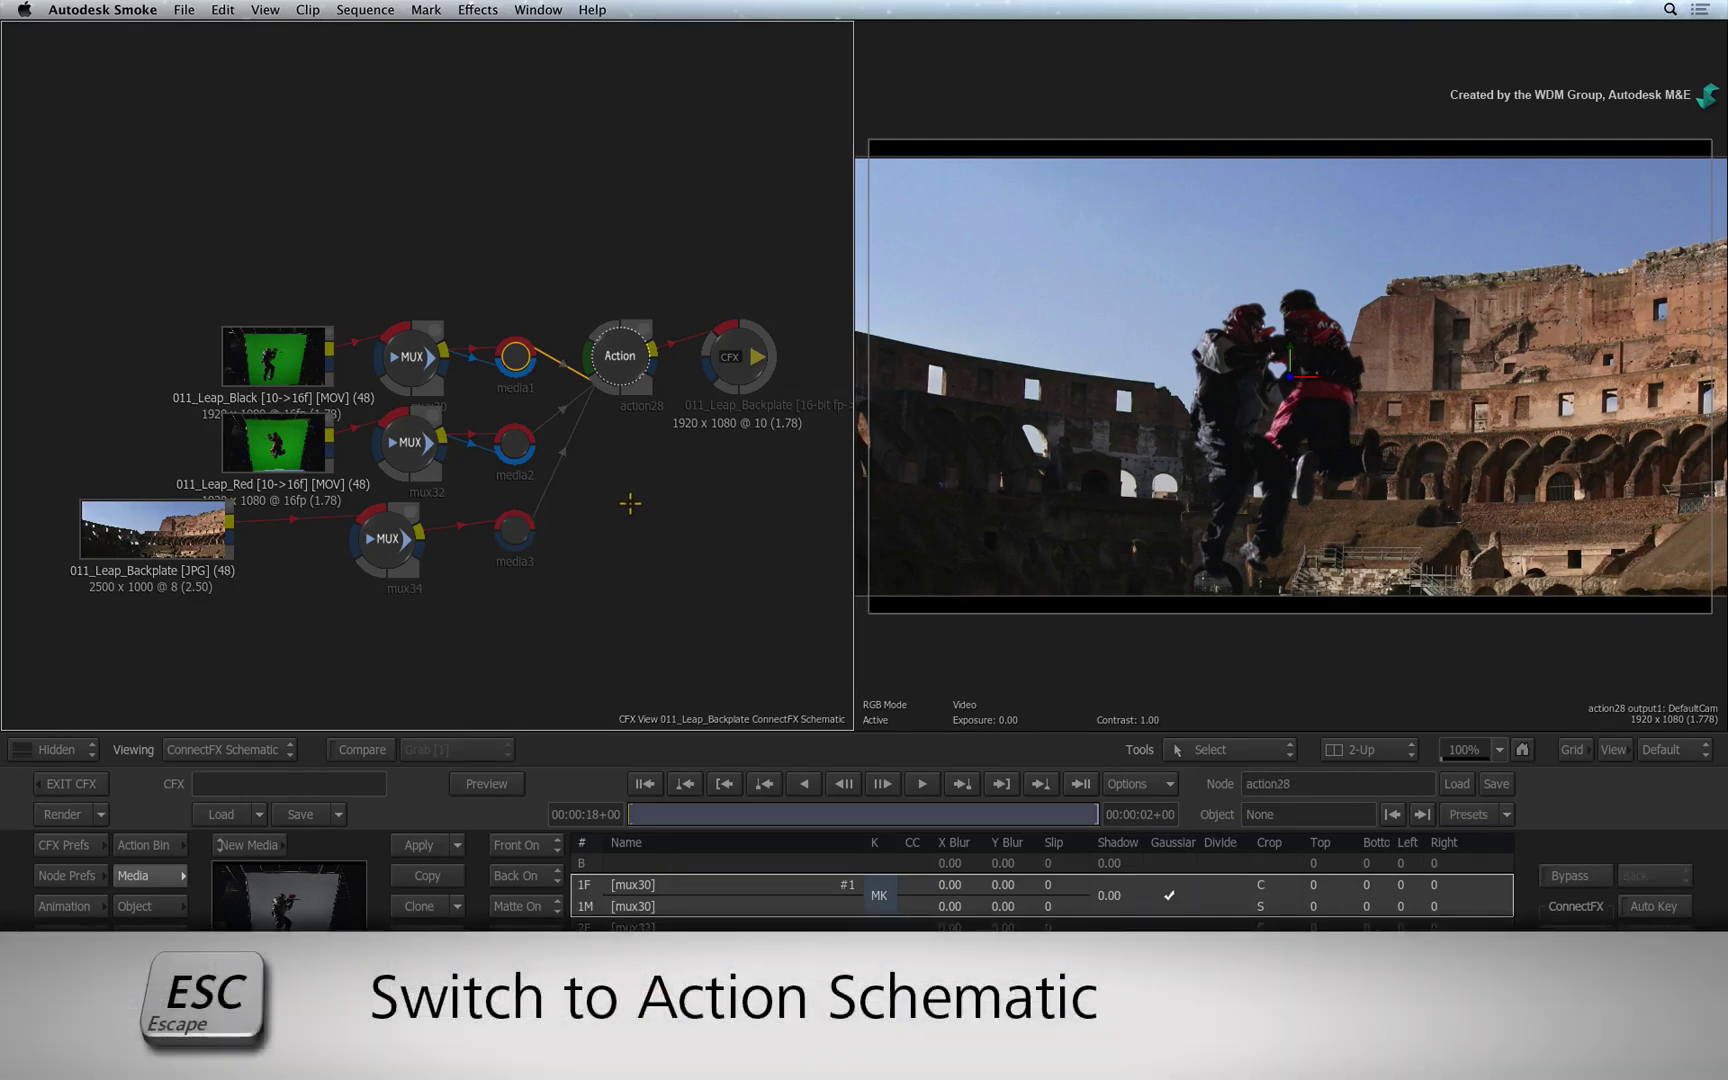
key("Escape")
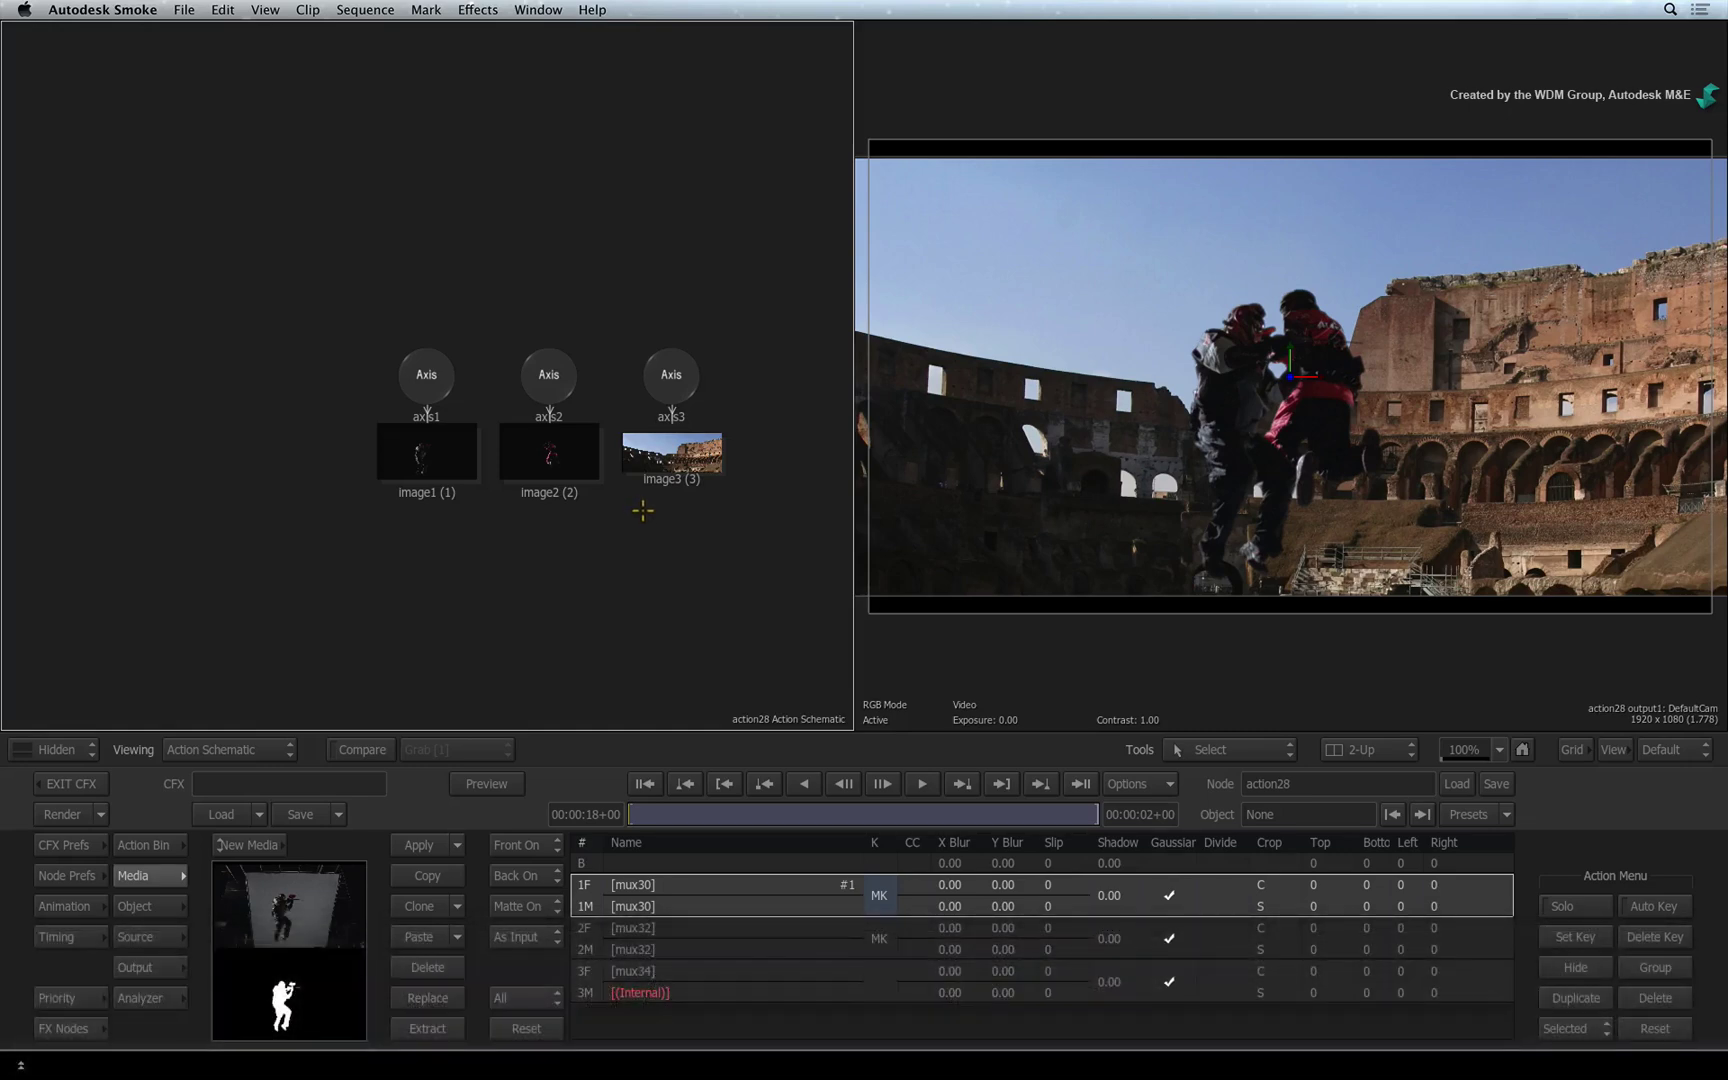
left_click_drag(698, 544, 584, 541)
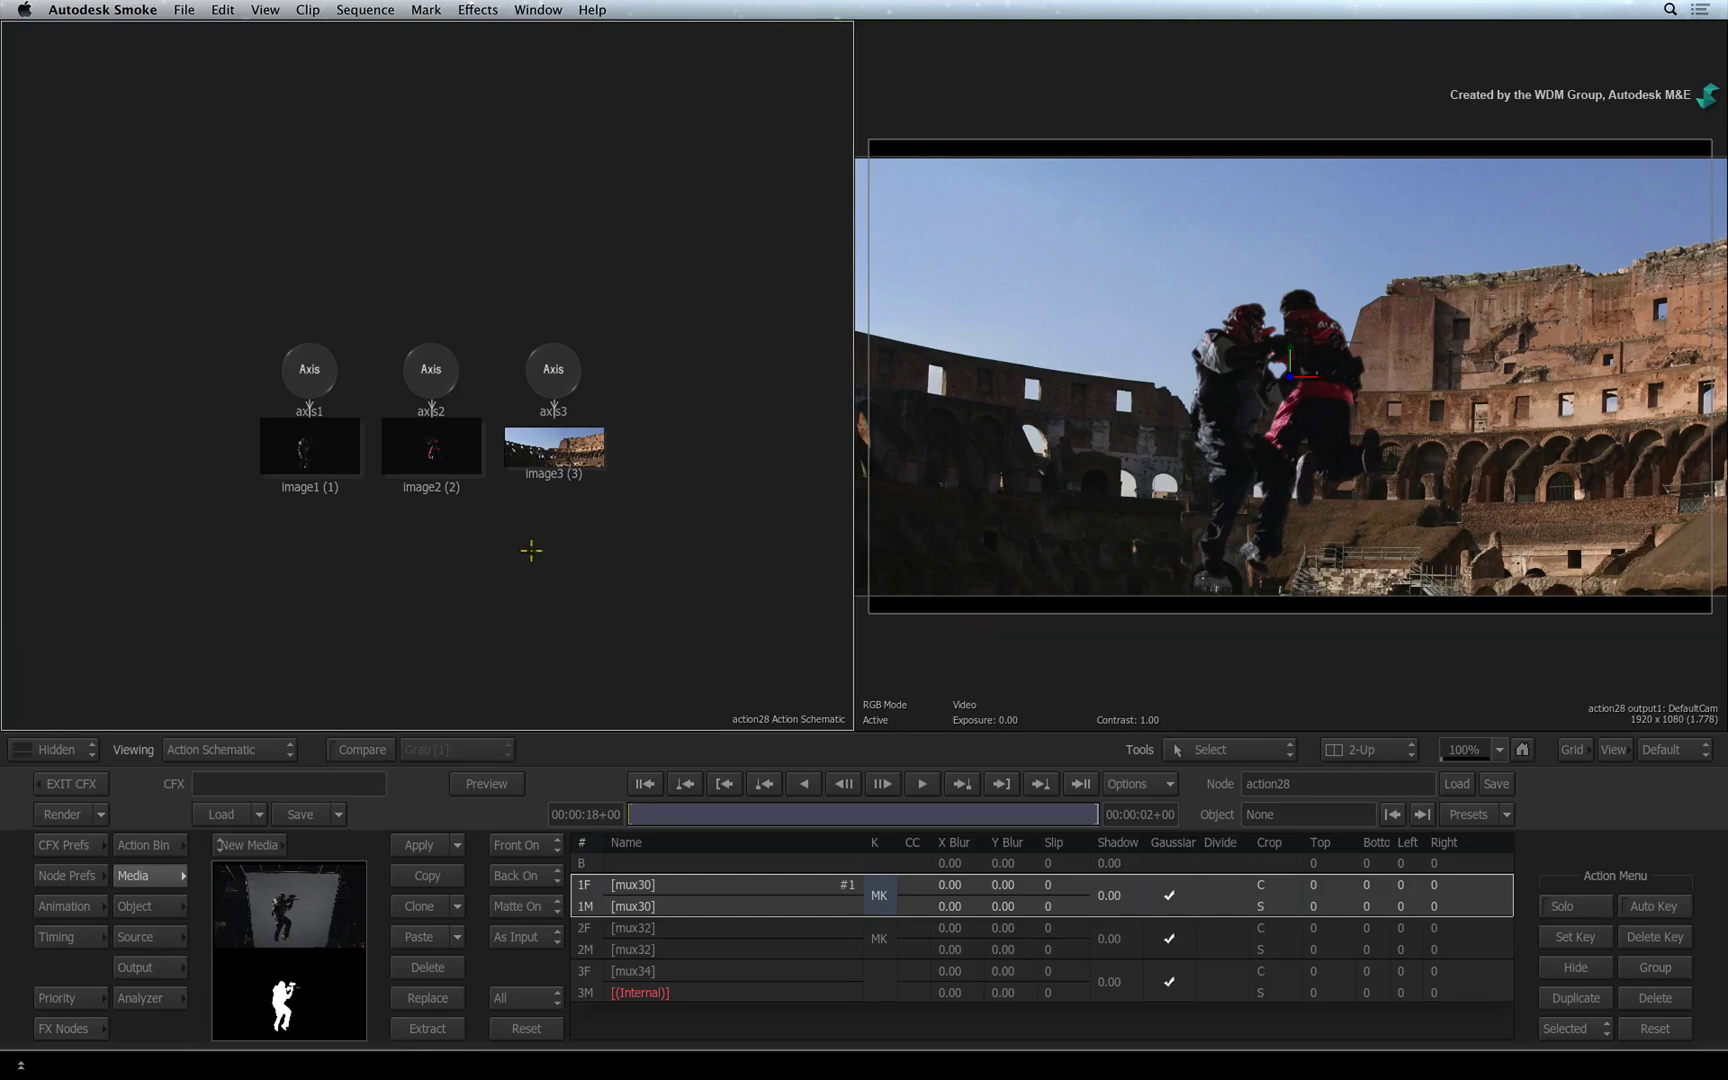
left_click(324, 457)
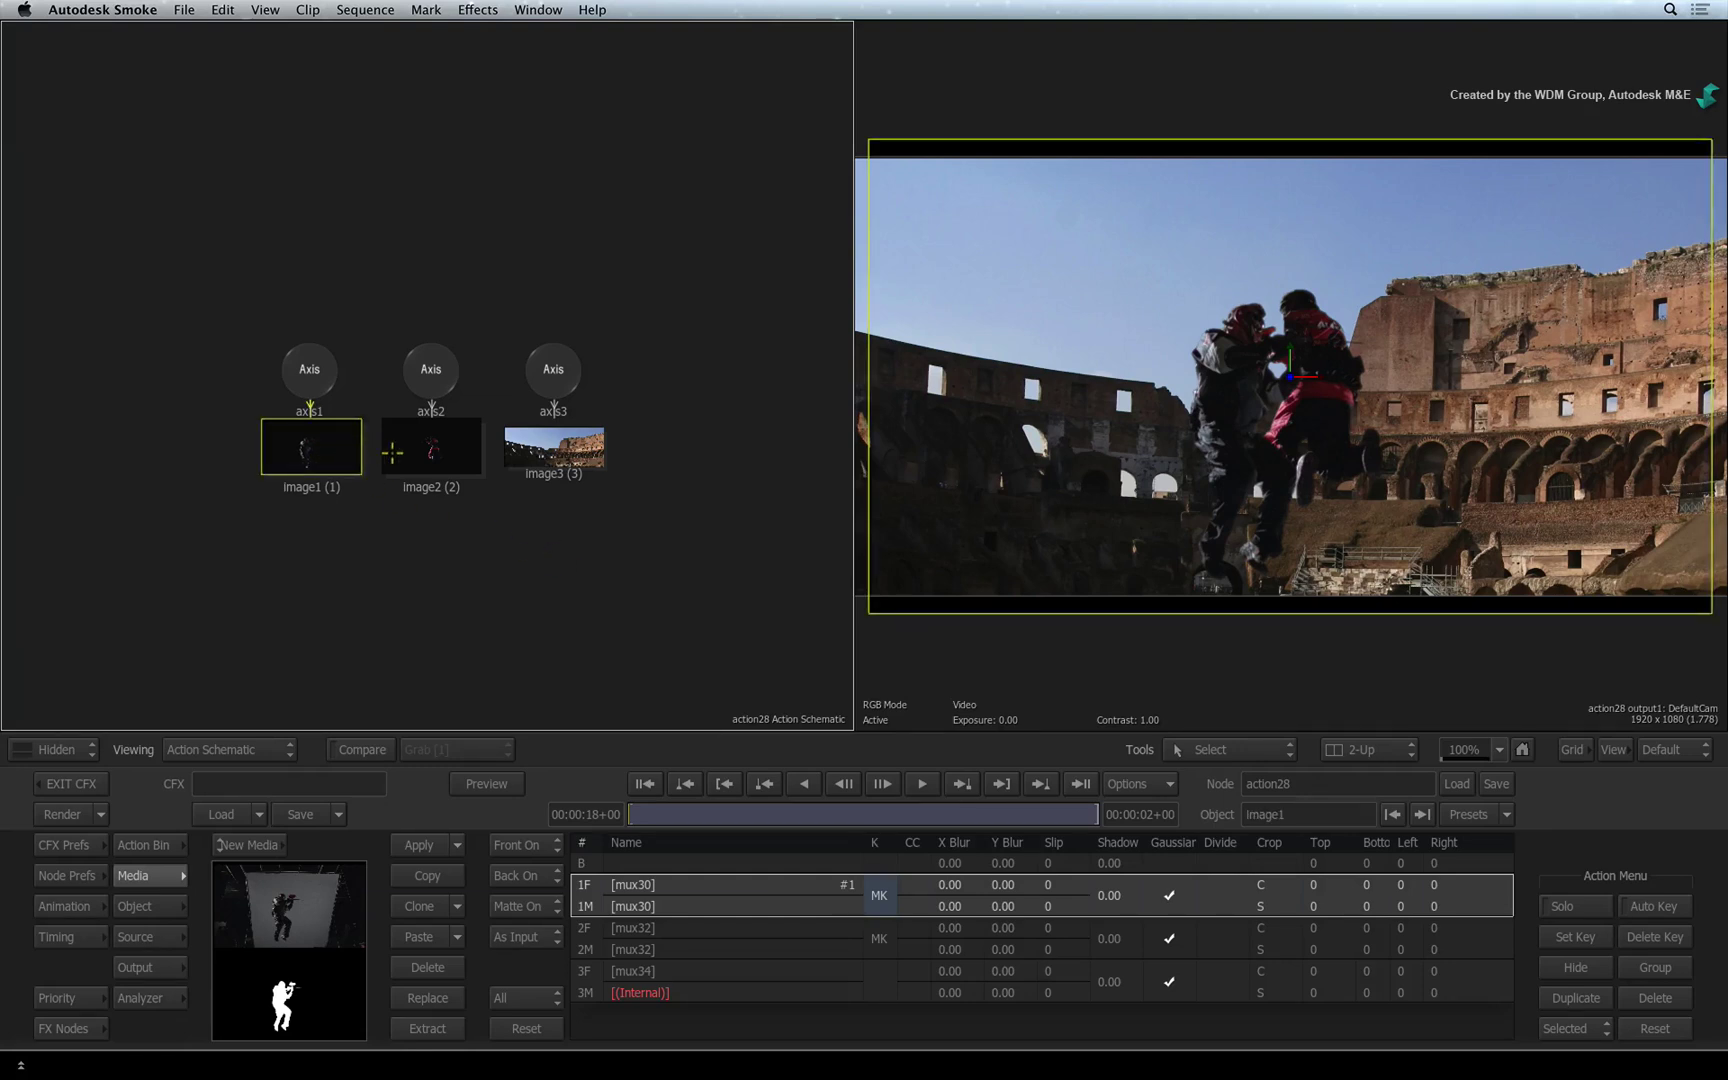
left_click(517, 439)
left_click(430, 447)
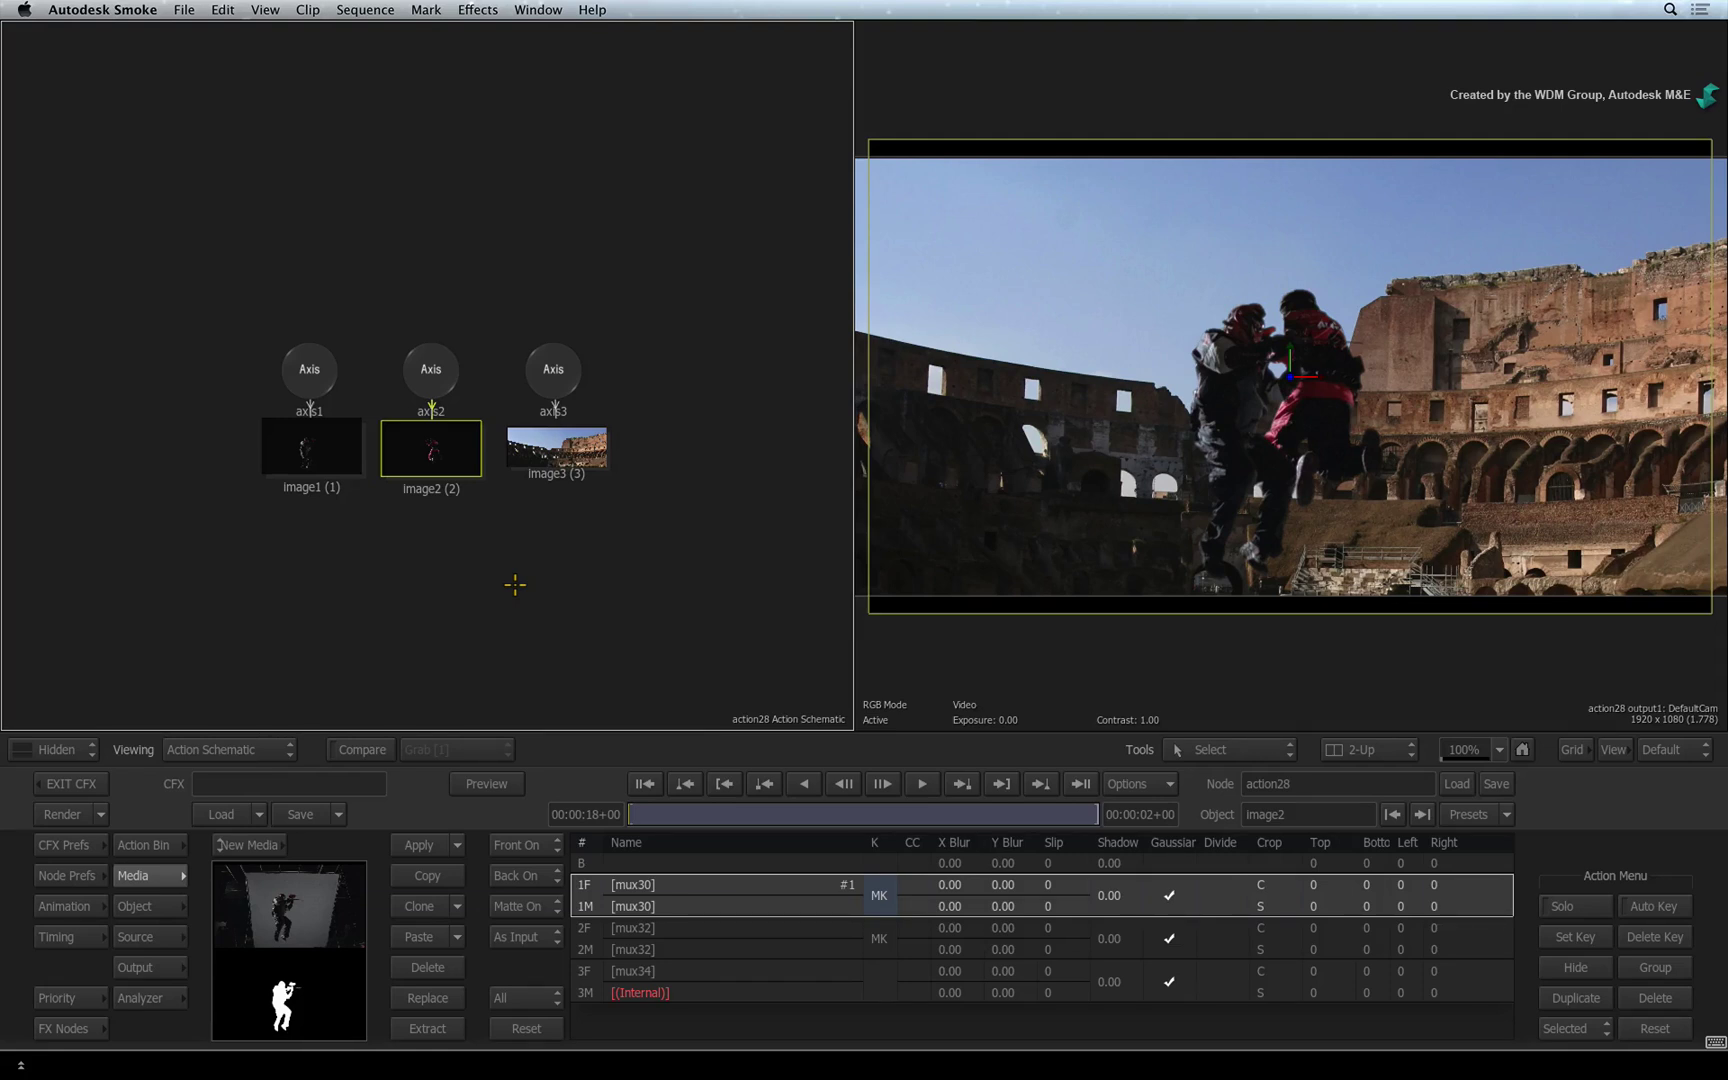
key("Escape")
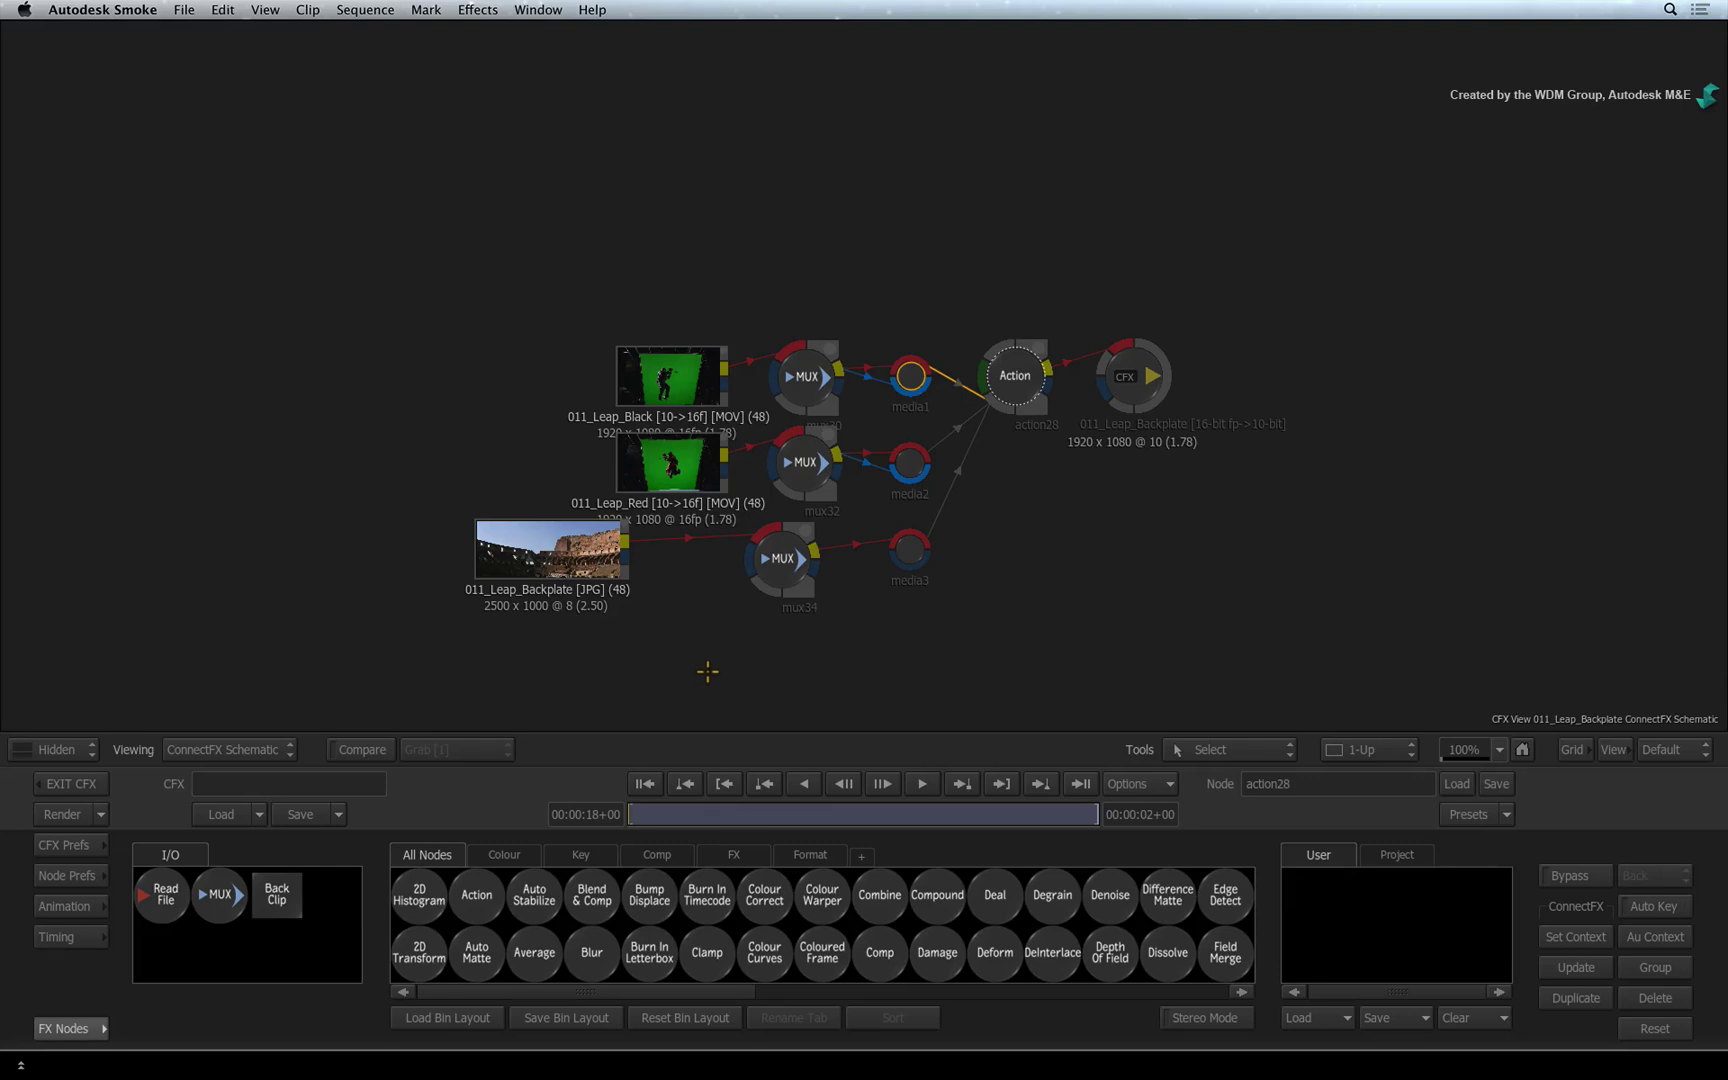
Reopen action28's schematic and inspect image1, image2 and the Colosseum image3 layers
key("Return")
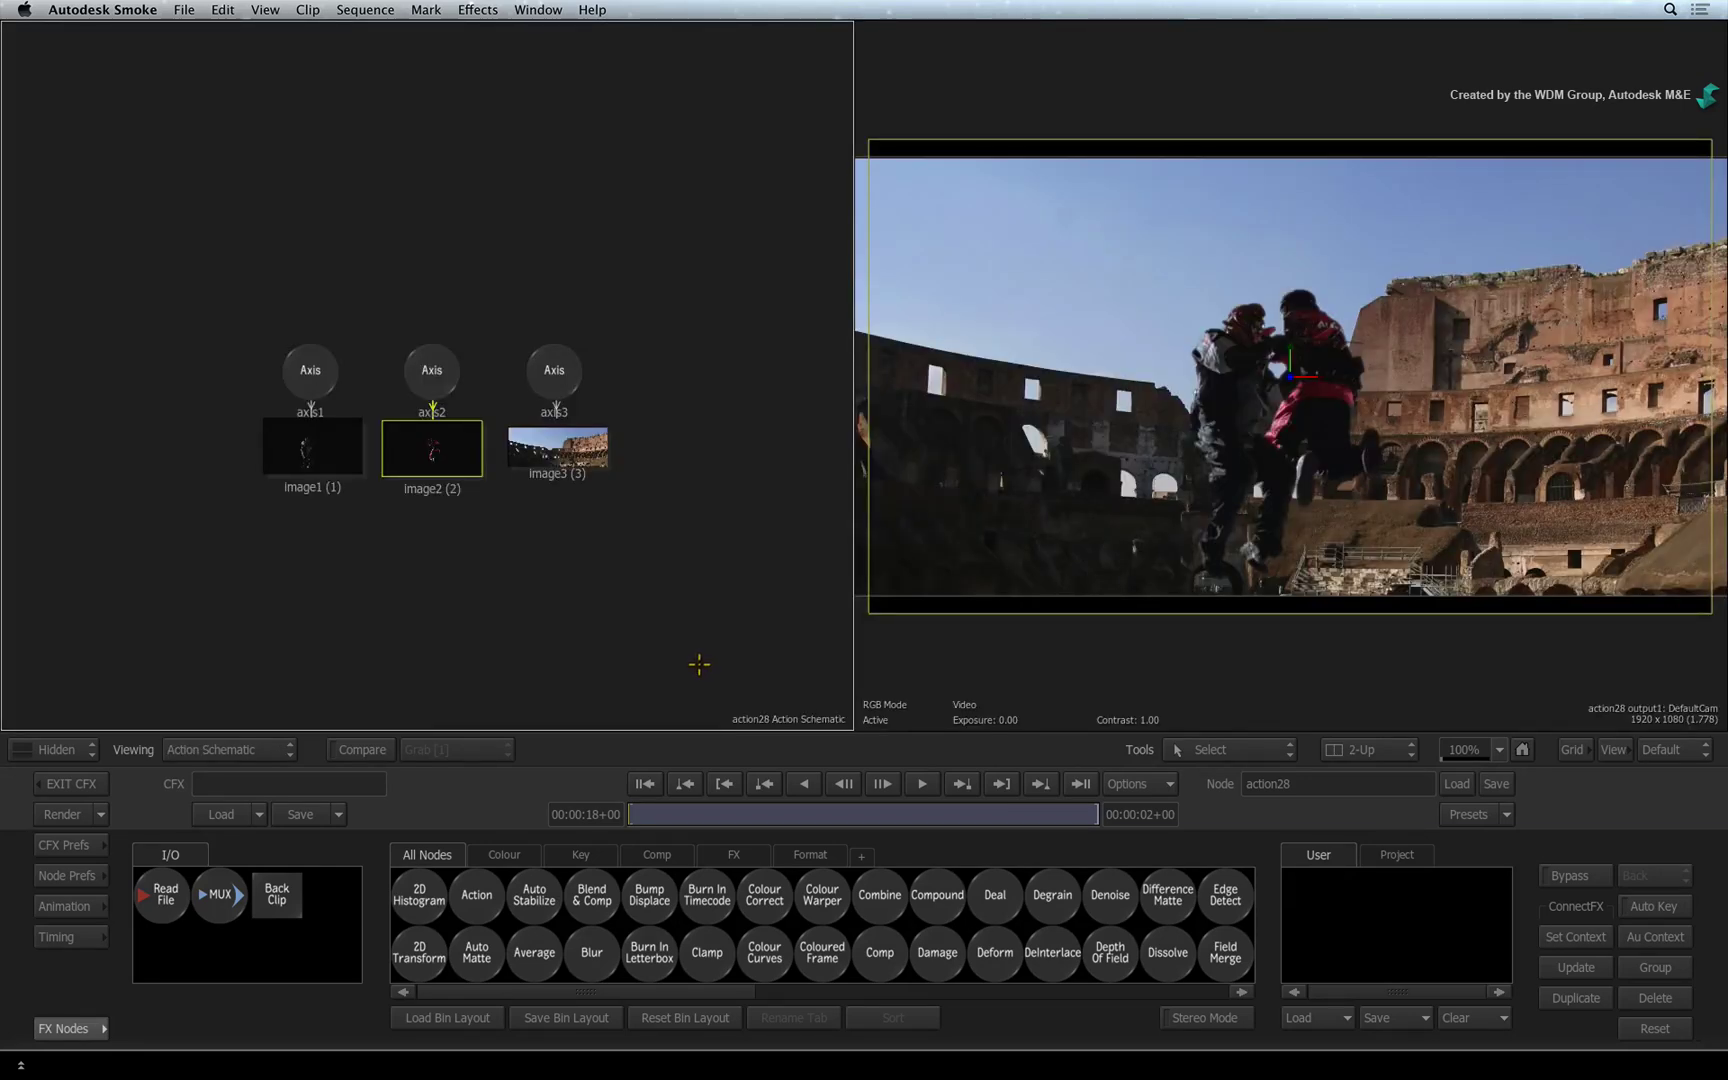
left_click(320, 447)
left_click(431, 455)
left_click(549, 450)
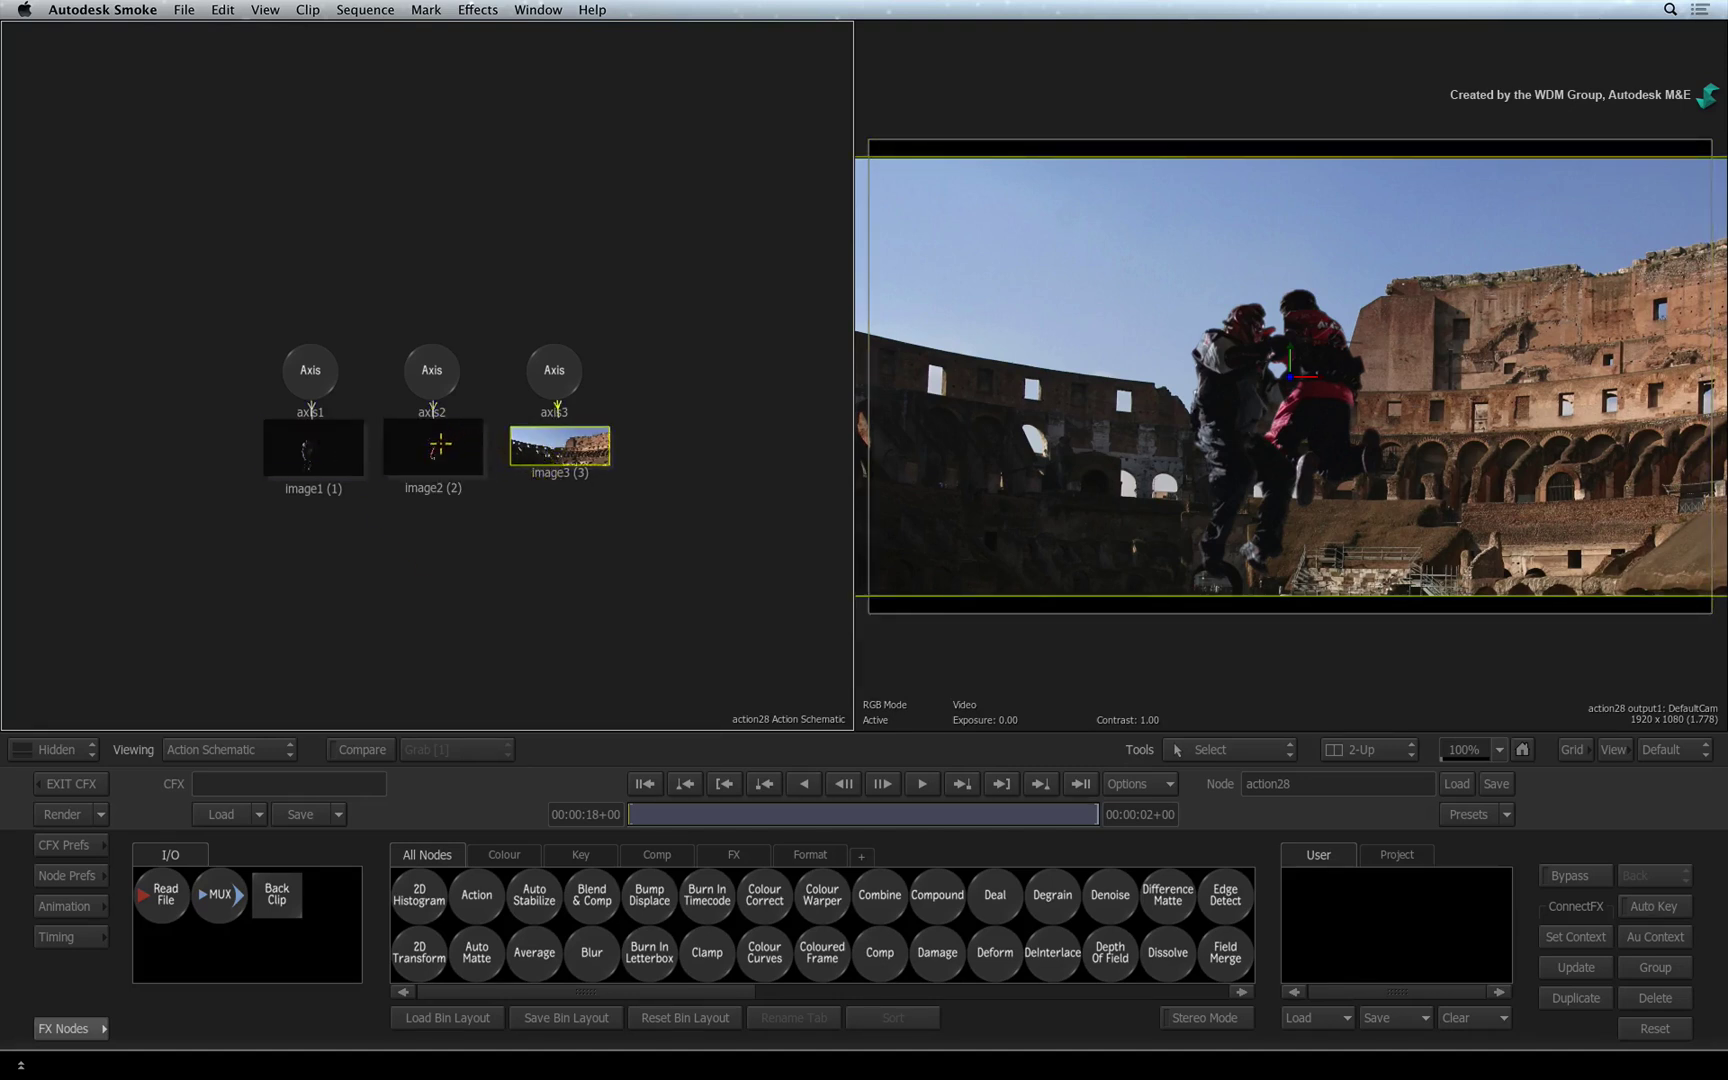
left_click(313, 448)
double_click(313, 450)
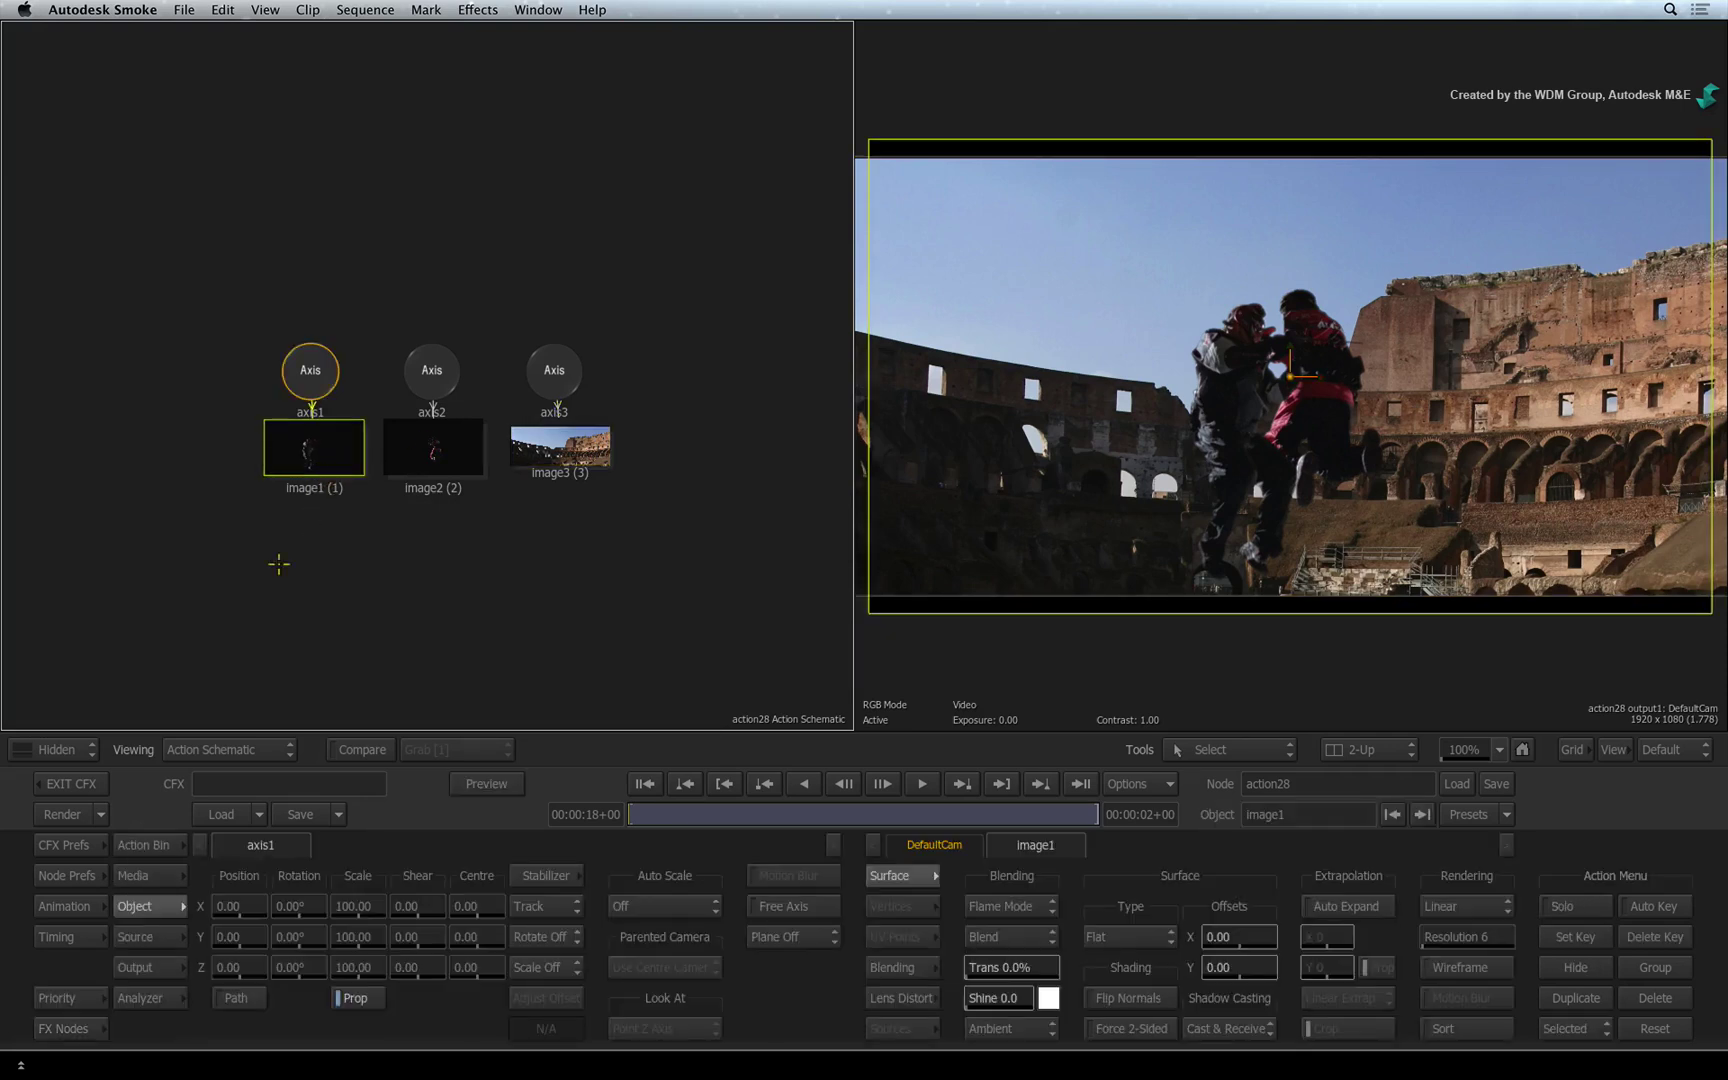
Check the second player's layer in the Media list, then select the axis2 and axis1 nodes
left_click(160, 876)
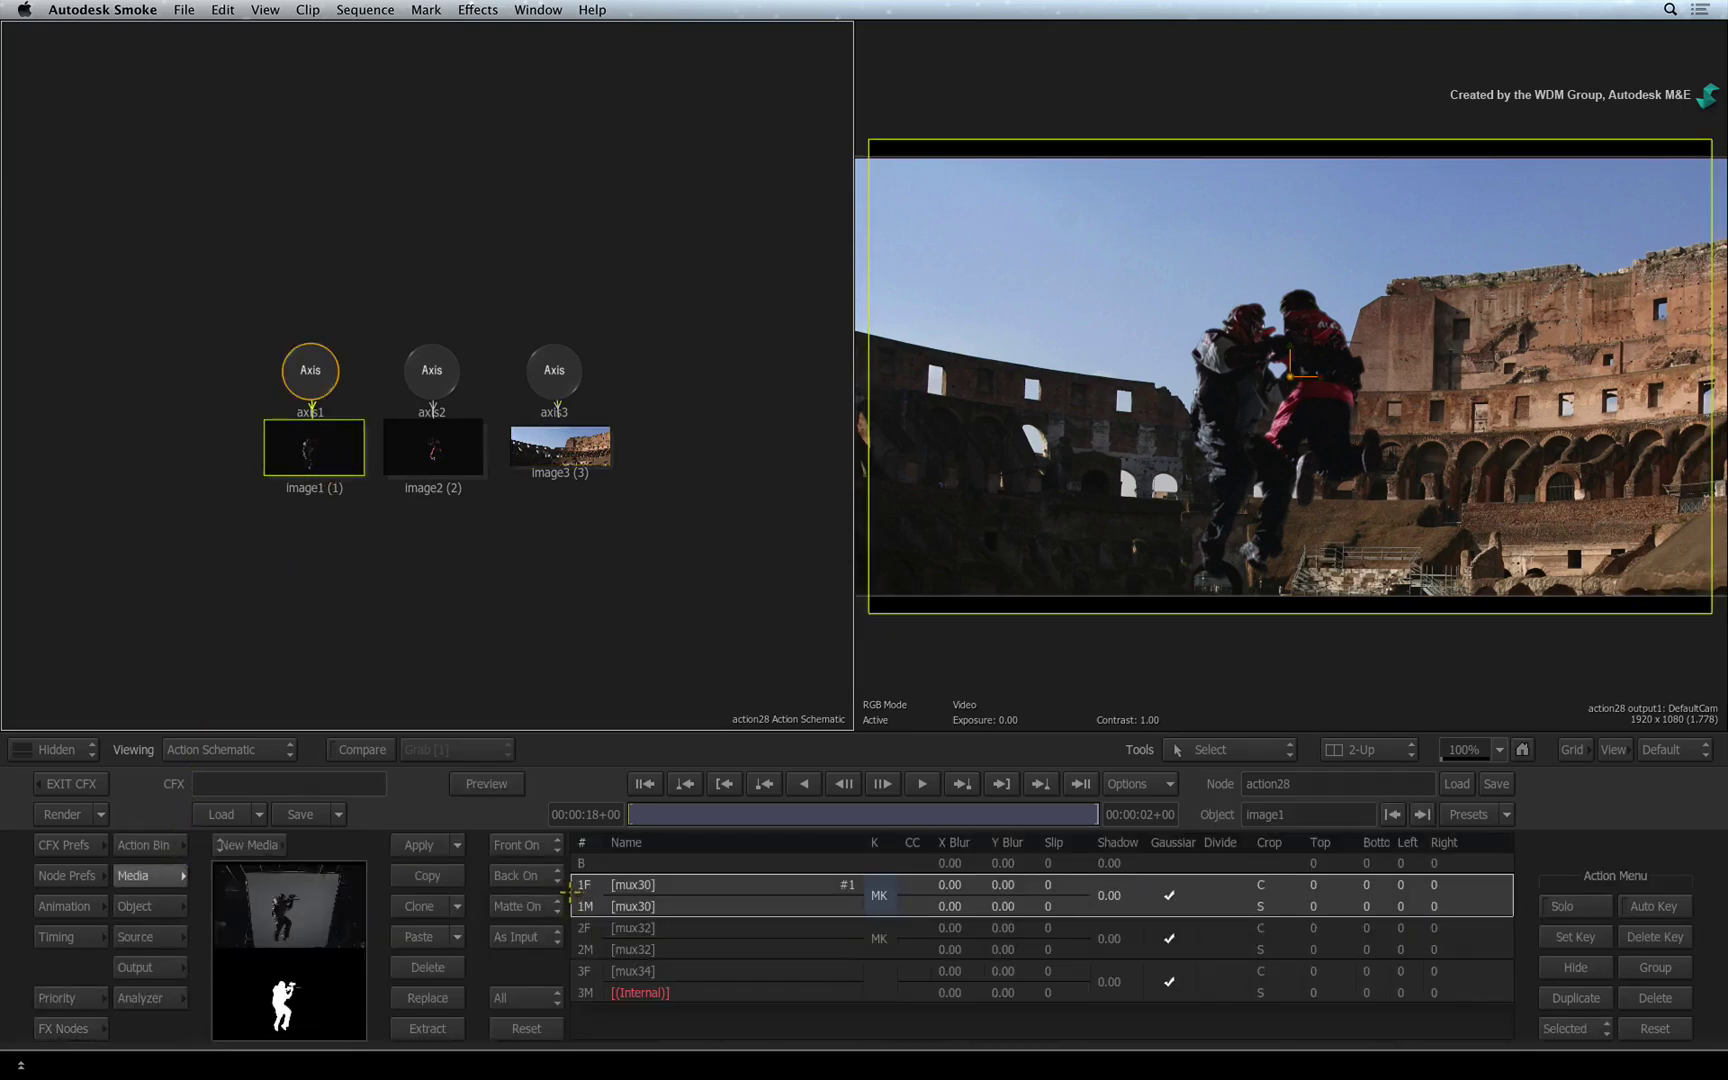
left_click_drag(447, 468, 447, 460)
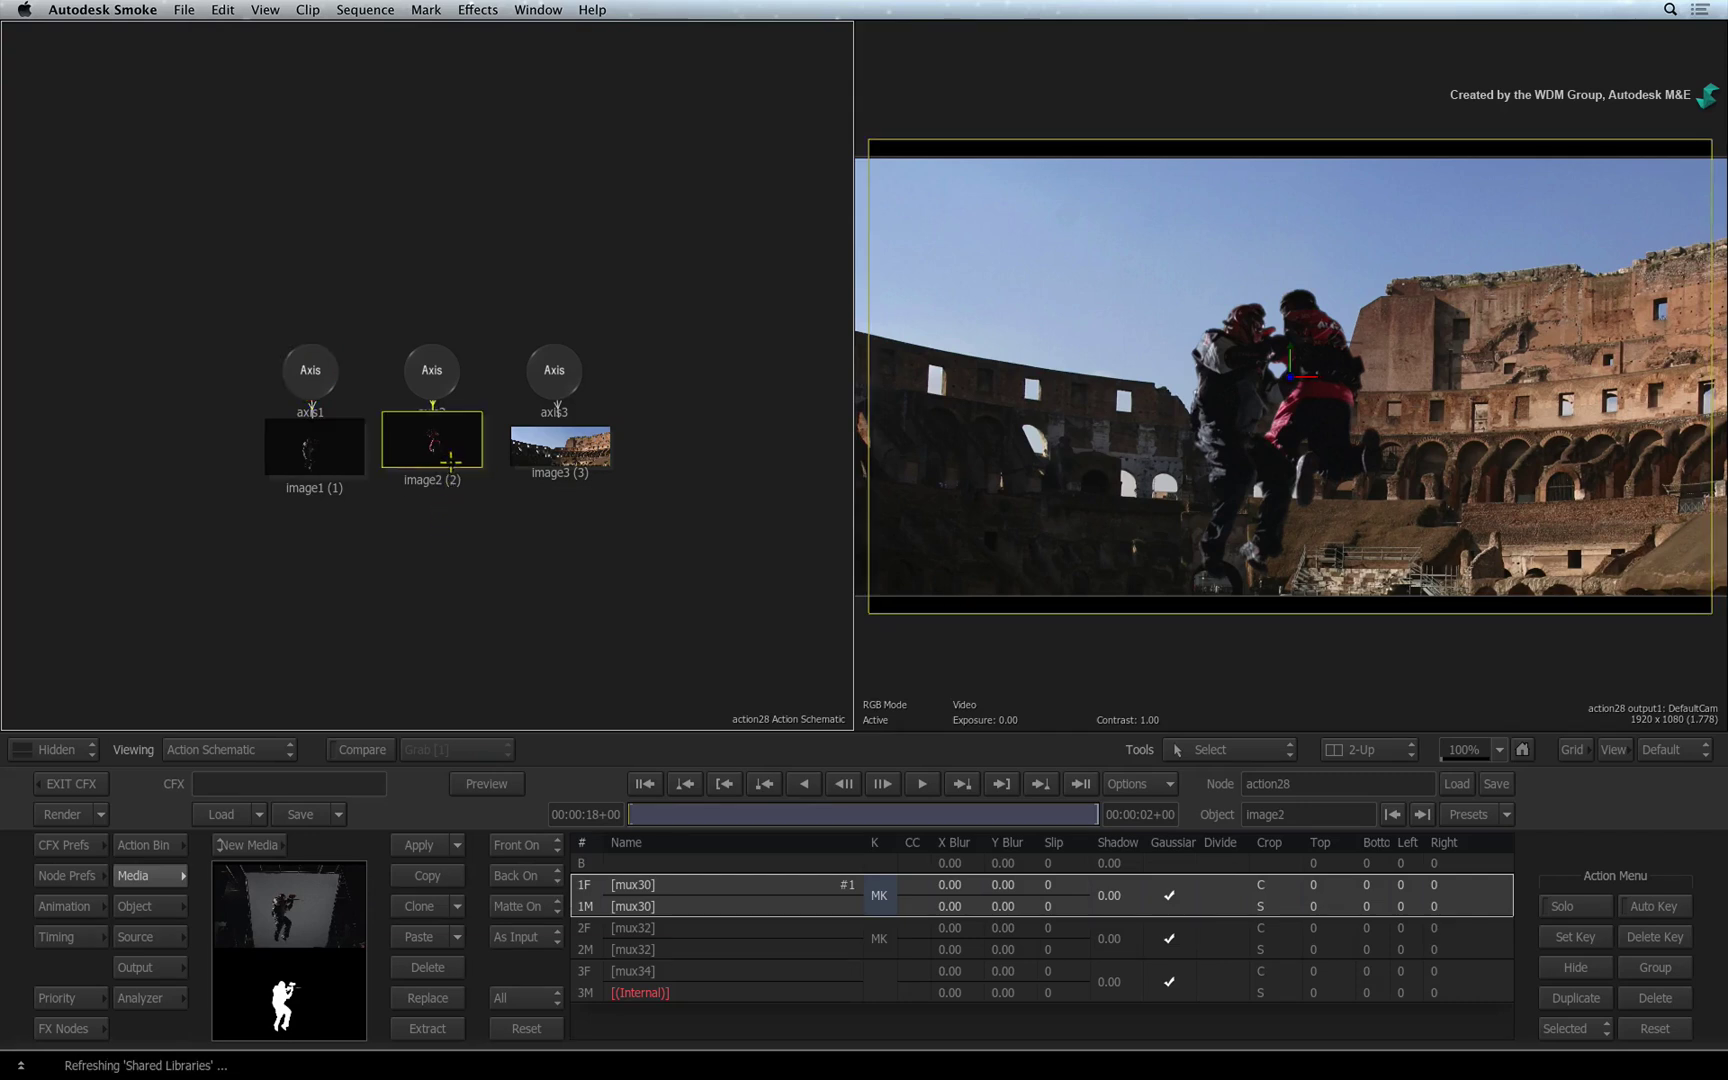
left_click(589, 948)
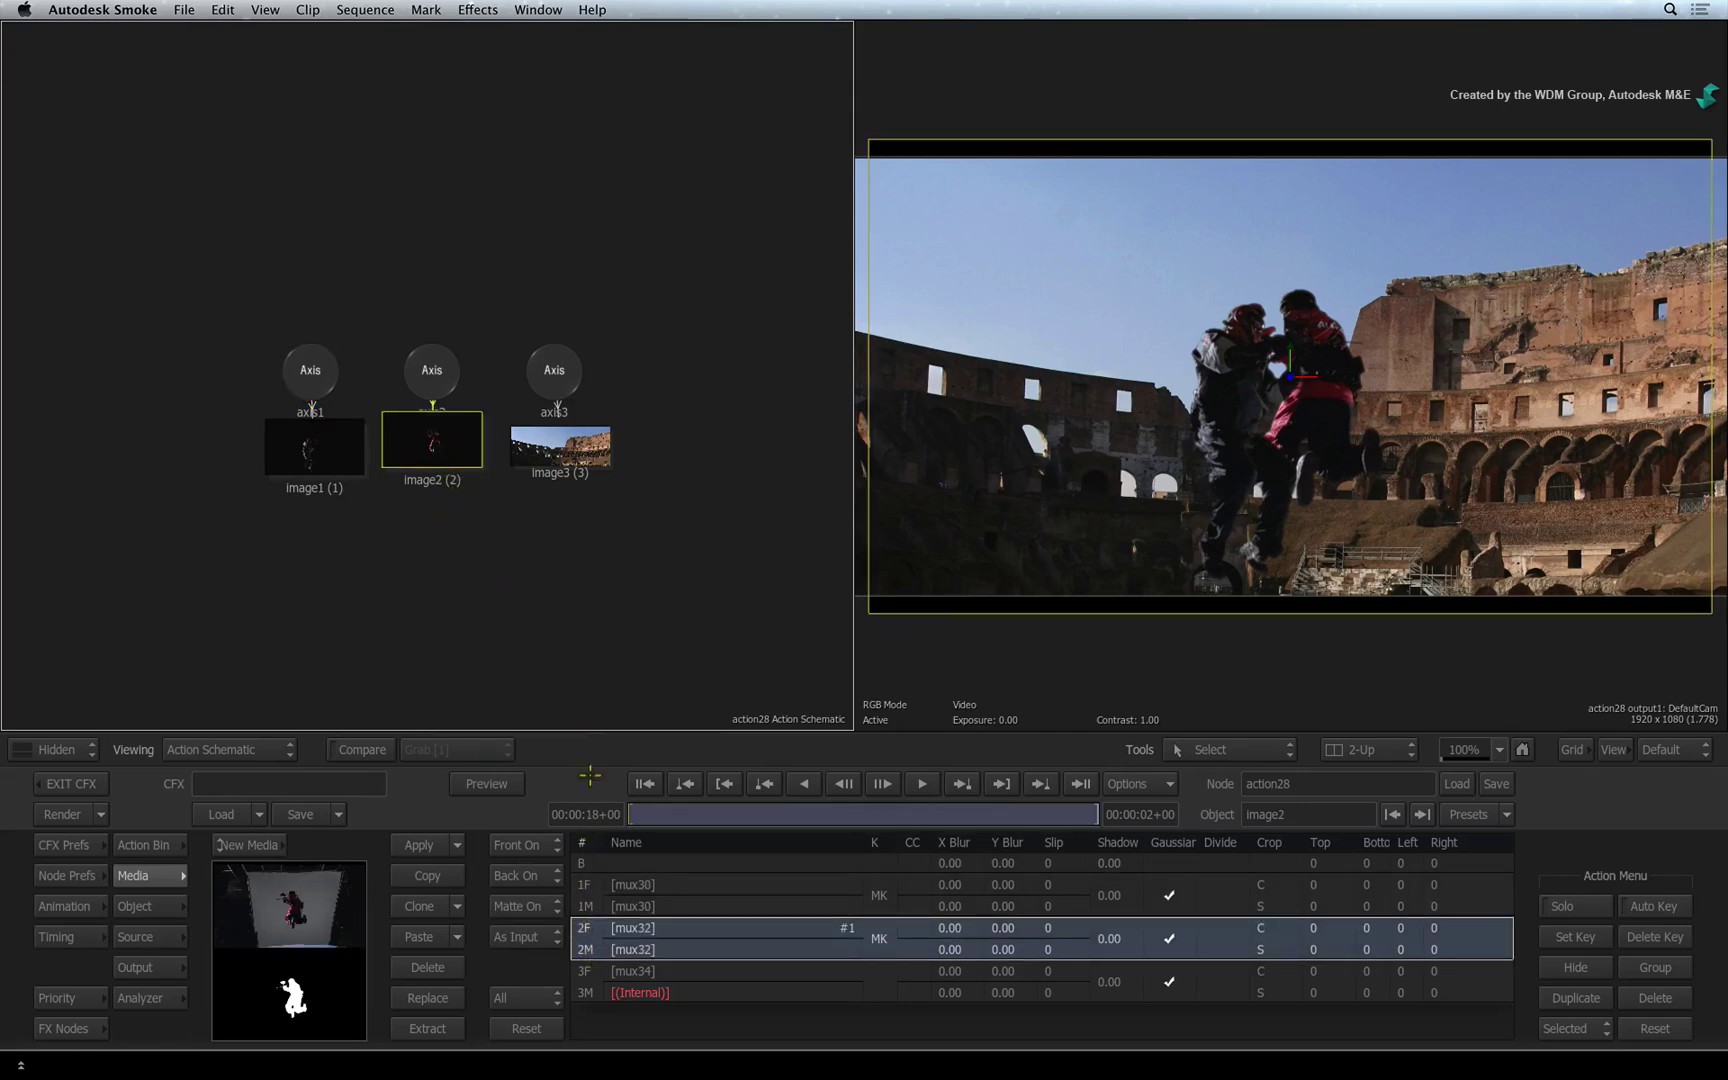
left_click(440, 372)
left_click(305, 371)
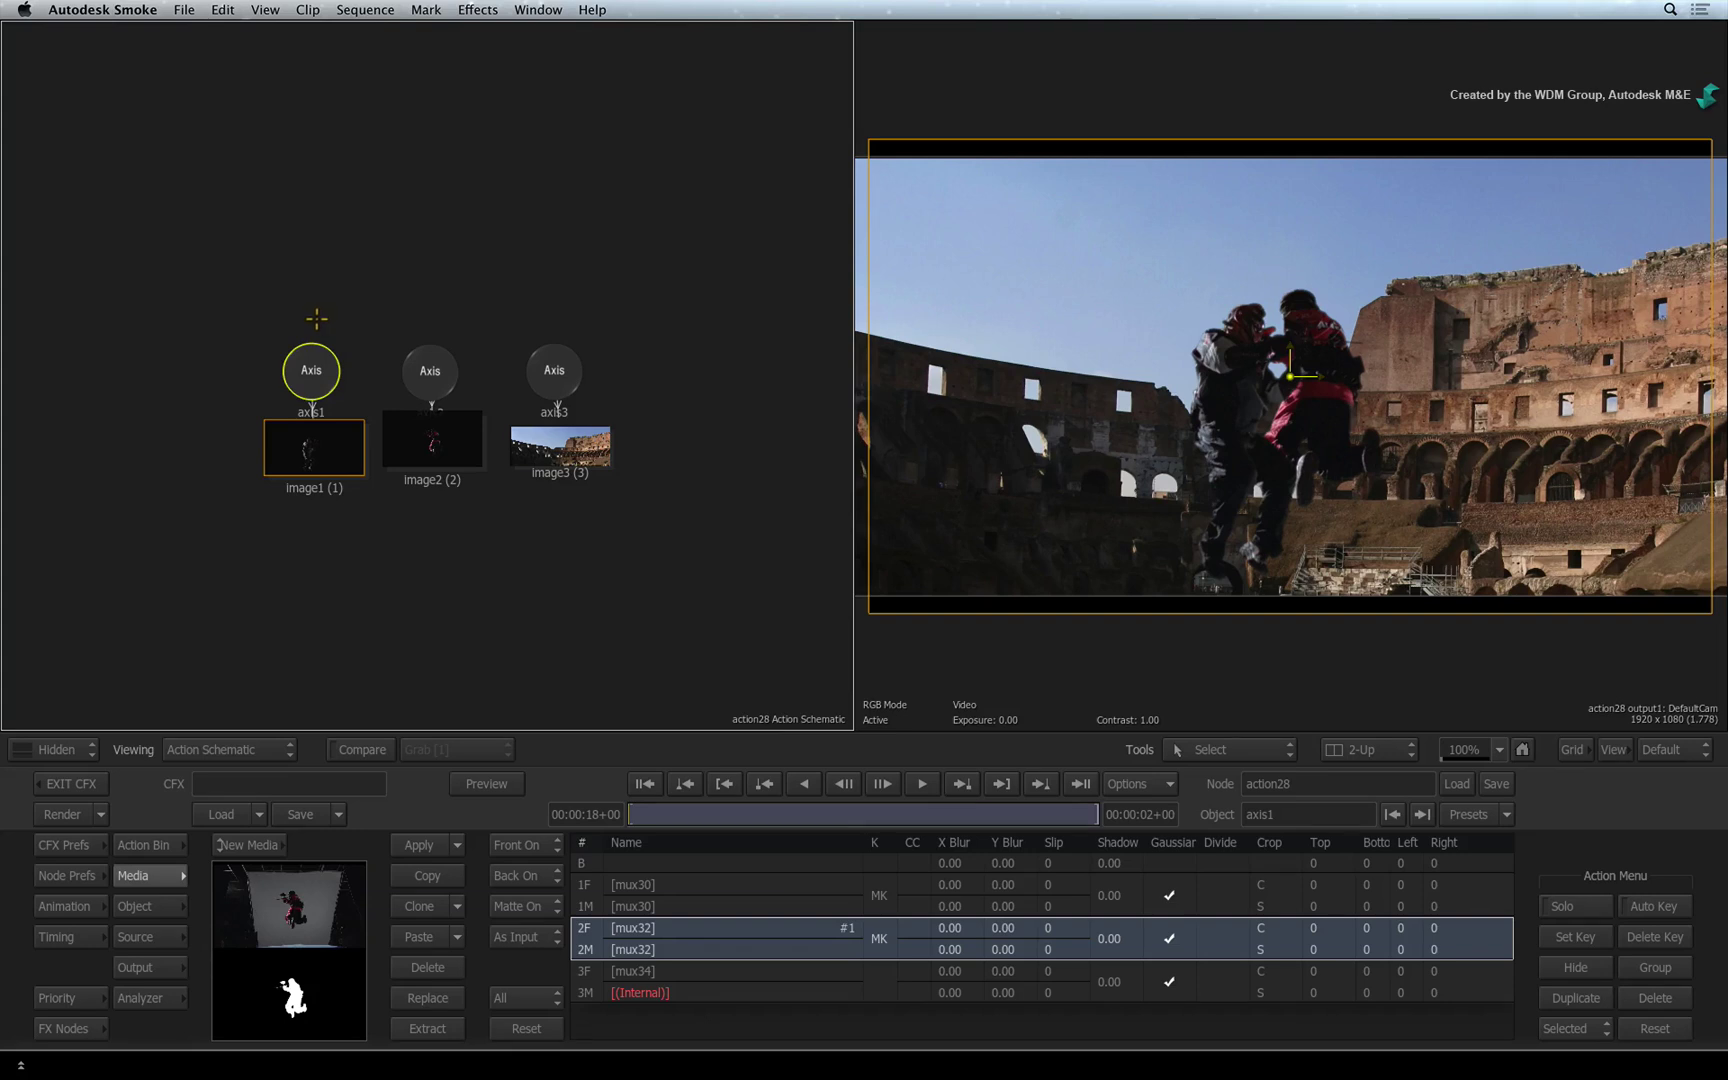
Open axis1's transform settings: position 0, rotation 0° and scale 100
double_click(310, 352)
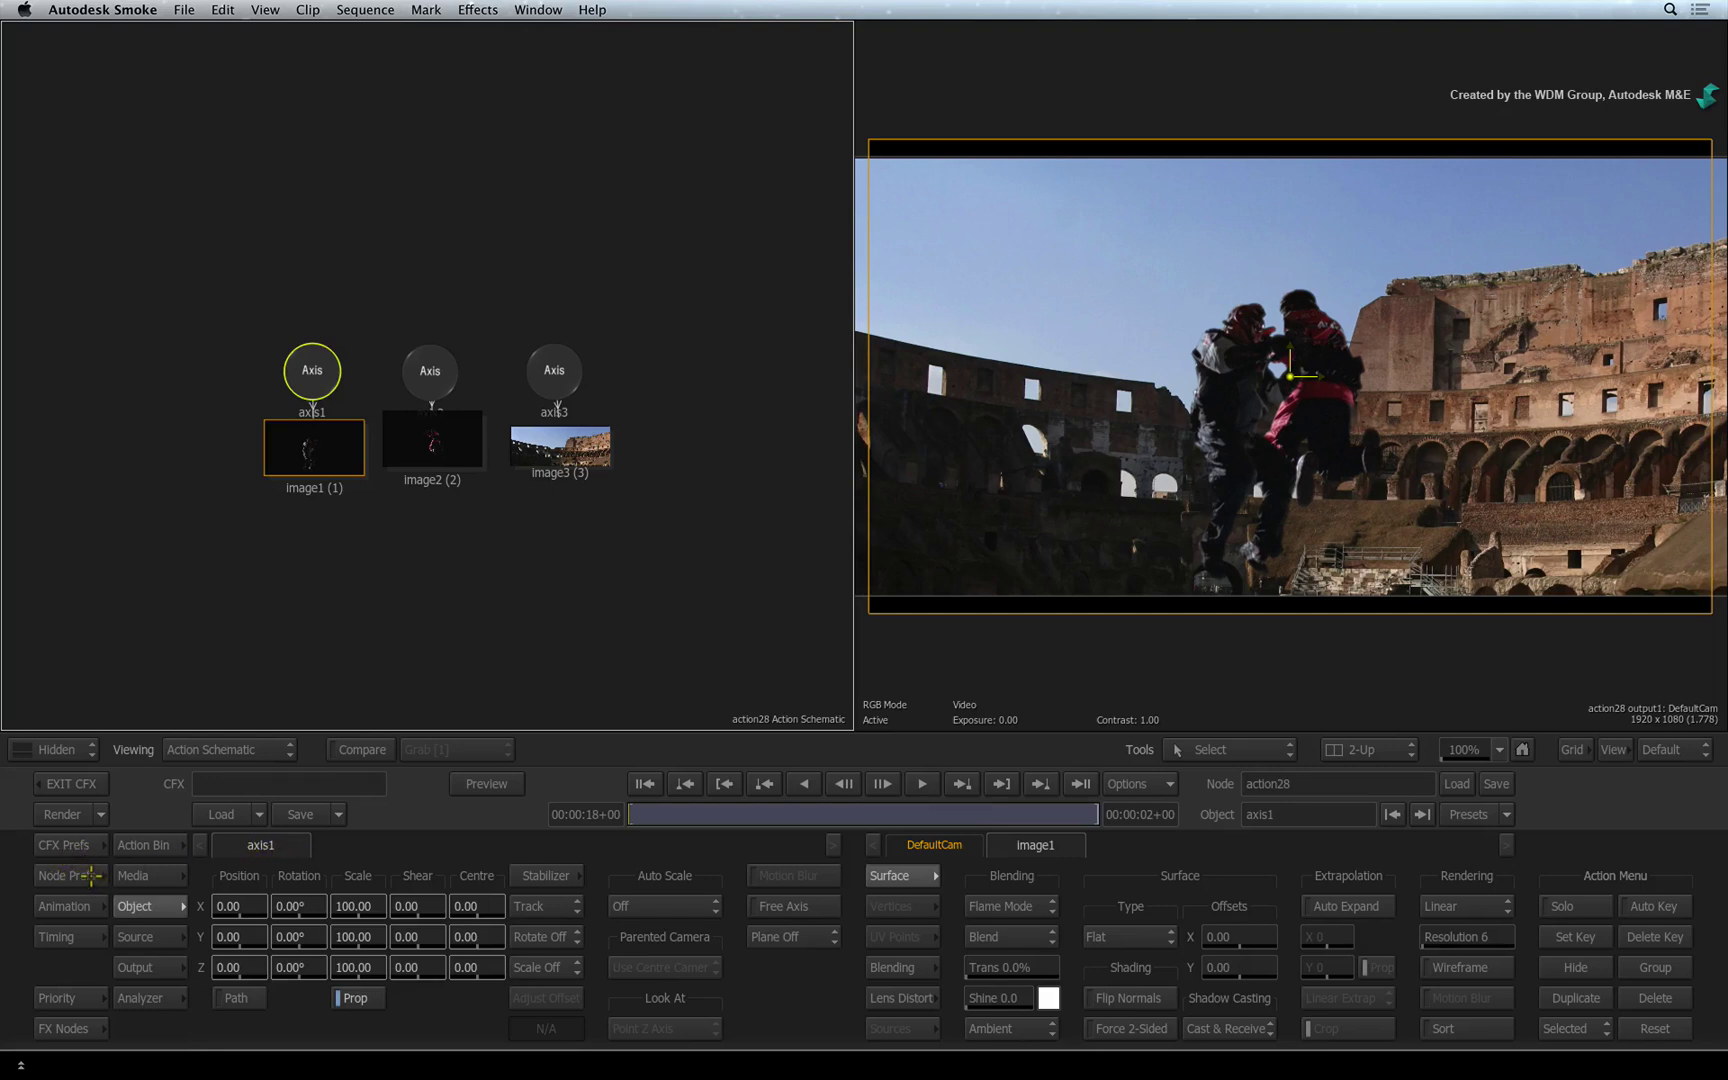
Set the Action rendering mode to Z-Buffer in Node Prefs, then display the Action Bin's node library
left_click(91, 875)
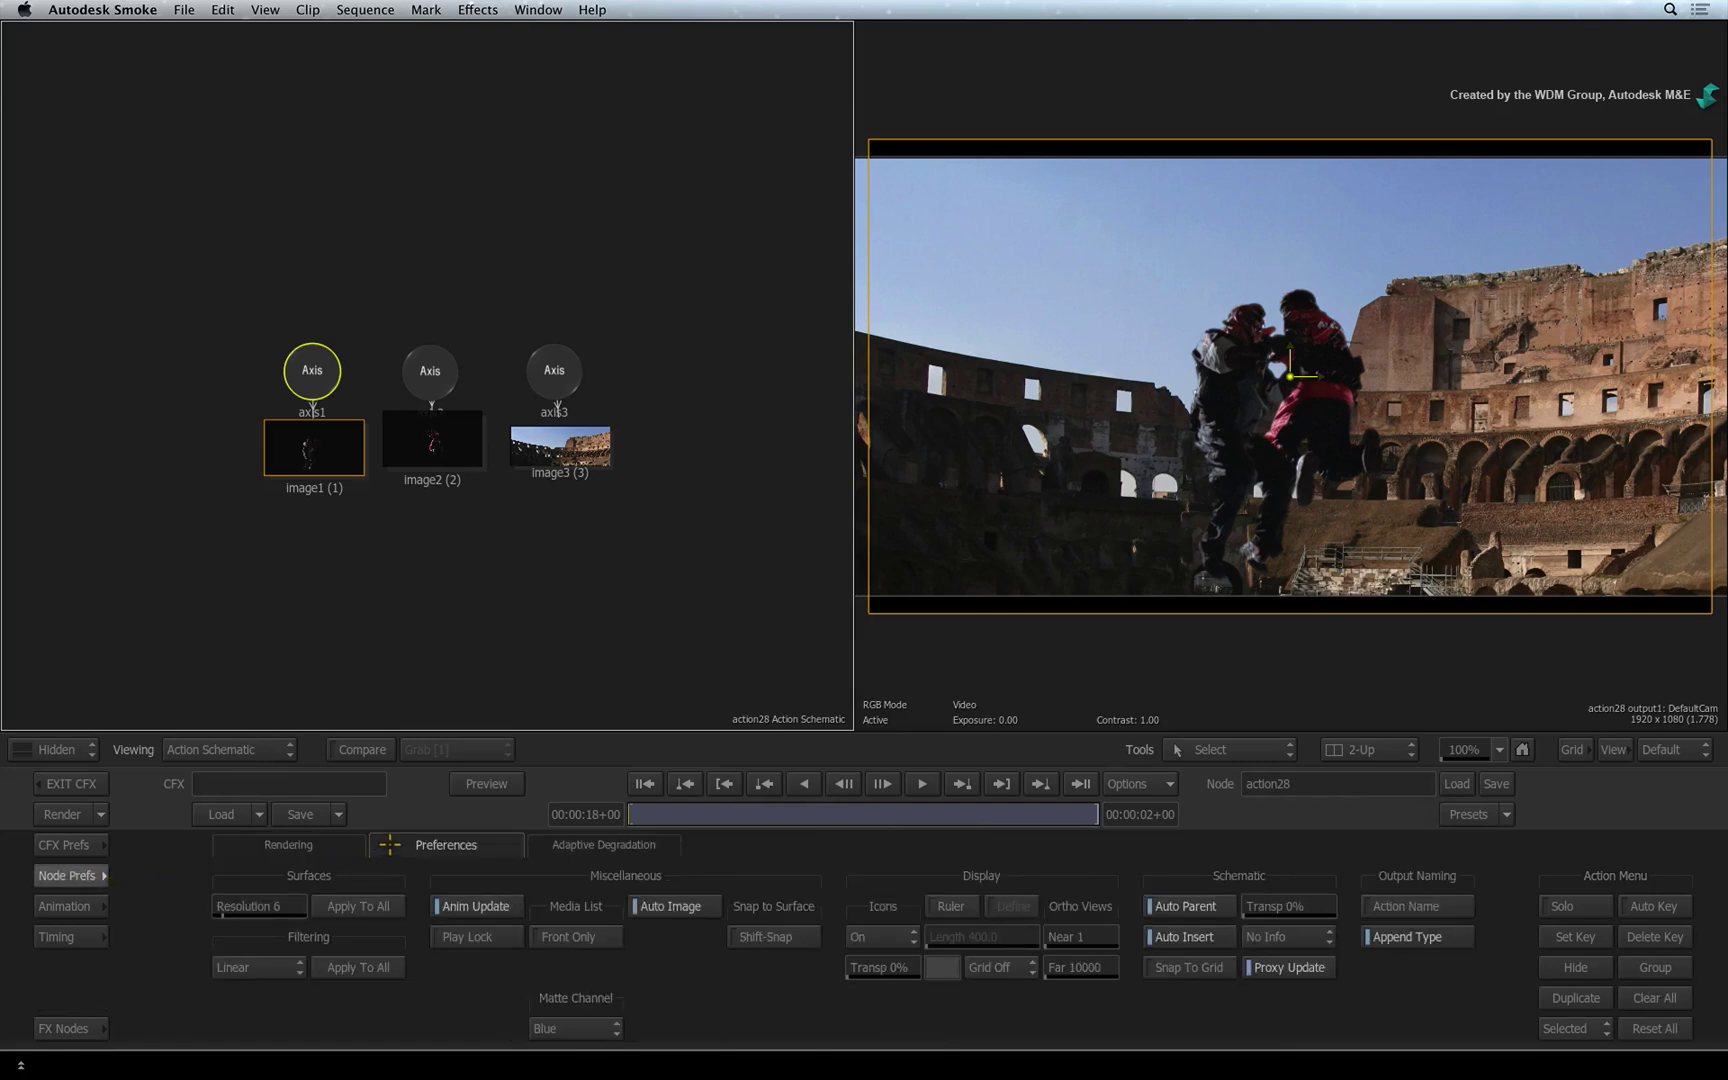
left_click(336, 846)
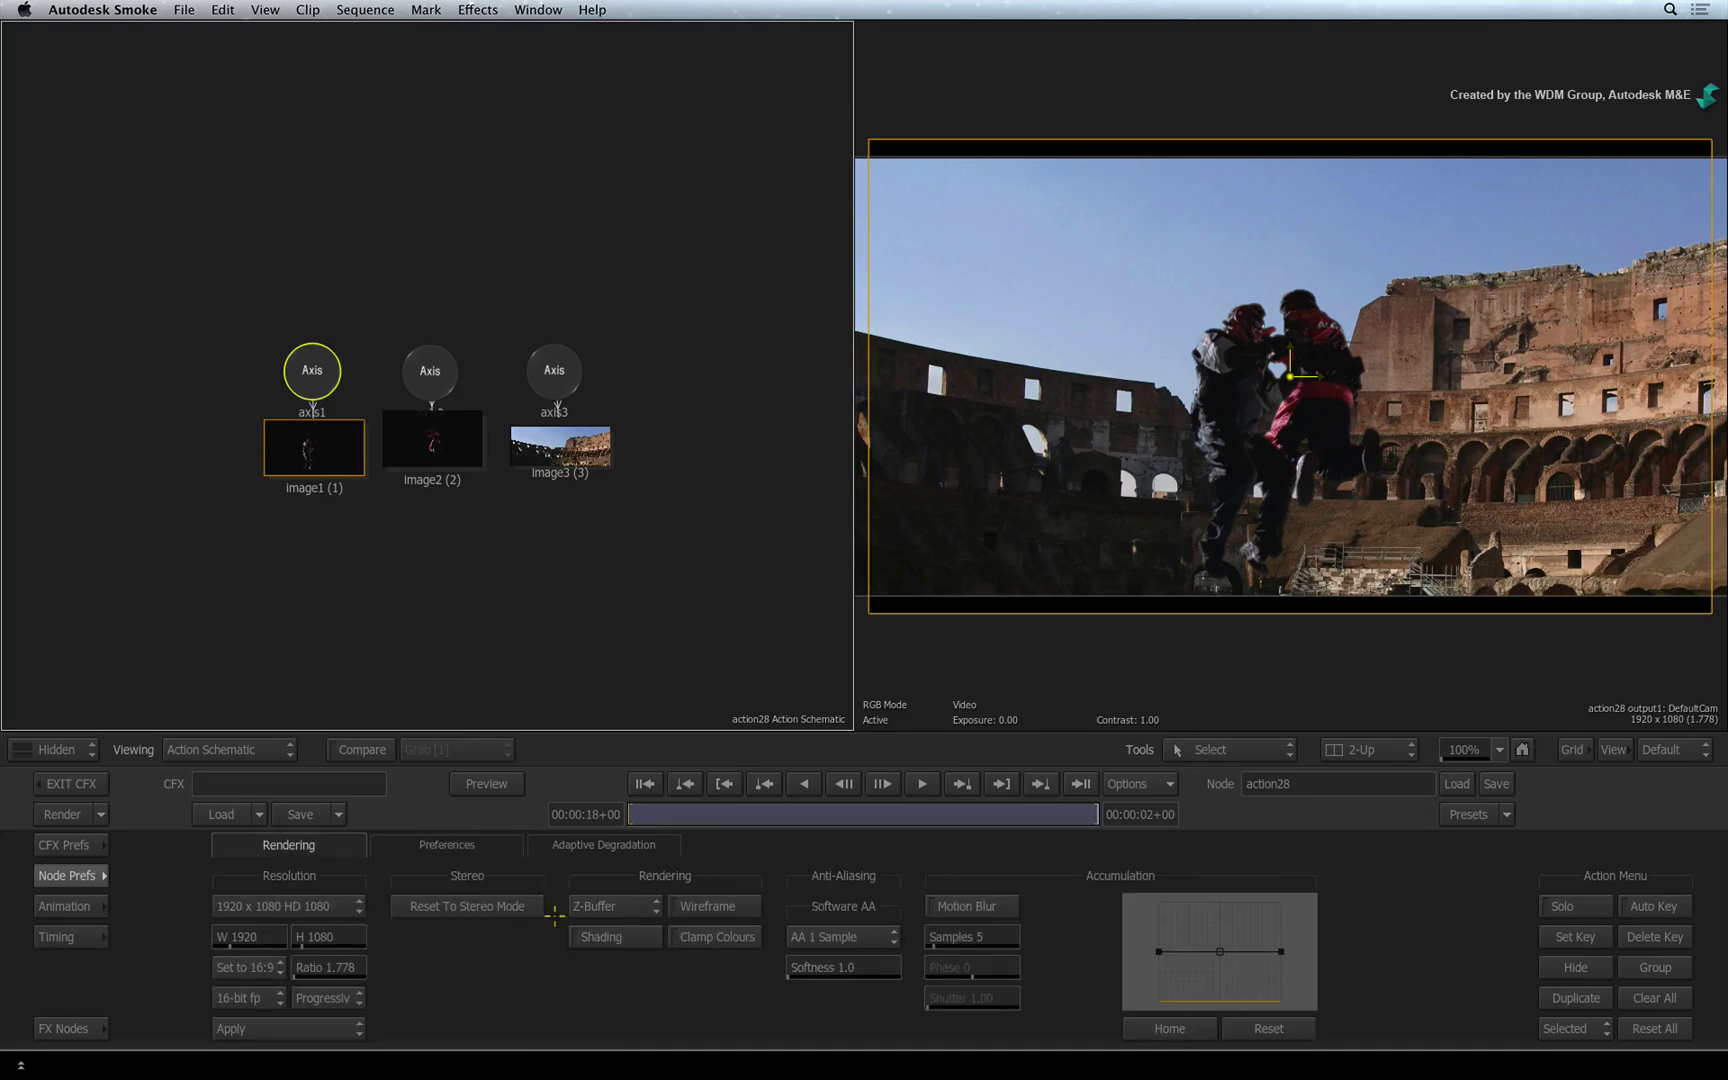
left_click(637, 905)
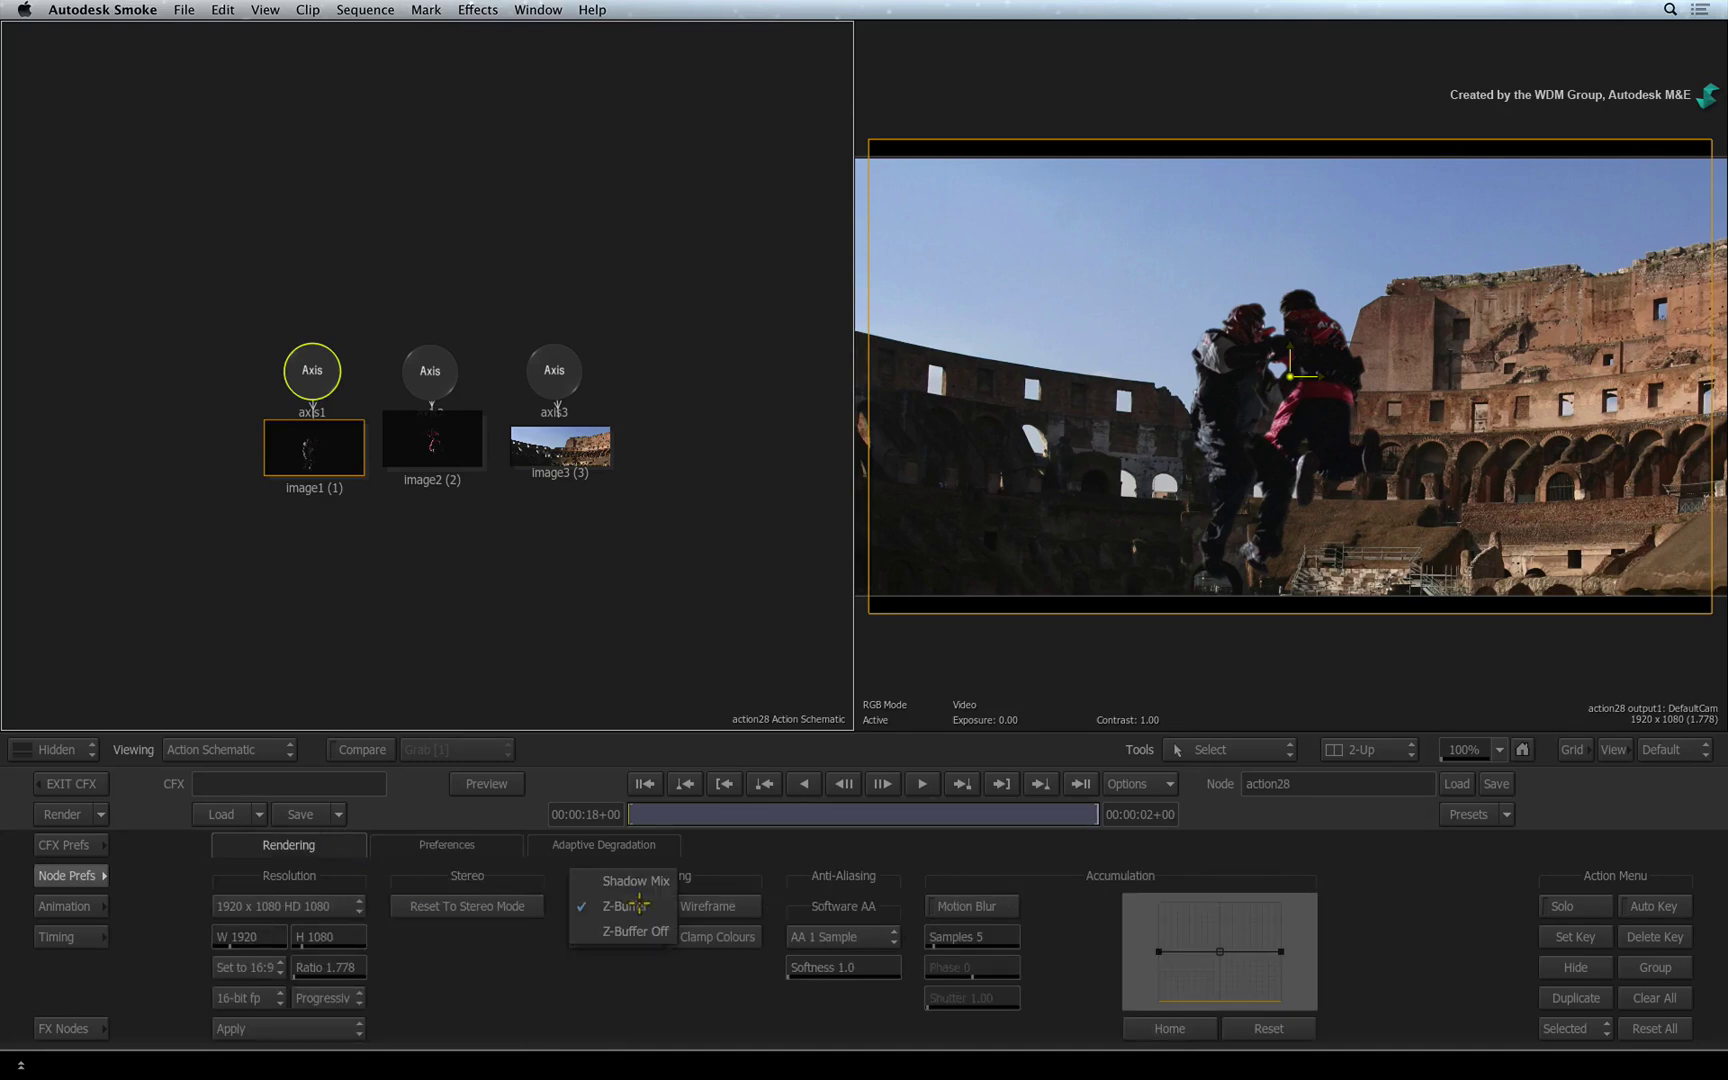
left_click(661, 905)
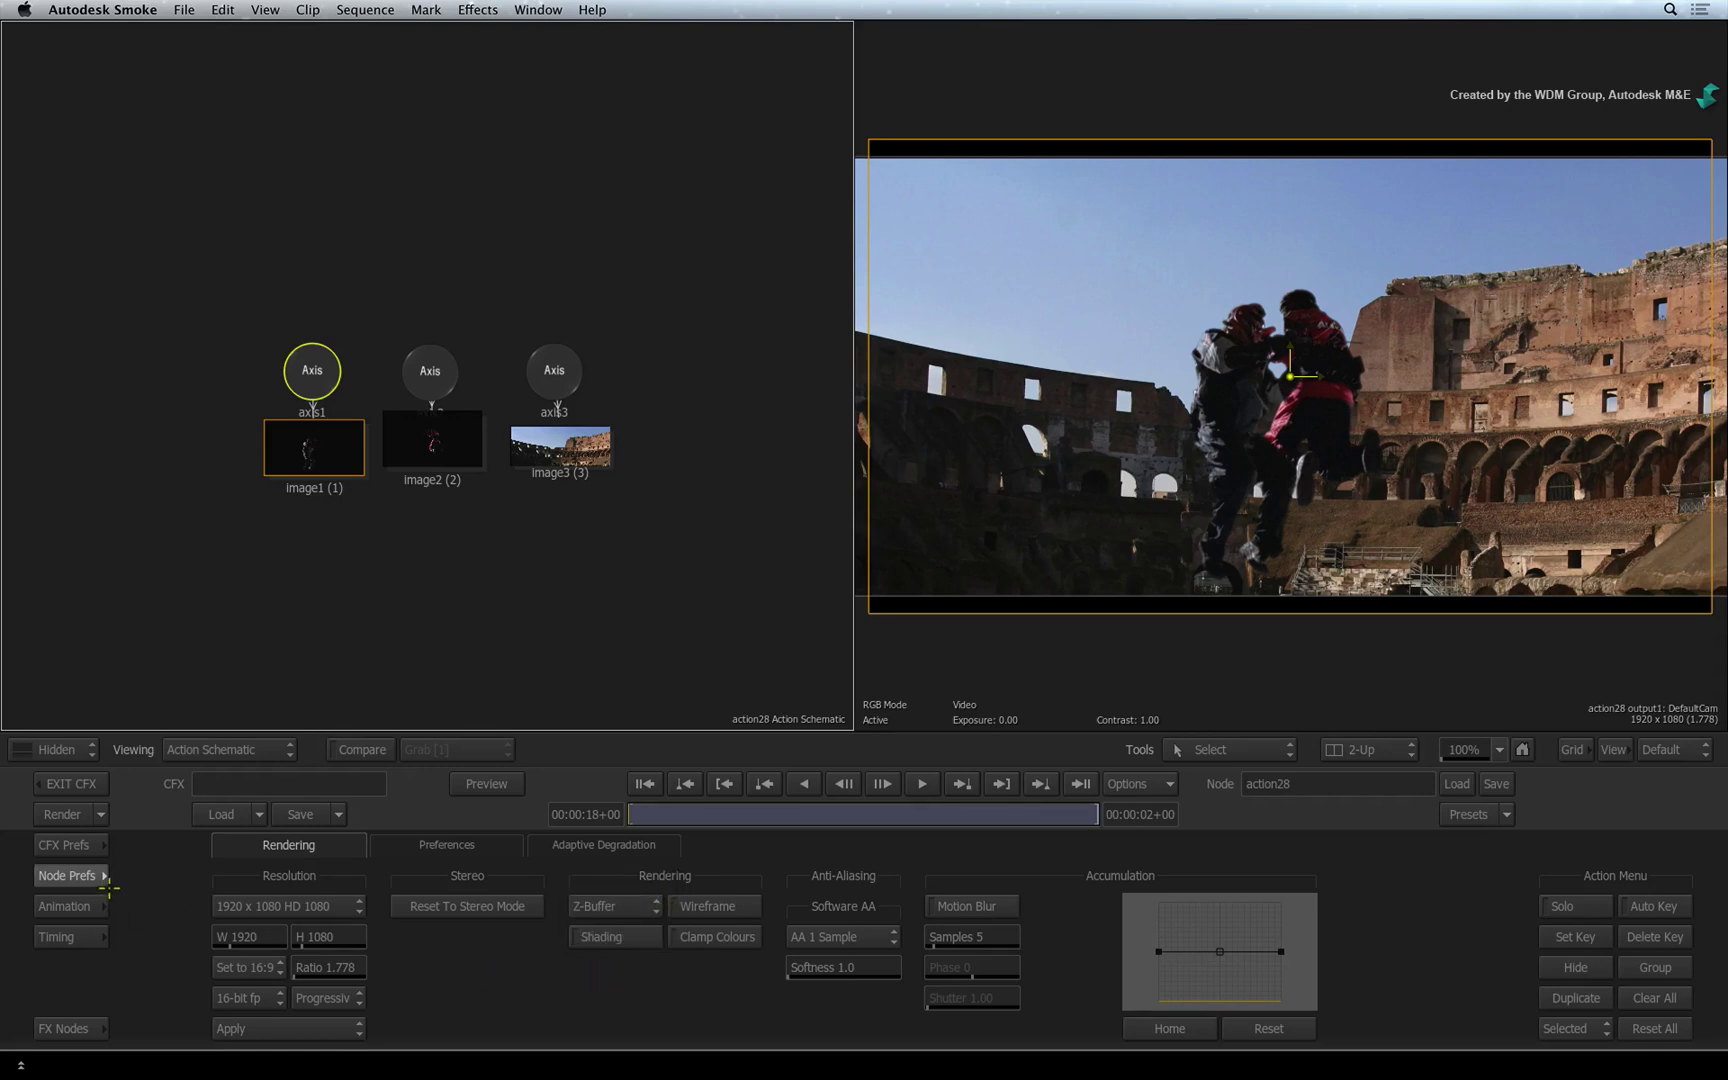
left_click(80, 876)
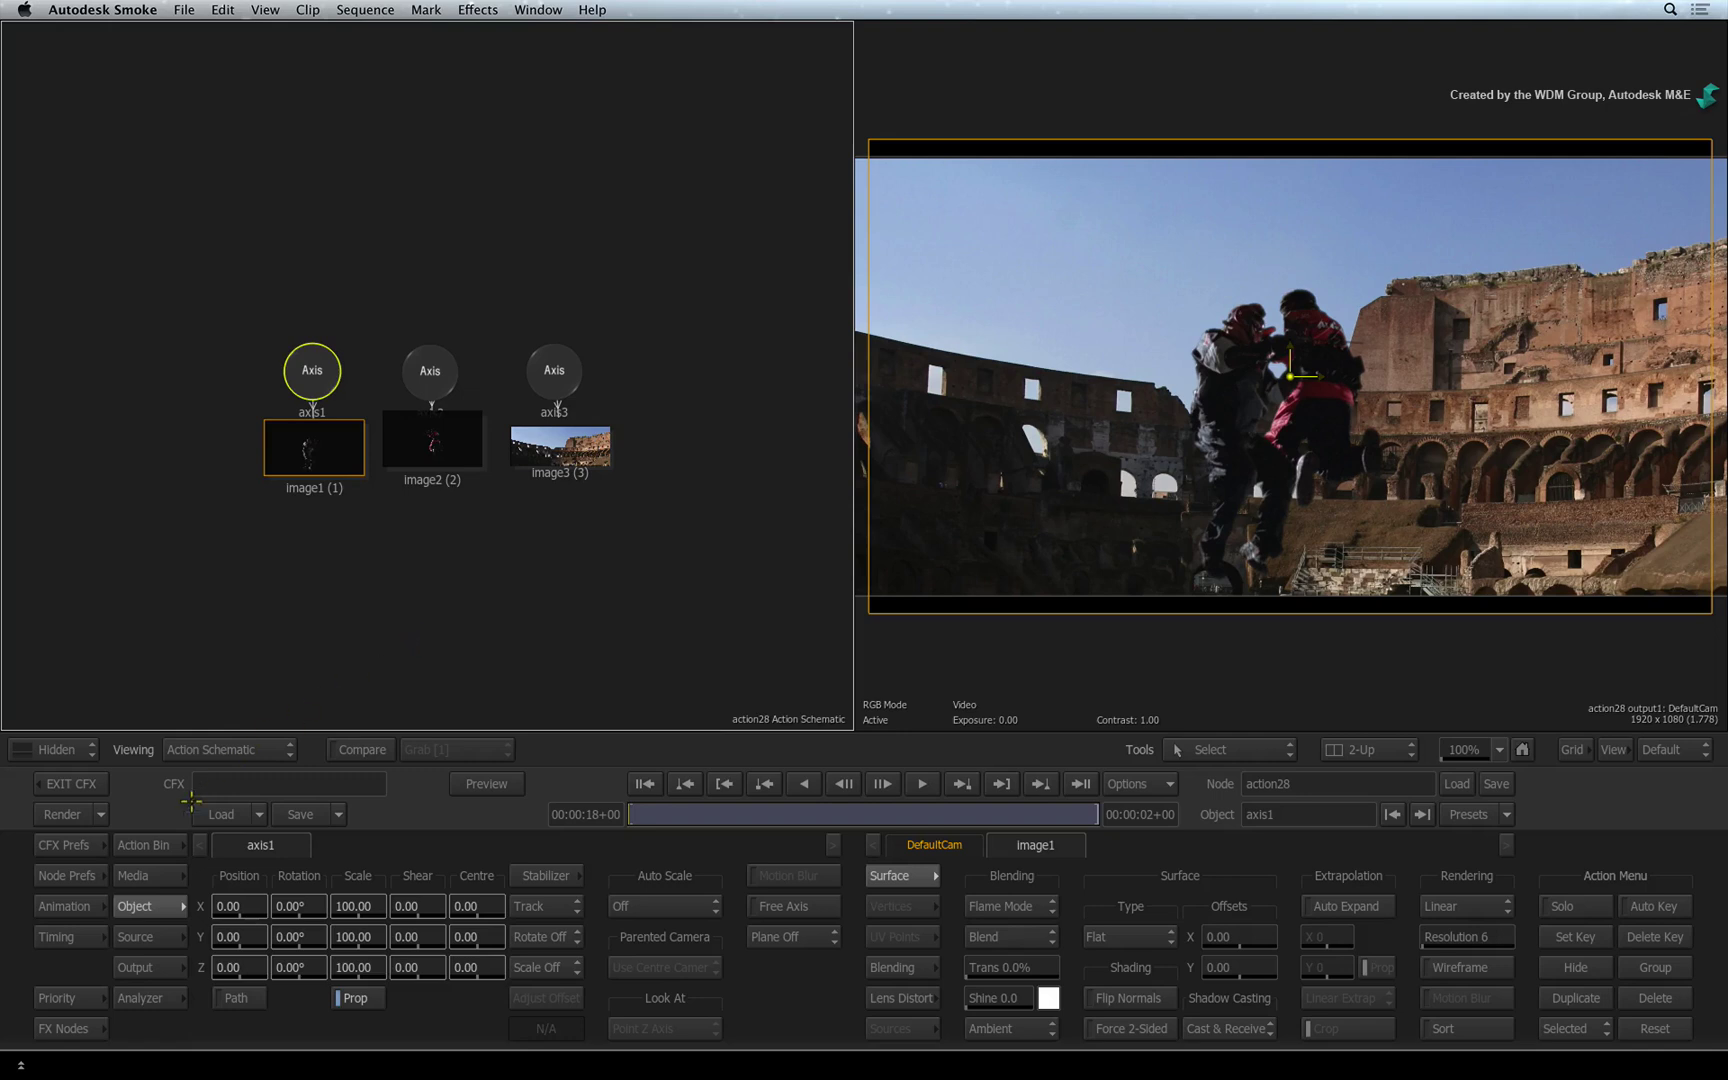
left_click(150, 845)
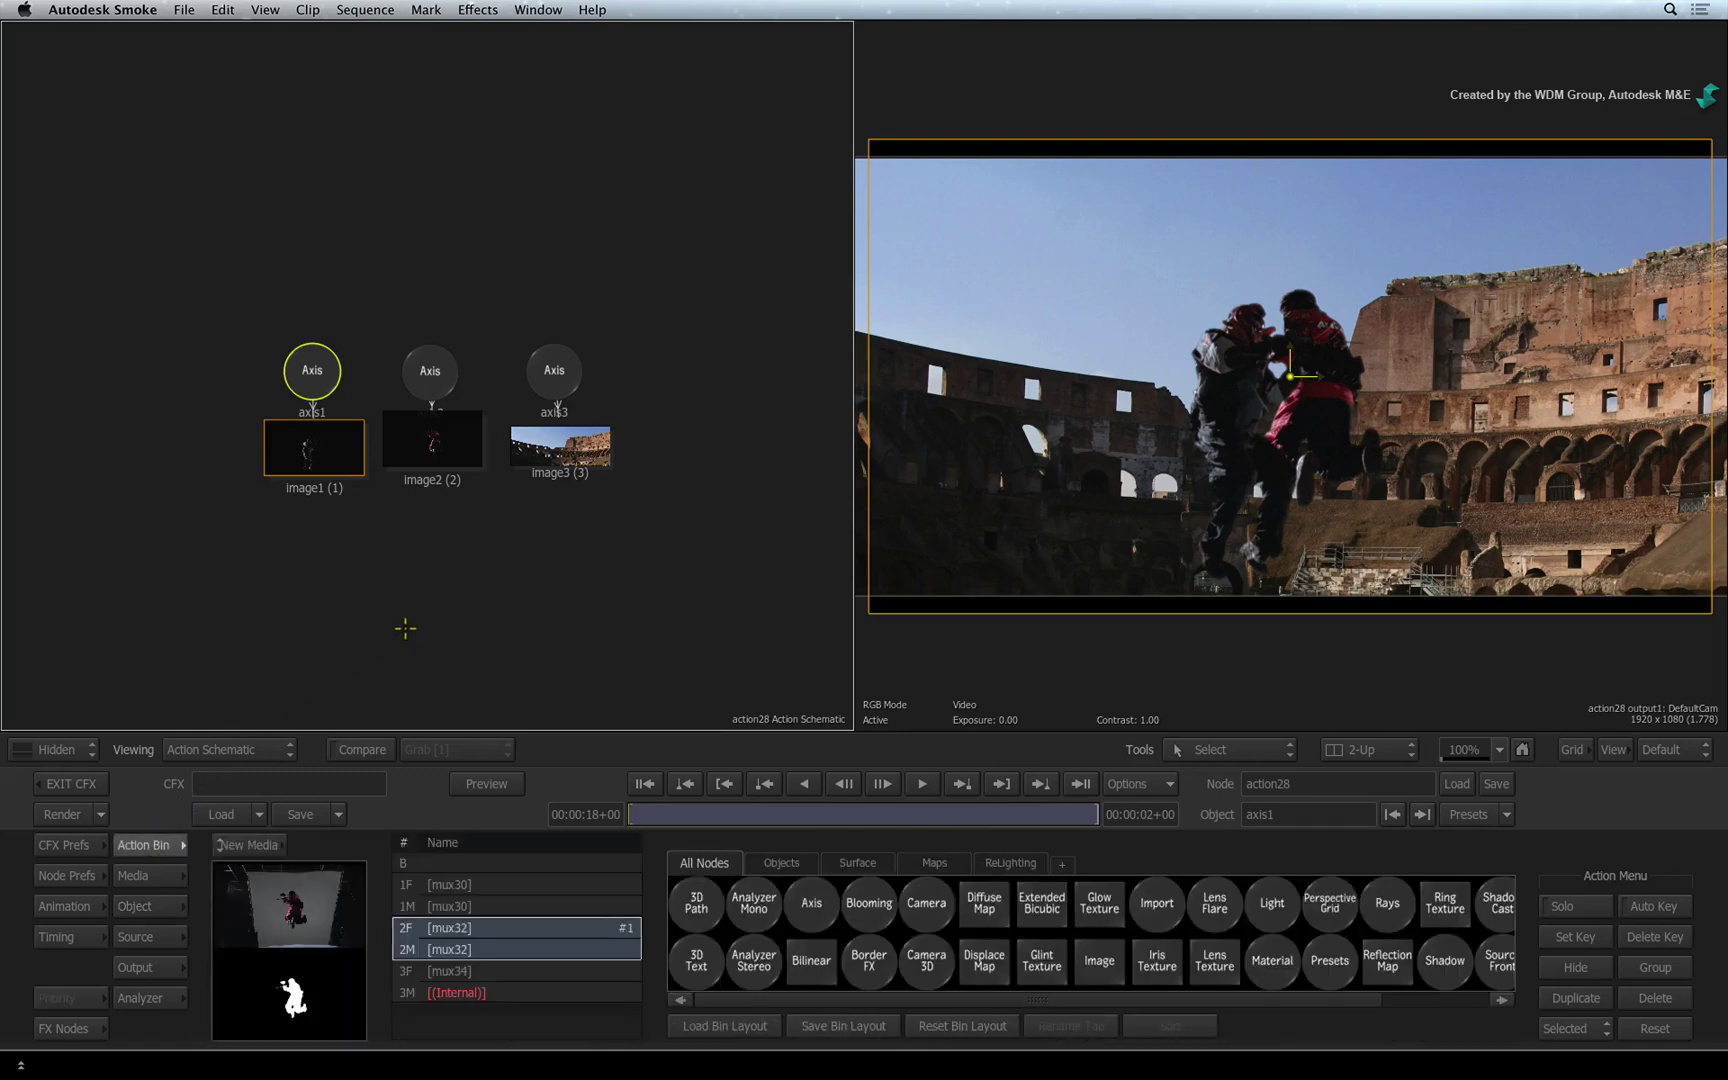